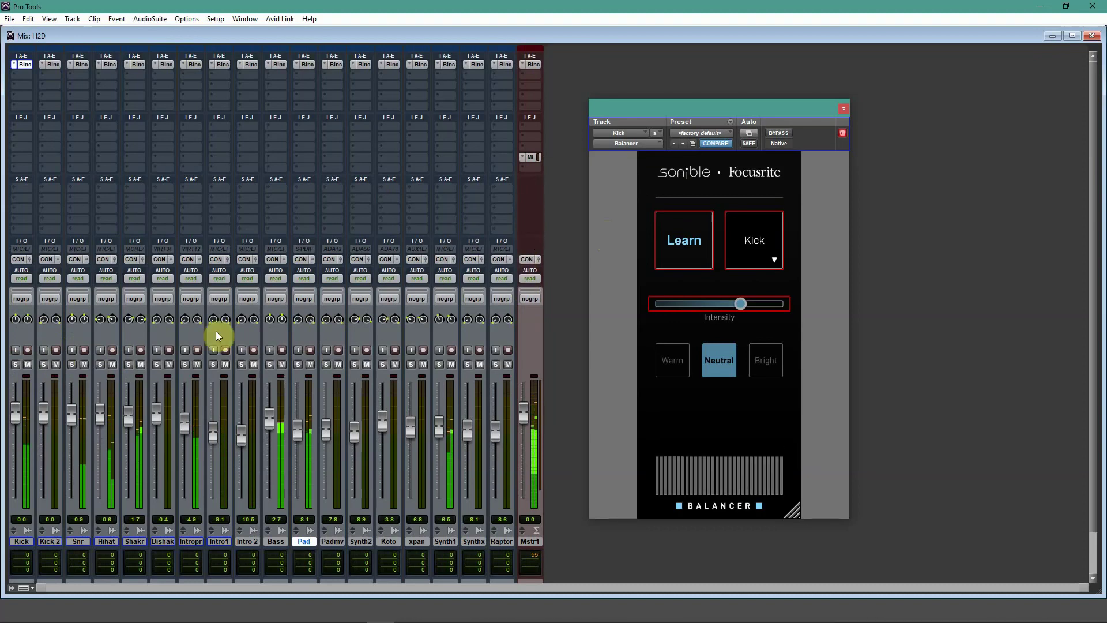
# Step: Have Balancer learn the soloed Kick track, compare its Warm, Bright and Neutral styles, and settle on Warm in the full mix
pyautogui.click(15, 364)
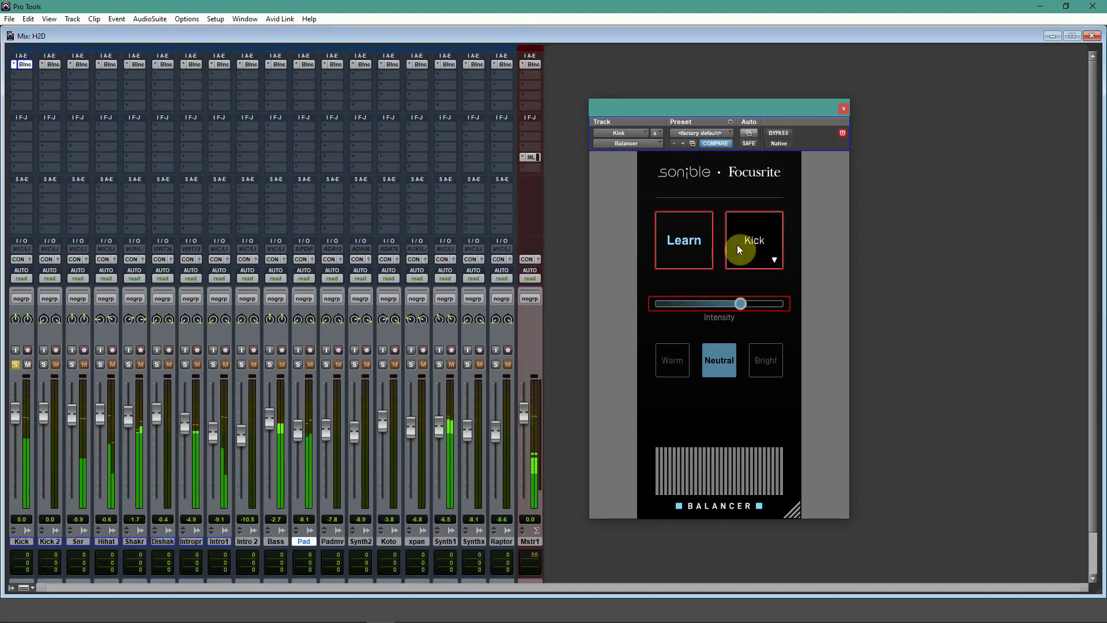
pyautogui.click(683, 240)
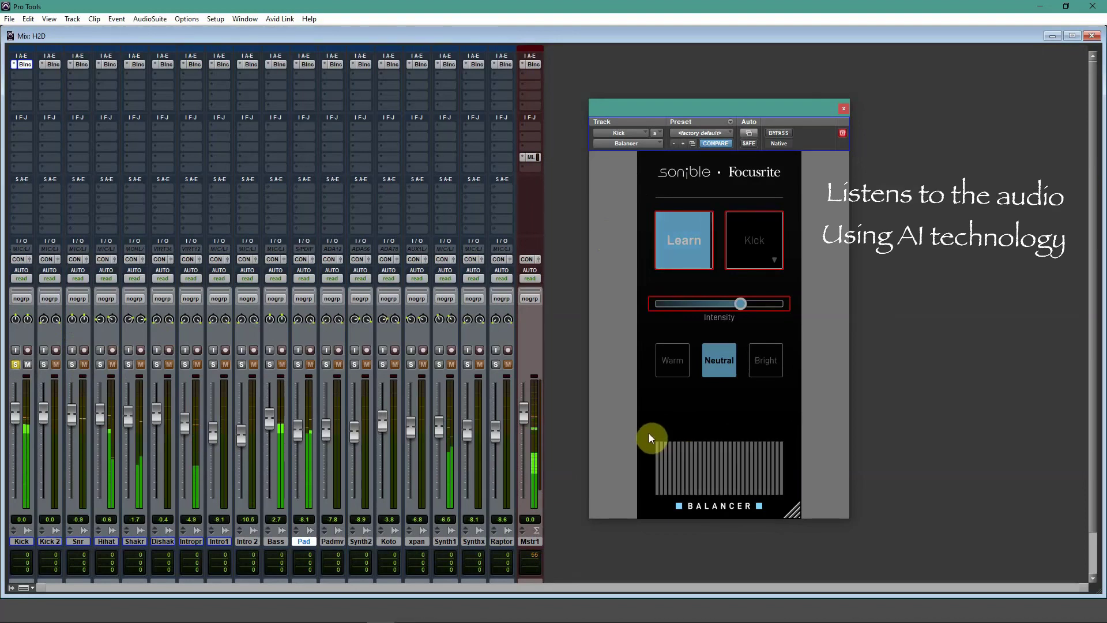
pyautogui.click(683, 366)
pyautogui.click(776, 364)
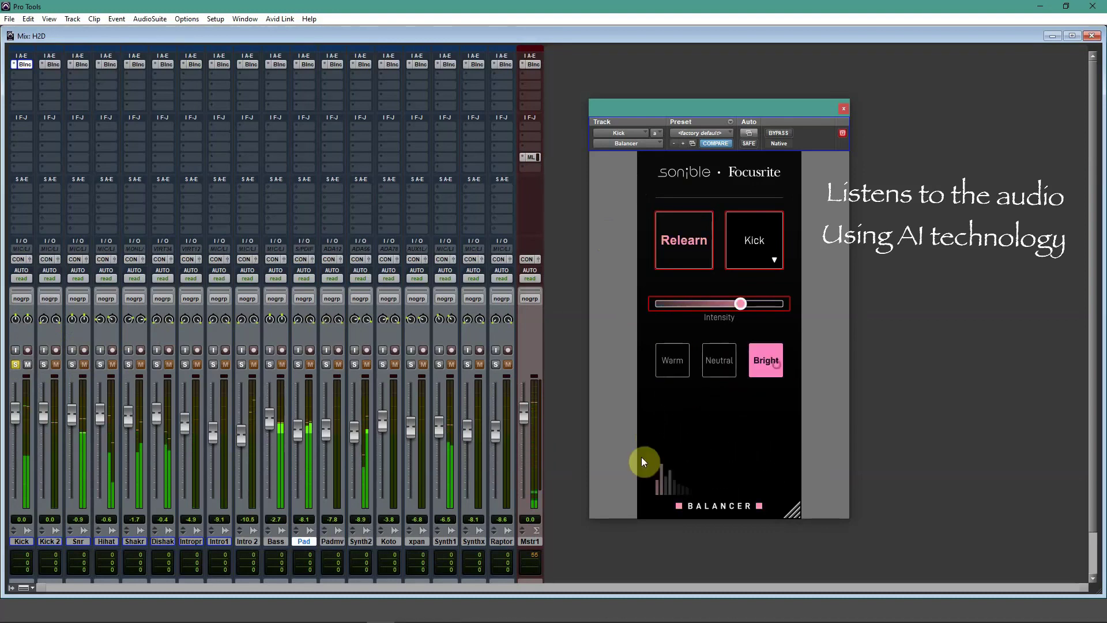
pyautogui.click(728, 365)
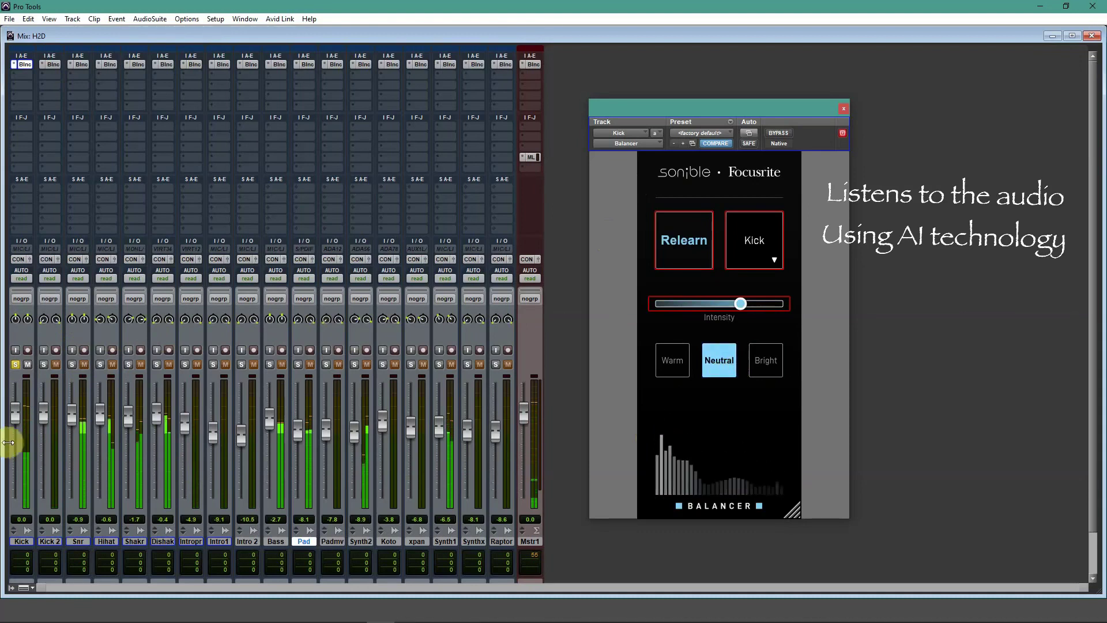
pyautogui.click(25, 366)
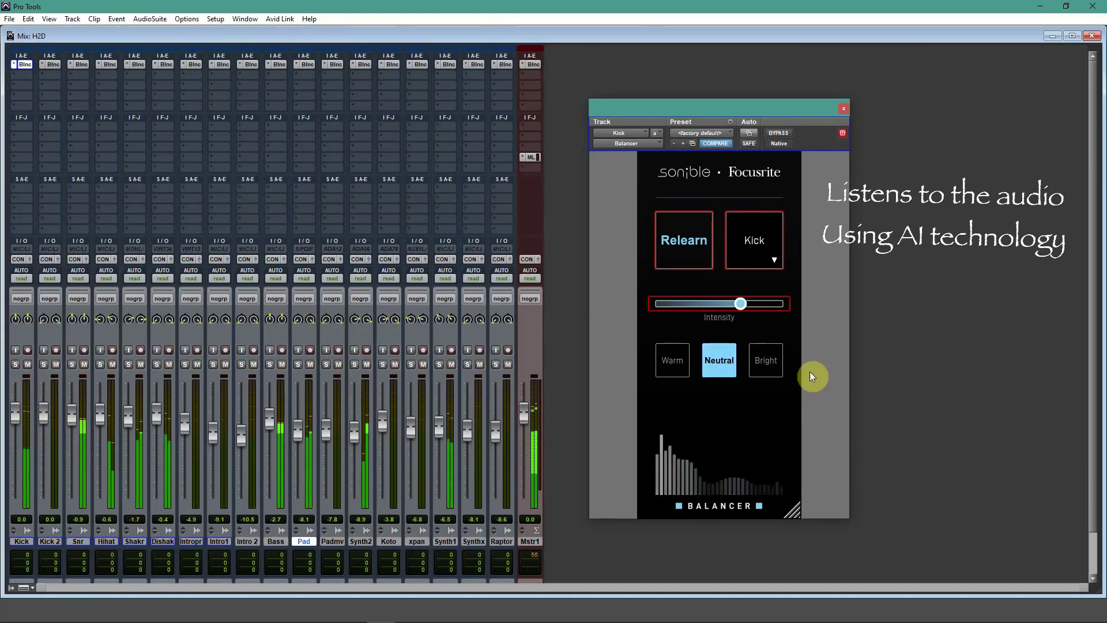
pyautogui.click(682, 362)
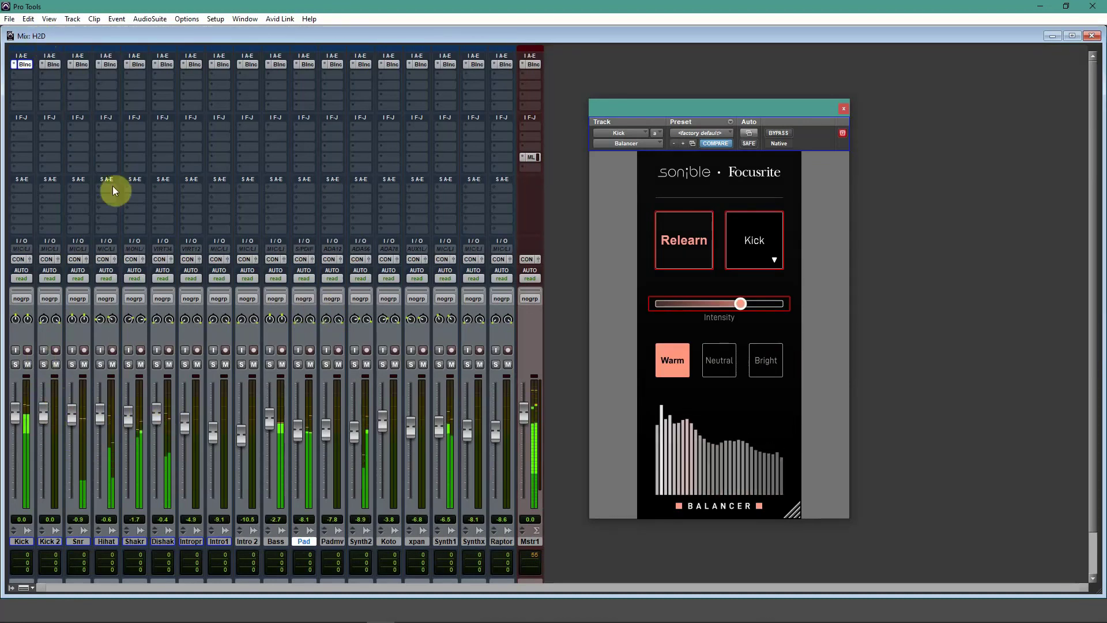
# Step: Open Balancer on the Snr track and have it learn the snare with the track soloed
pyautogui.click(81, 64)
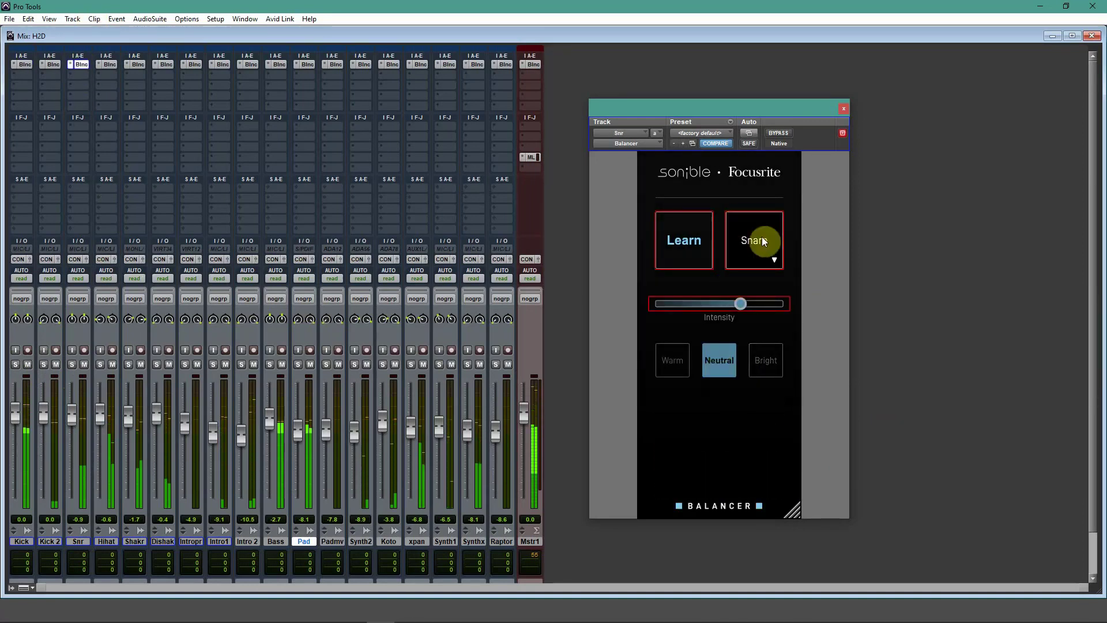
pyautogui.click(697, 243)
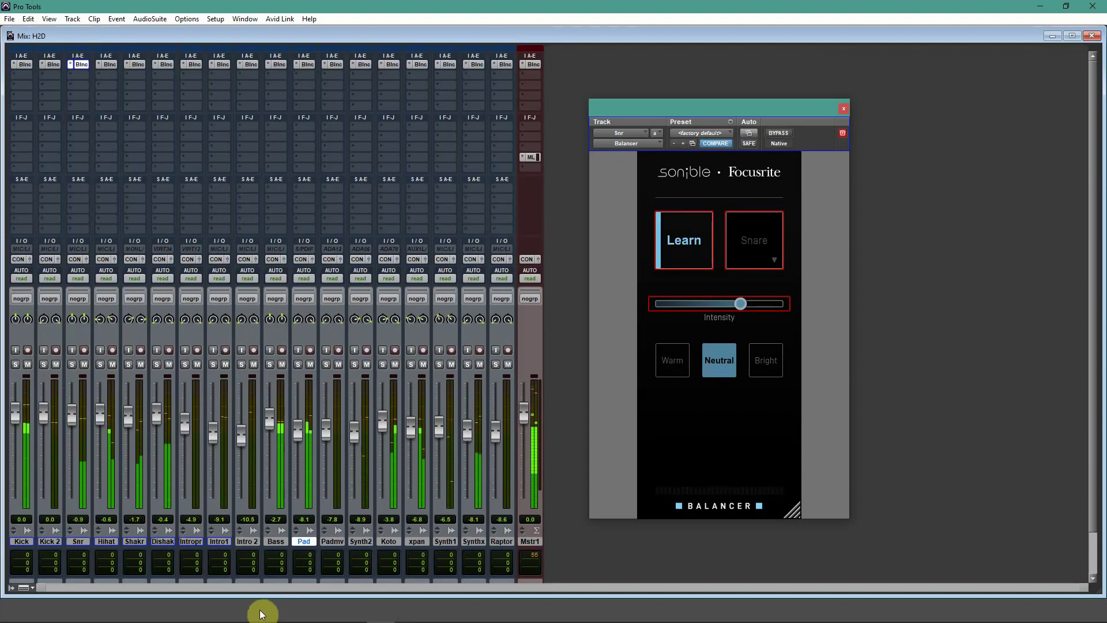
pyautogui.click(72, 364)
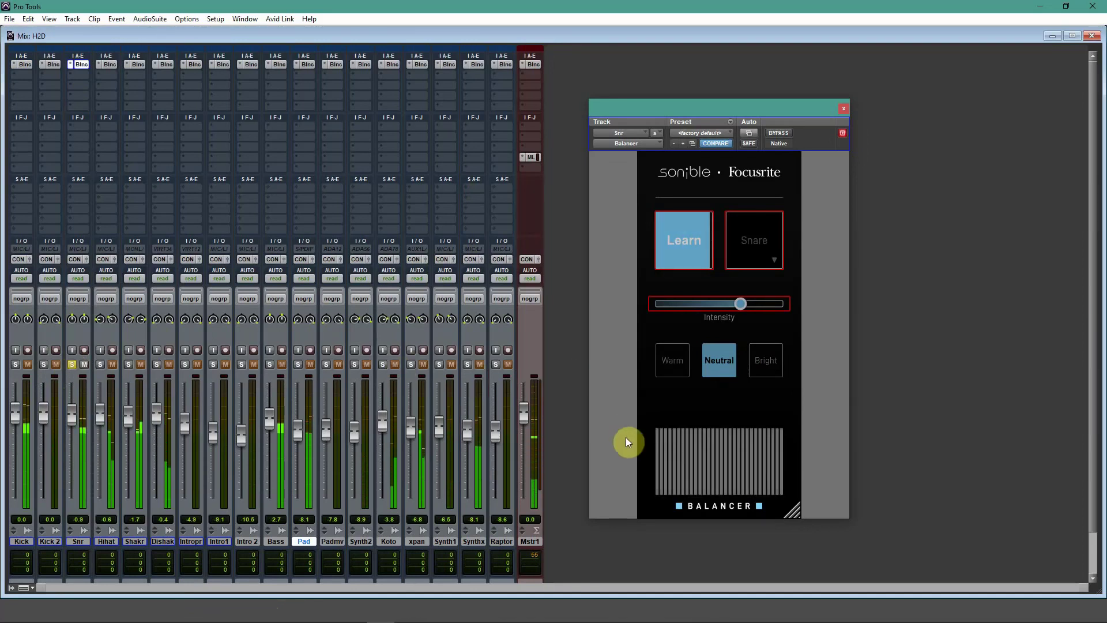
# Step: Compare the Bright and Warm styles on the soloed snare, return it to Neutral, and unsolo the track
pyautogui.click(752, 357)
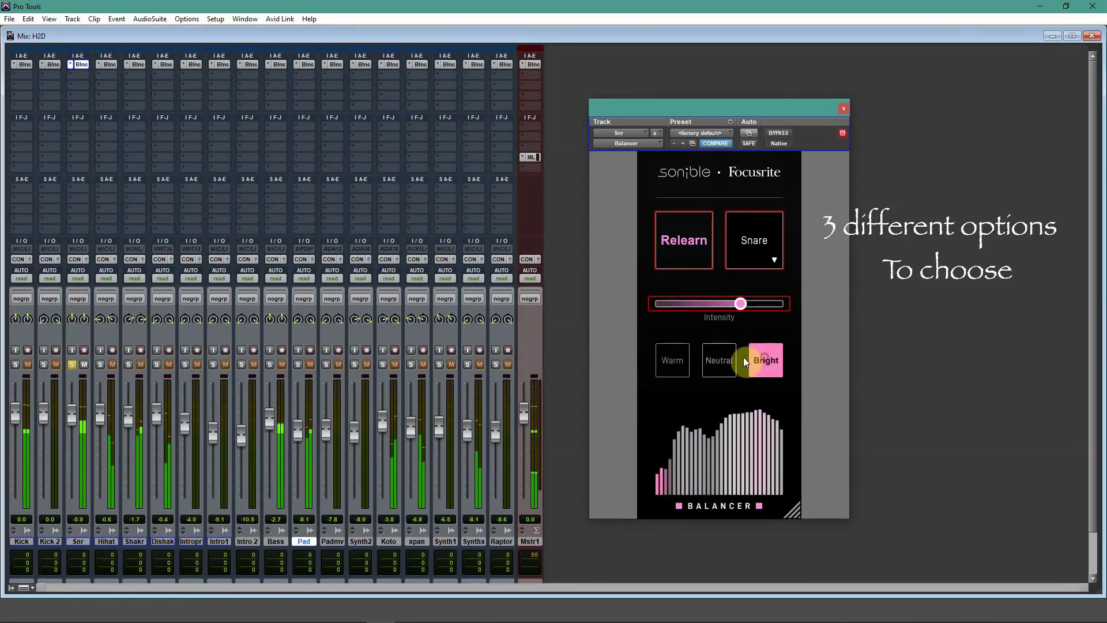
pyautogui.click(669, 361)
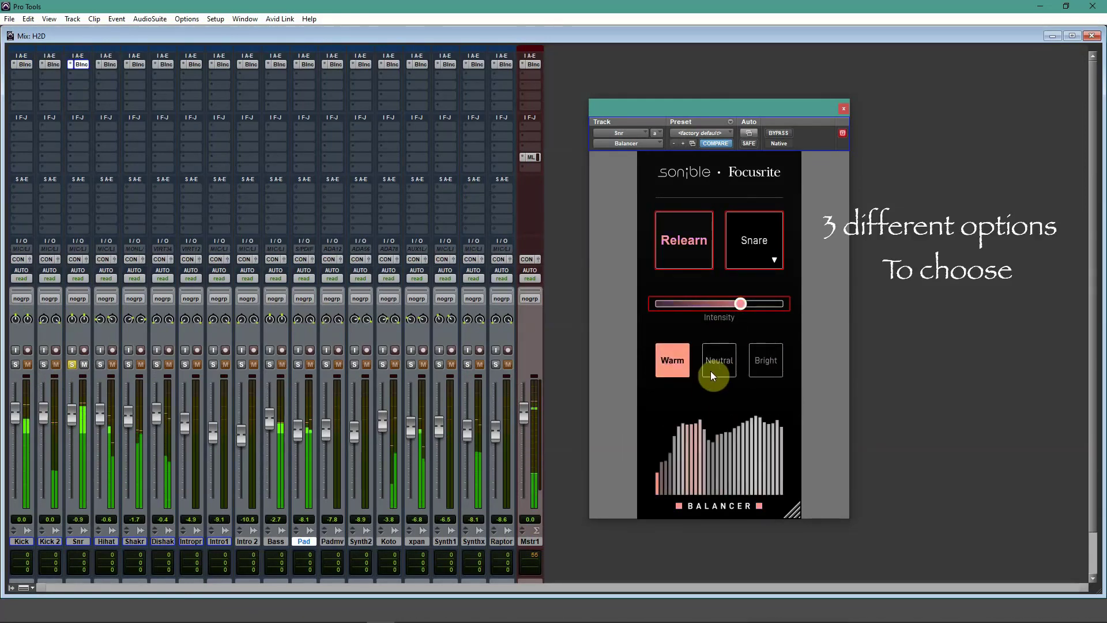
pyautogui.click(710, 361)
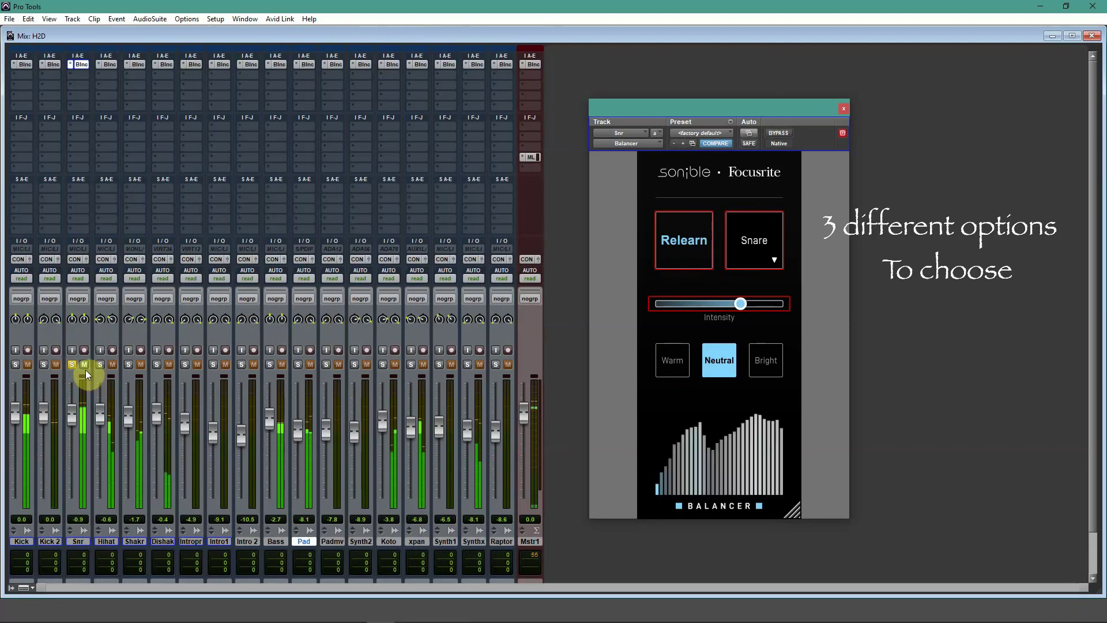
pyautogui.click(71, 364)
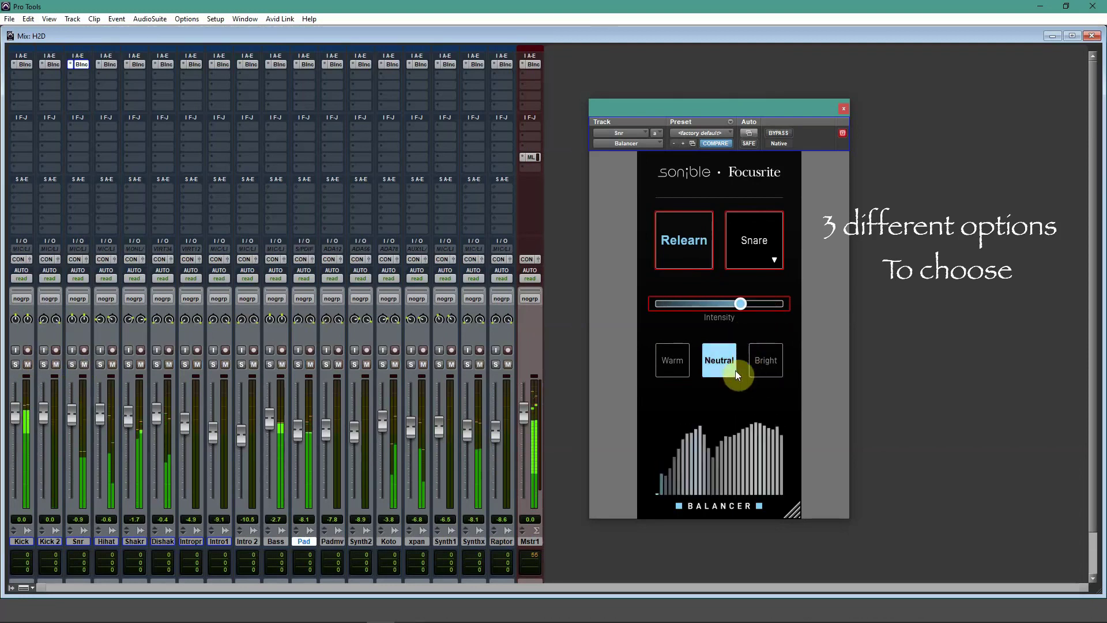
# Step: Compare the snare's Bright and Warm styles in the full mix, restore Neutral, and reduce the Intensity slightly
pyautogui.click(769, 370)
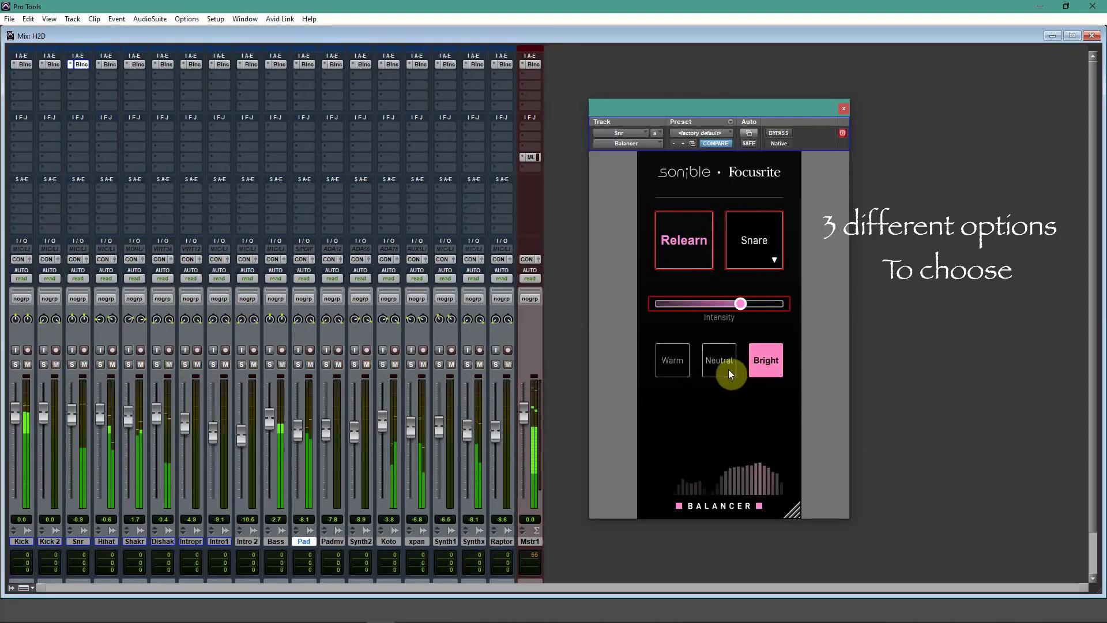
pyautogui.click(726, 368)
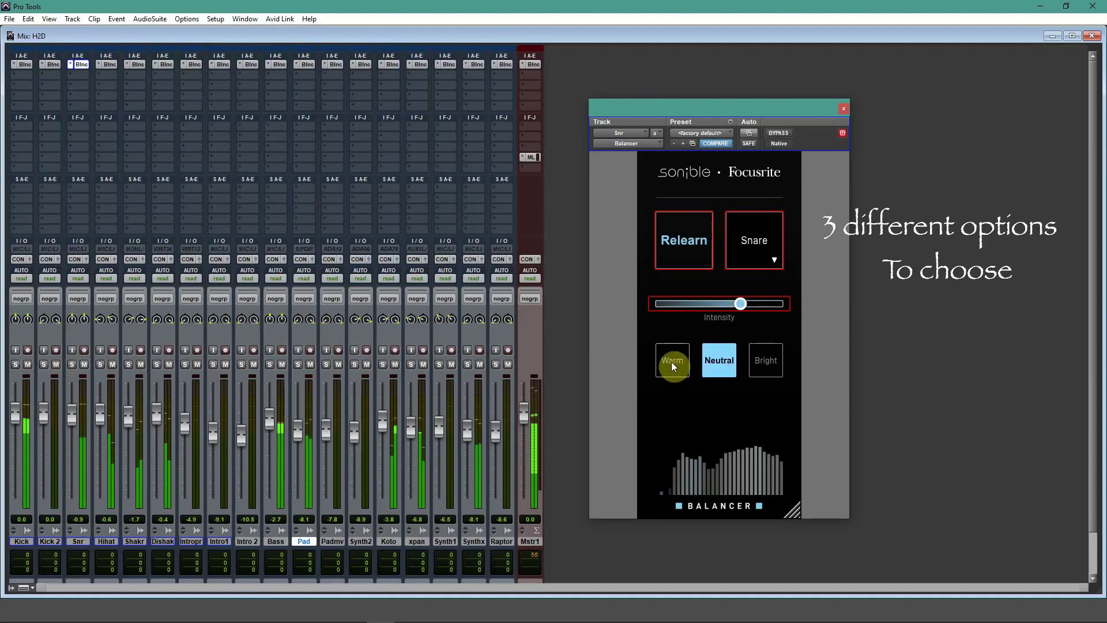
pyautogui.click(671, 361)
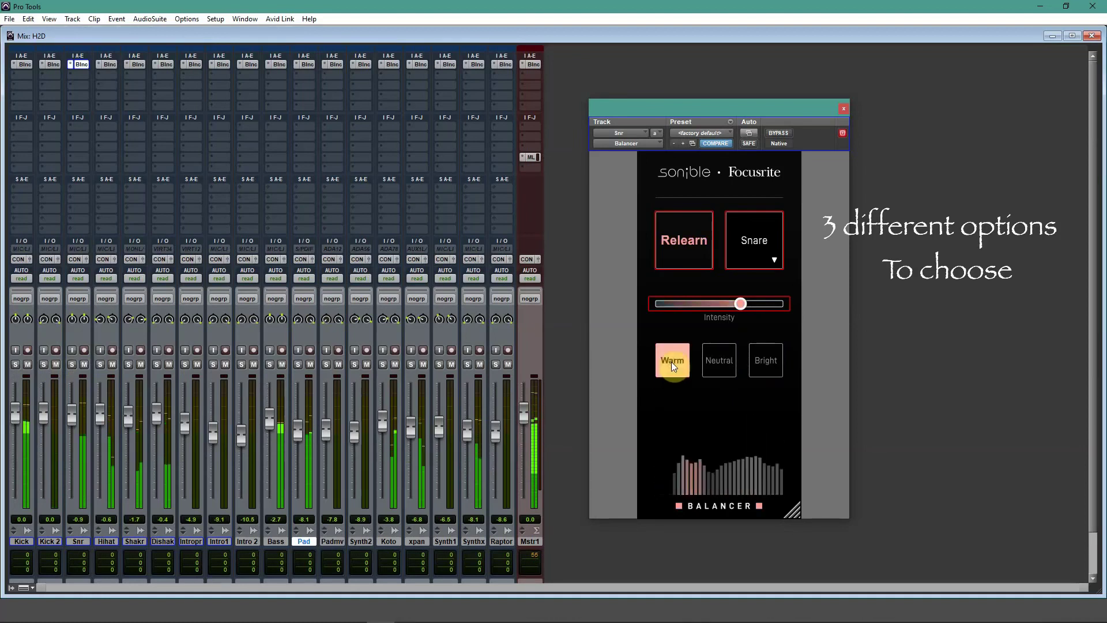
pyautogui.click(722, 356)
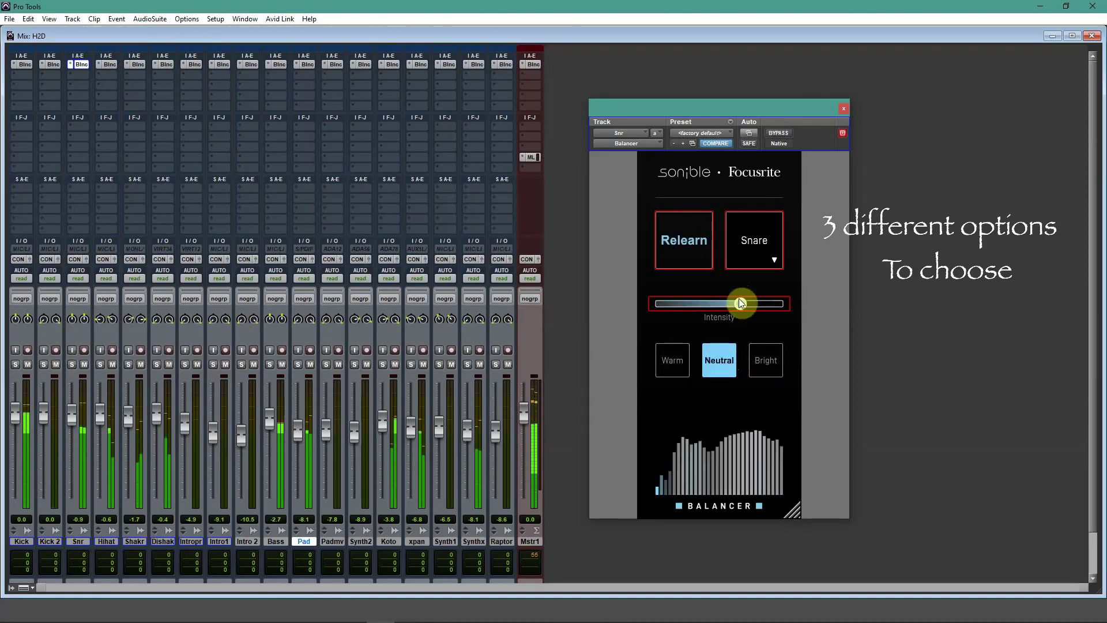
pyautogui.moveTo(725, 304)
pyautogui.mouseDown()
pyautogui.moveTo(632, 309)
pyautogui.moveTo(816, 305)
pyautogui.moveTo(738, 307)
pyautogui.mouseUp()
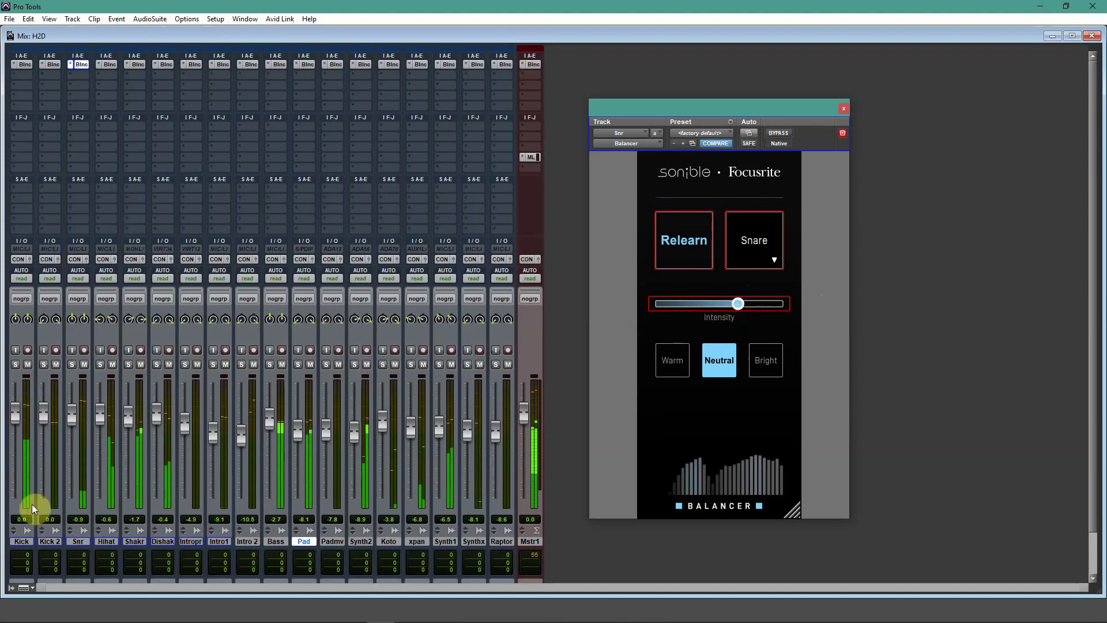
# Step: Open Balancer on the Hihat track and have it learn the hi-hat, leaving the track soloed
pyautogui.click(106, 64)
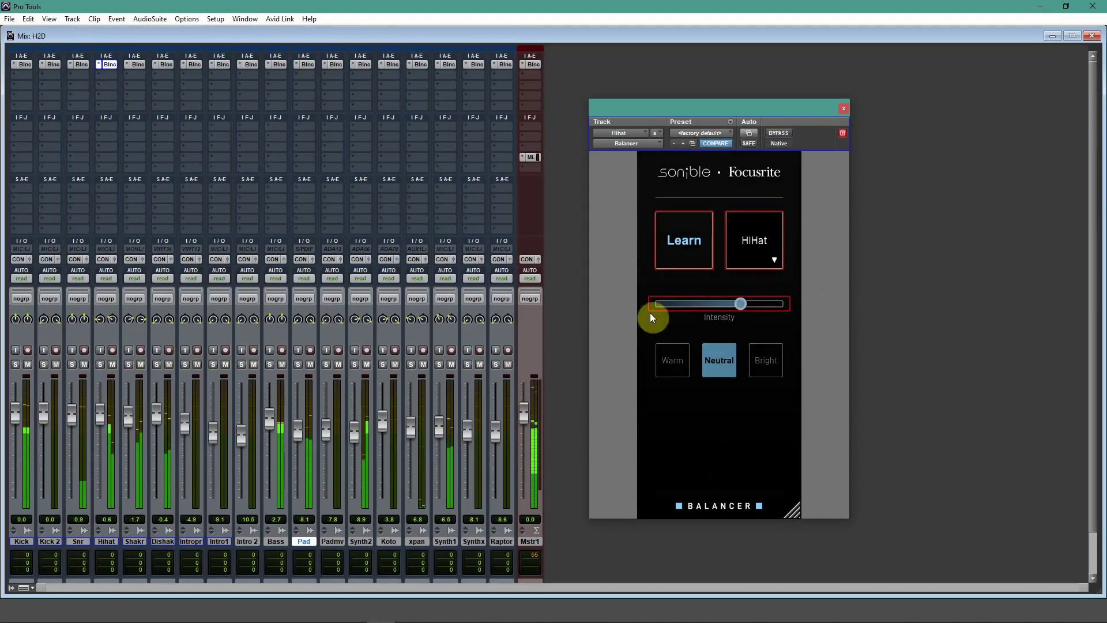
pyautogui.click(689, 252)
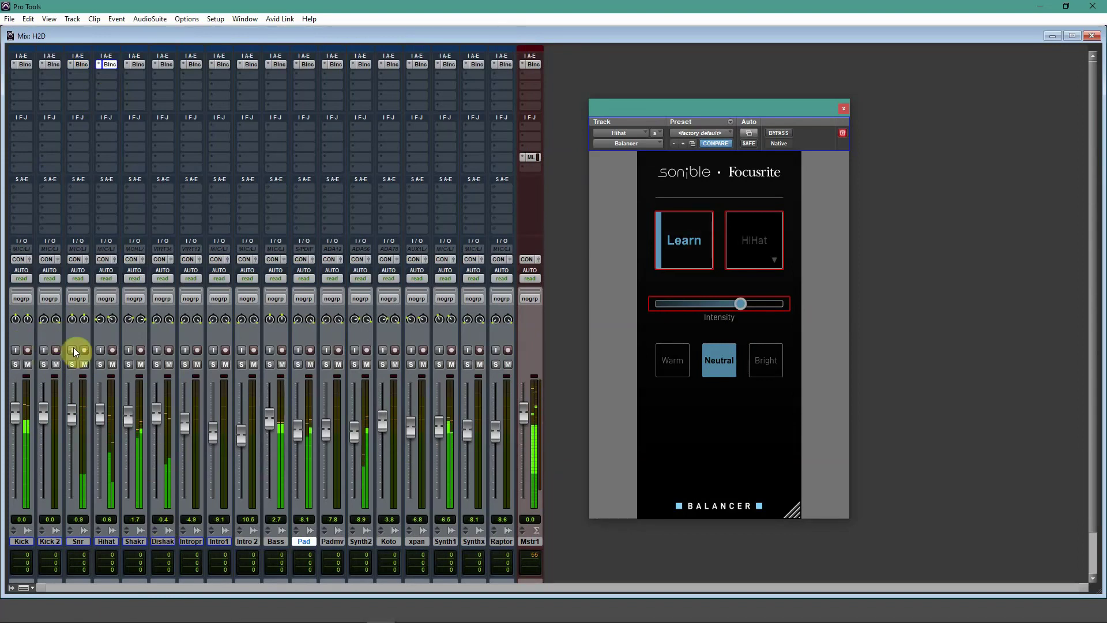
pyautogui.click(103, 363)
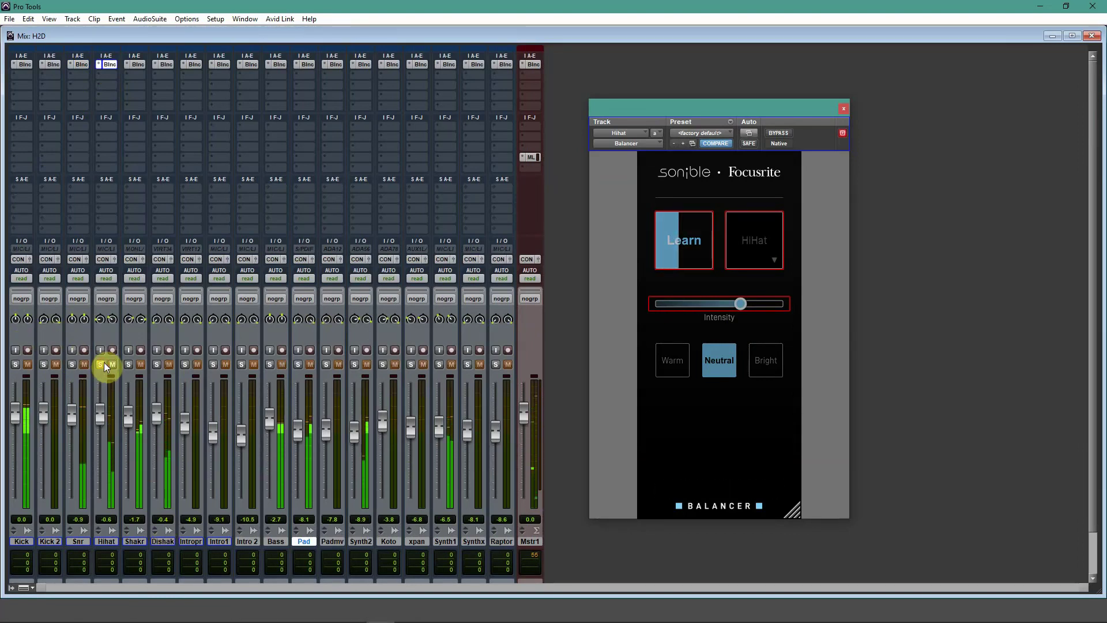
pyautogui.click(103, 364)
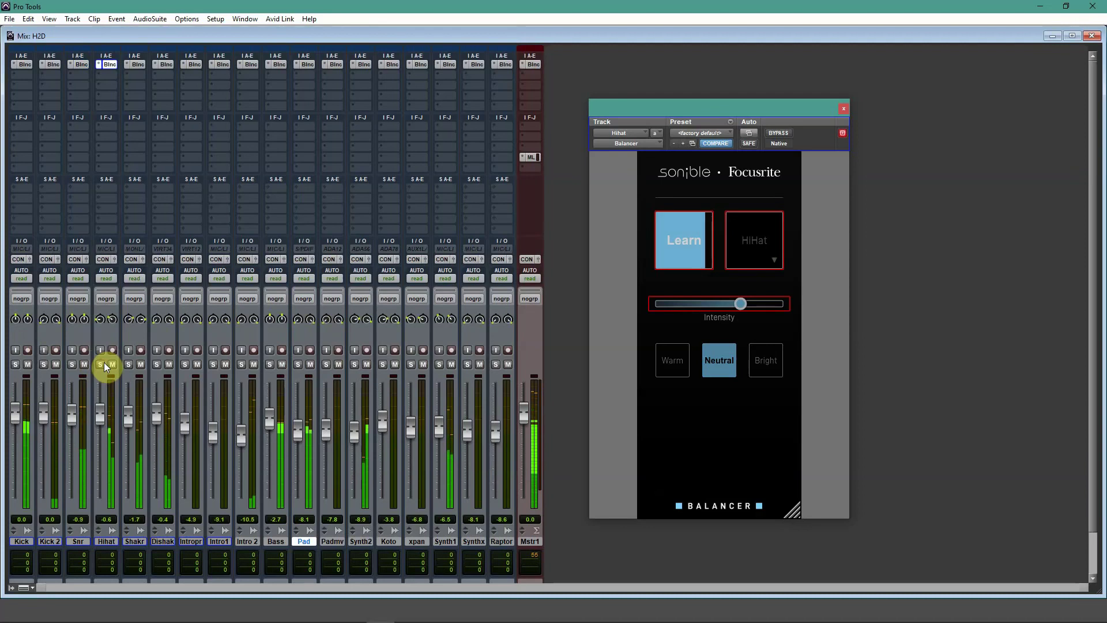
pyautogui.click(102, 363)
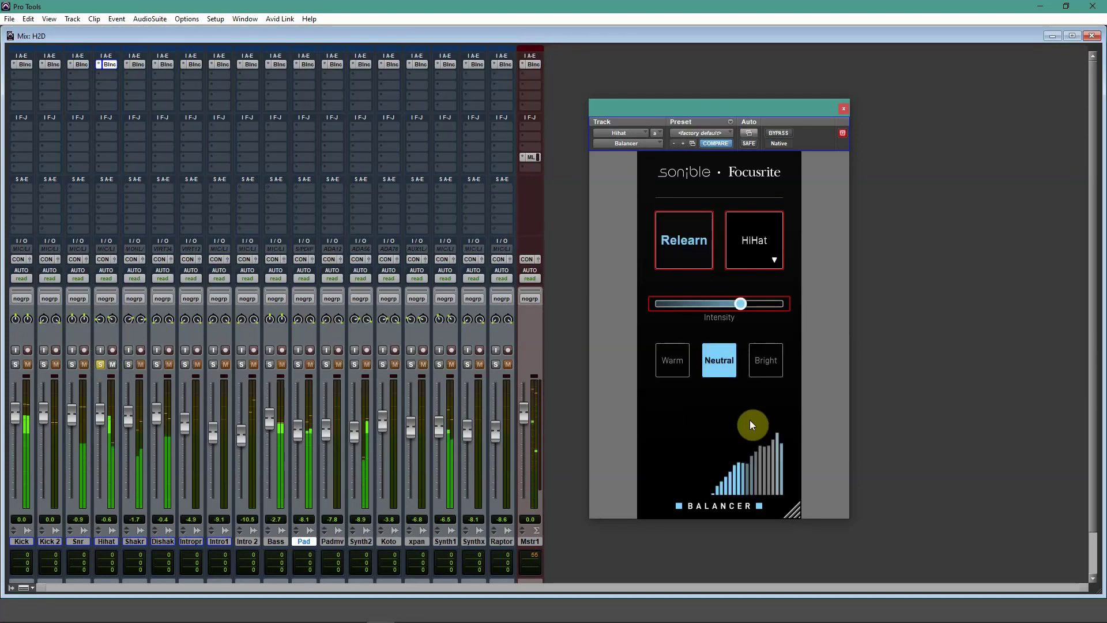
# Step: Compare the Bright and Warm styles on the soloed hi-hat, lower the Intensity slightly, and set the style to Neutral
pyautogui.click(766, 363)
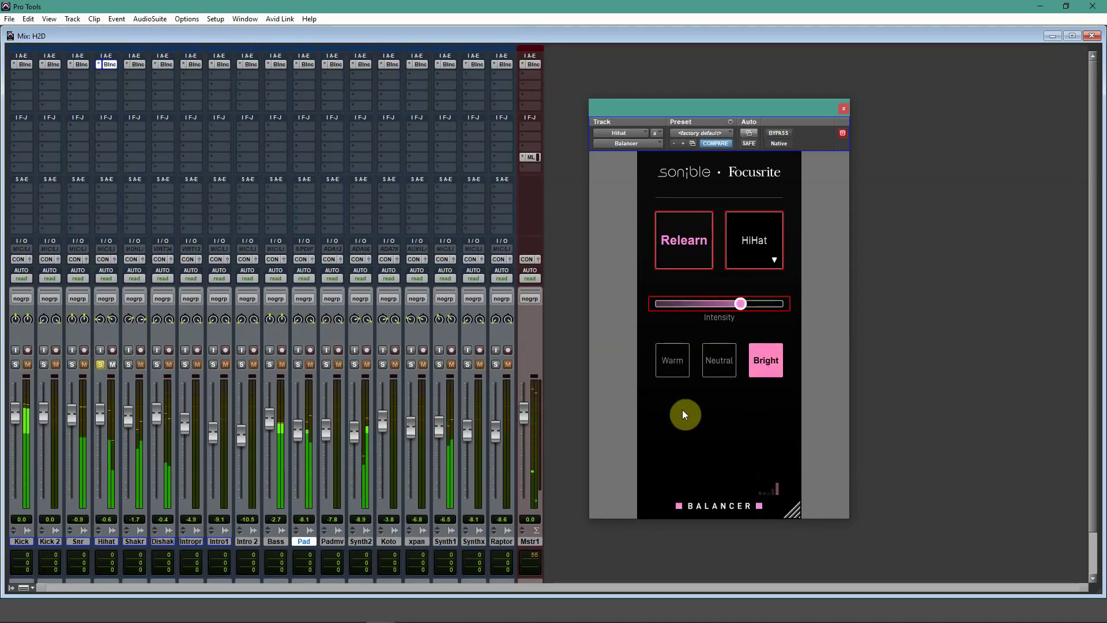
pyautogui.click(680, 364)
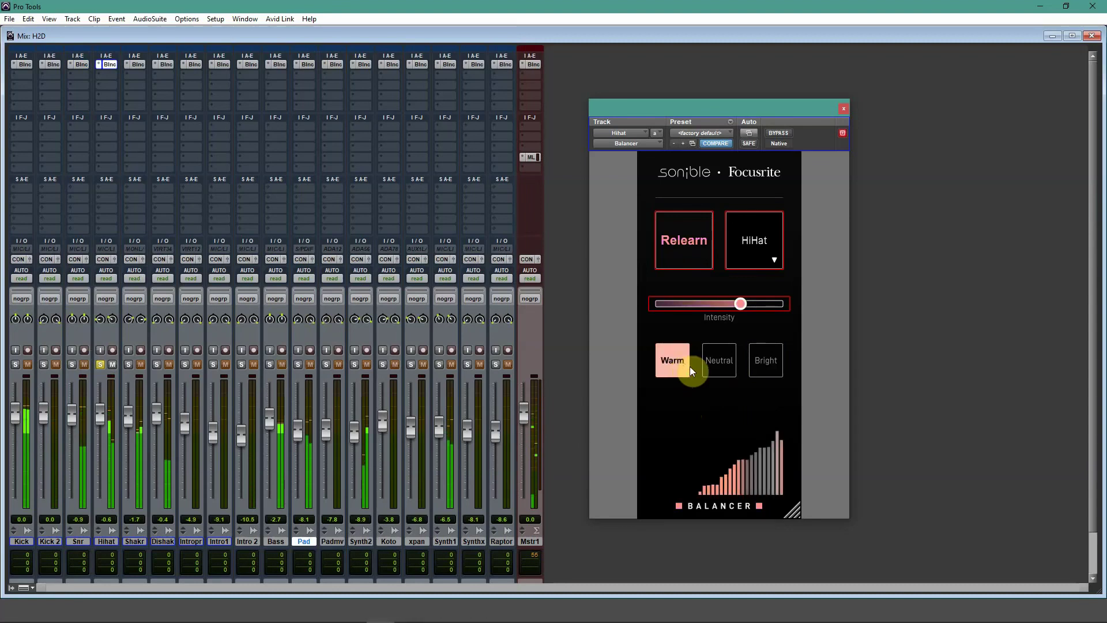
pyautogui.click(725, 362)
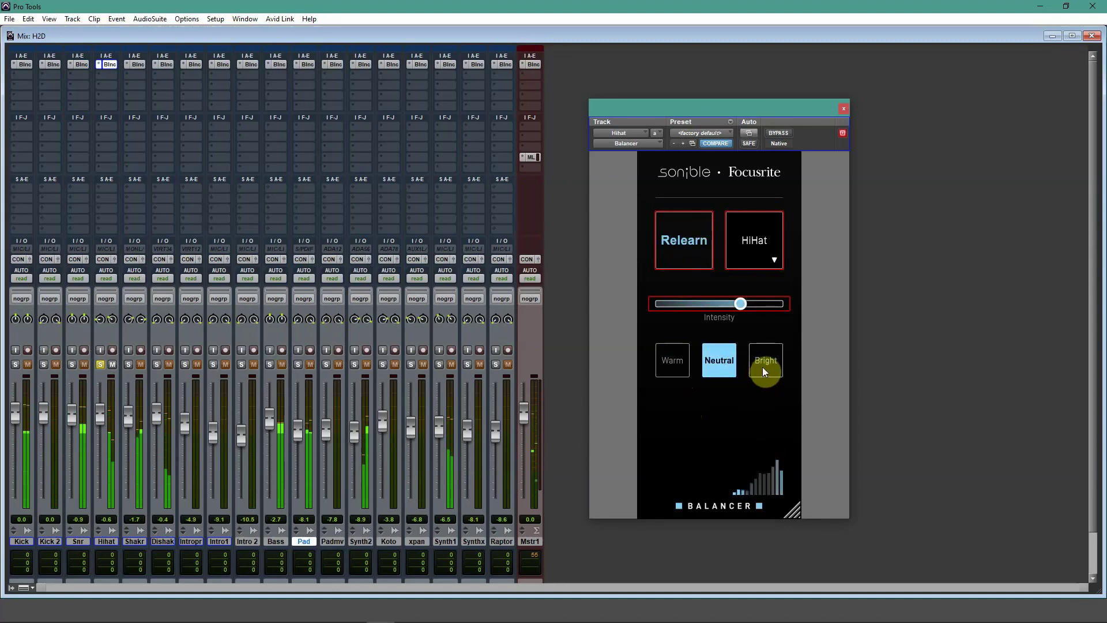
pyautogui.click(763, 370)
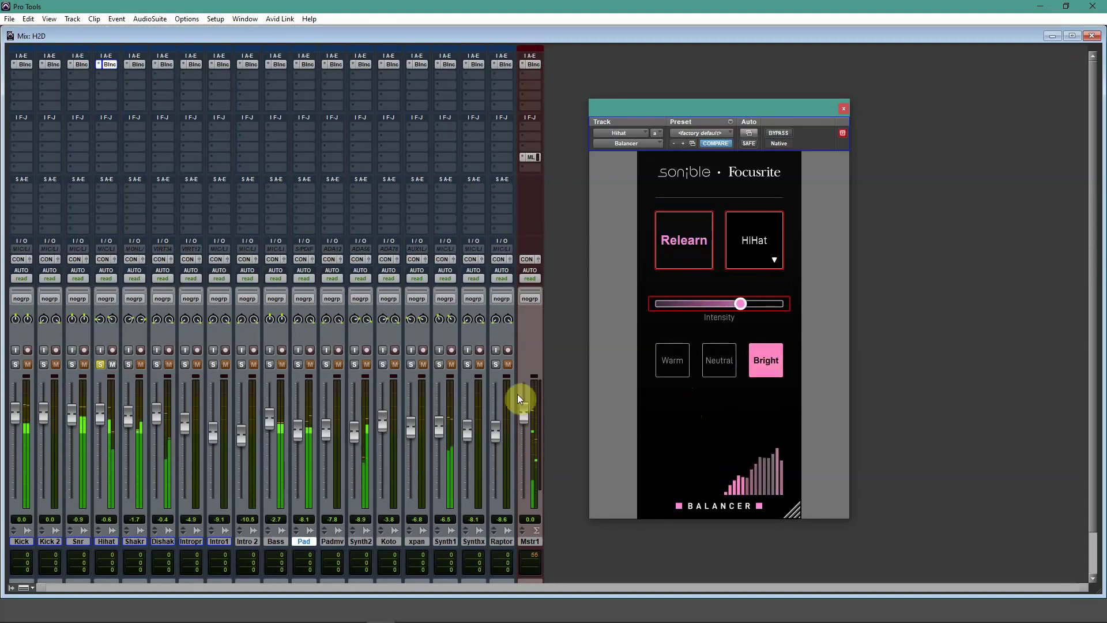
pyautogui.moveTo(741, 302)
pyautogui.mouseDown()
pyautogui.moveTo(799, 302)
pyautogui.moveTo(738, 305)
pyautogui.mouseUp()
pyautogui.click(710, 357)
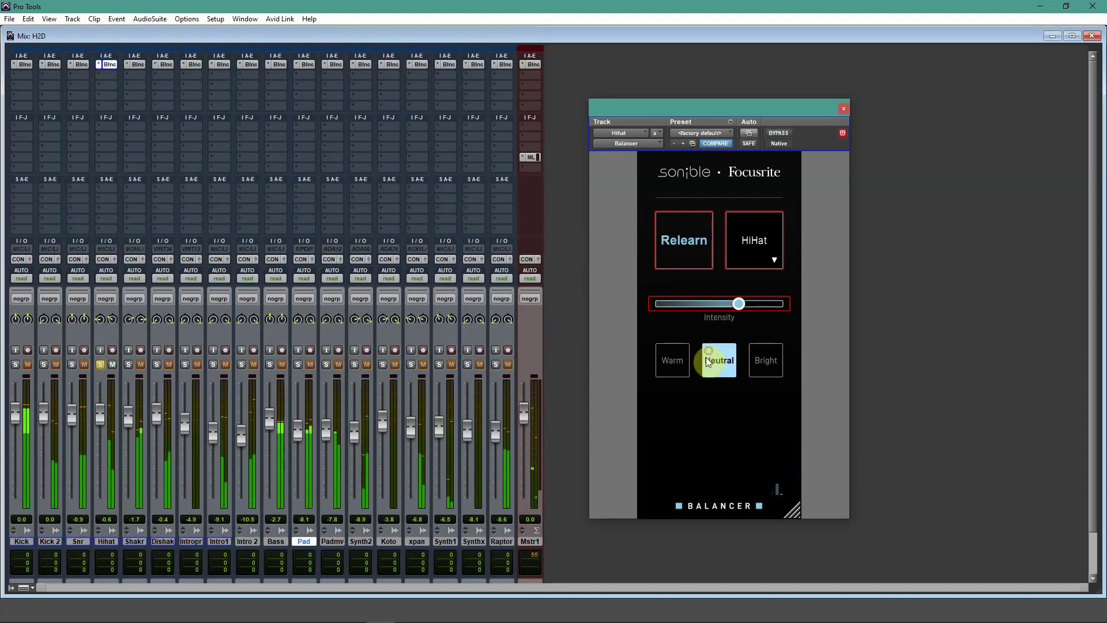
# Step: Compare the hi-hat with Balancer bypassed and in Bright style, restore active Neutral processing, and unsolo the track
pyautogui.click(775, 134)
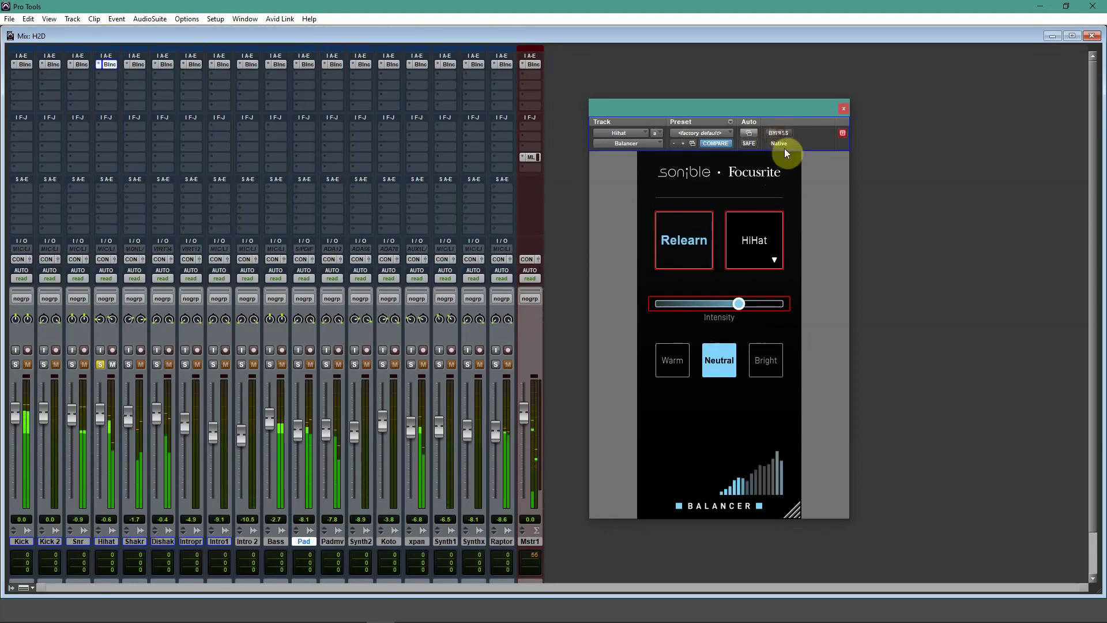
pyautogui.click(765, 347)
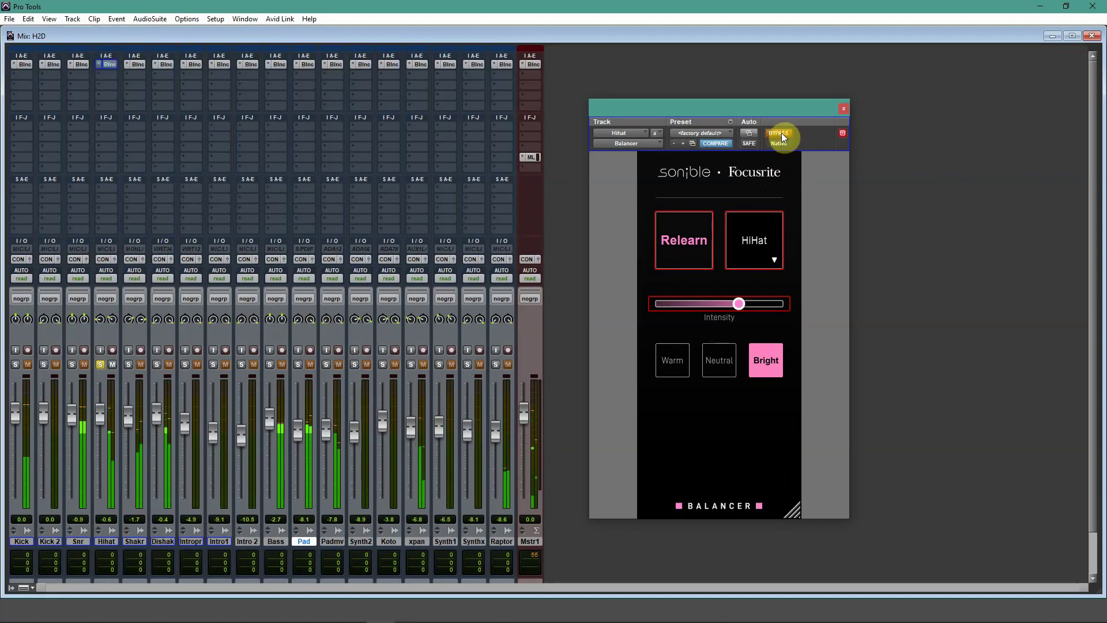
pyautogui.click(728, 360)
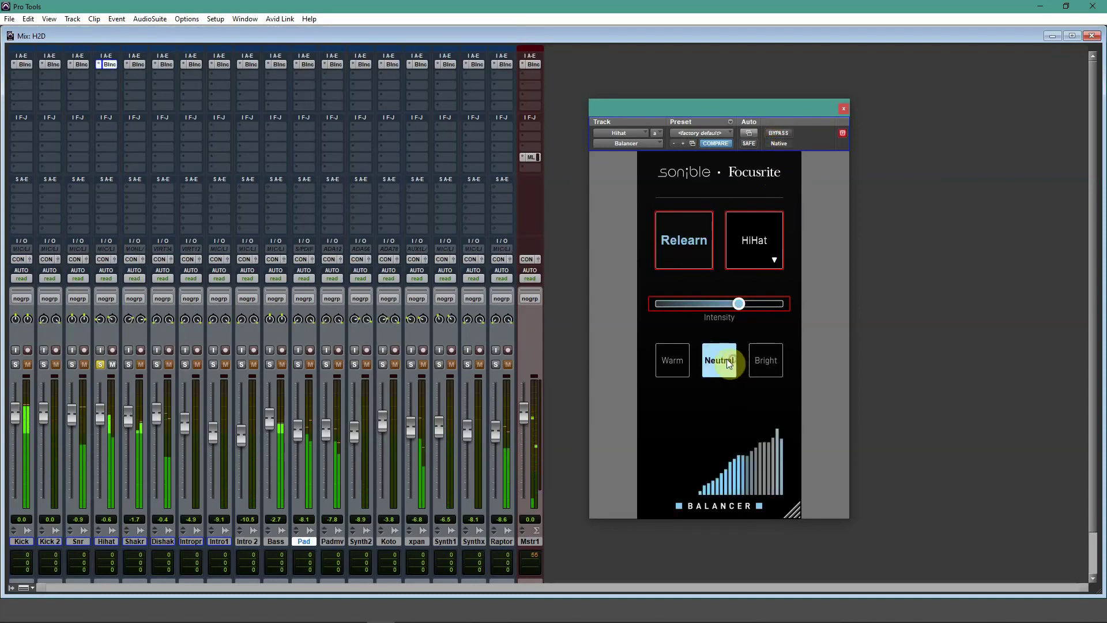
pyautogui.click(101, 364)
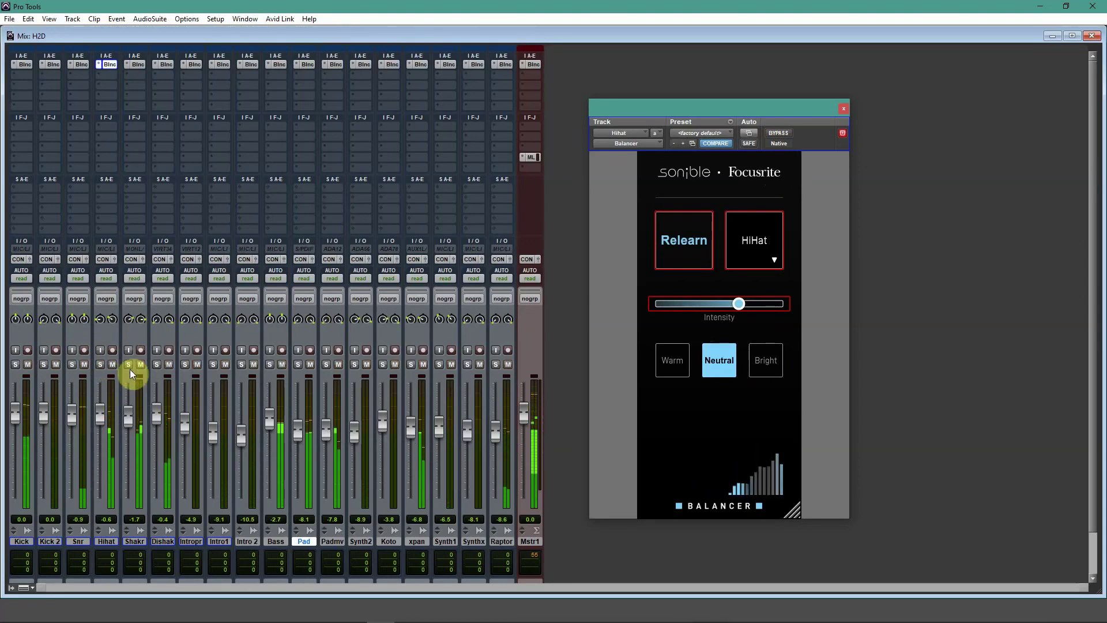
# Step: Open Balancer on the Shaker track, solo the track, and start learning with the HiHat profile
pyautogui.click(136, 65)
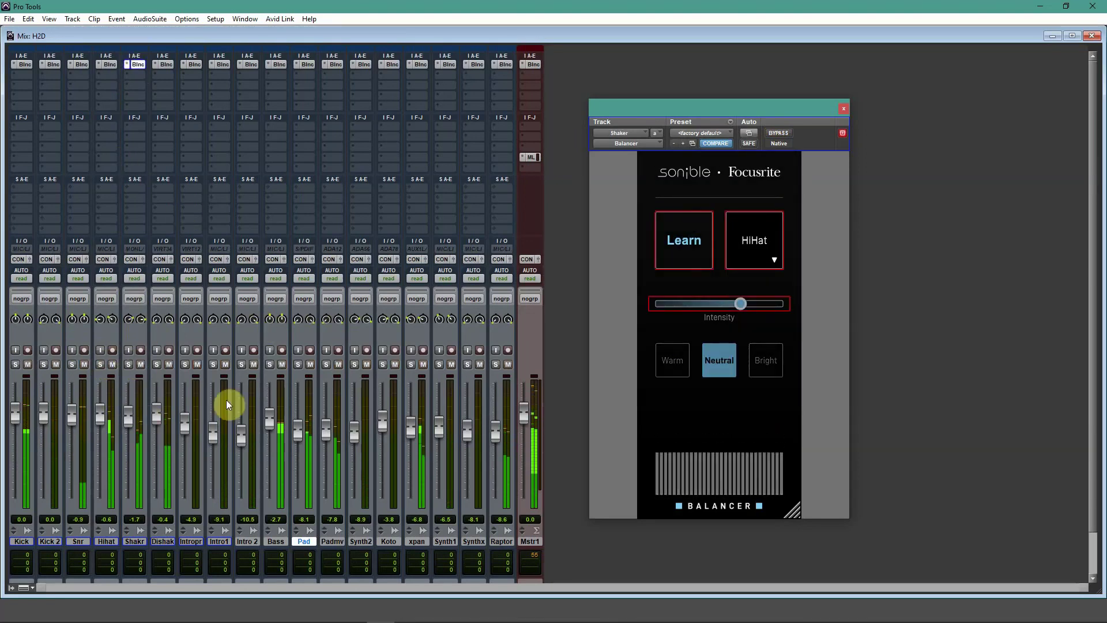
pyautogui.click(130, 364)
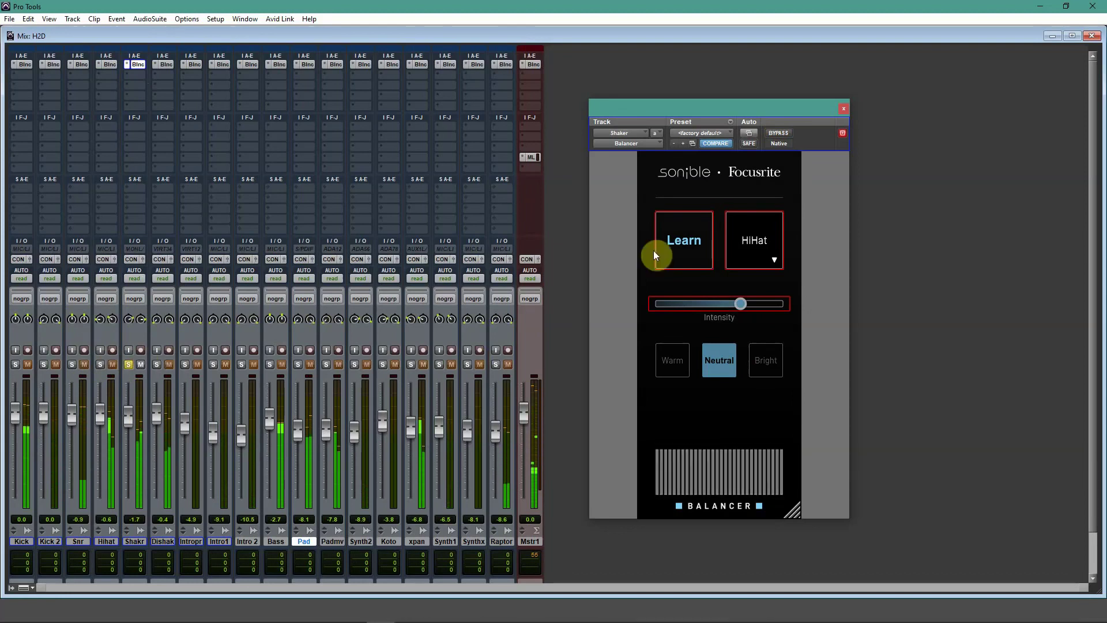
pyautogui.click(690, 251)
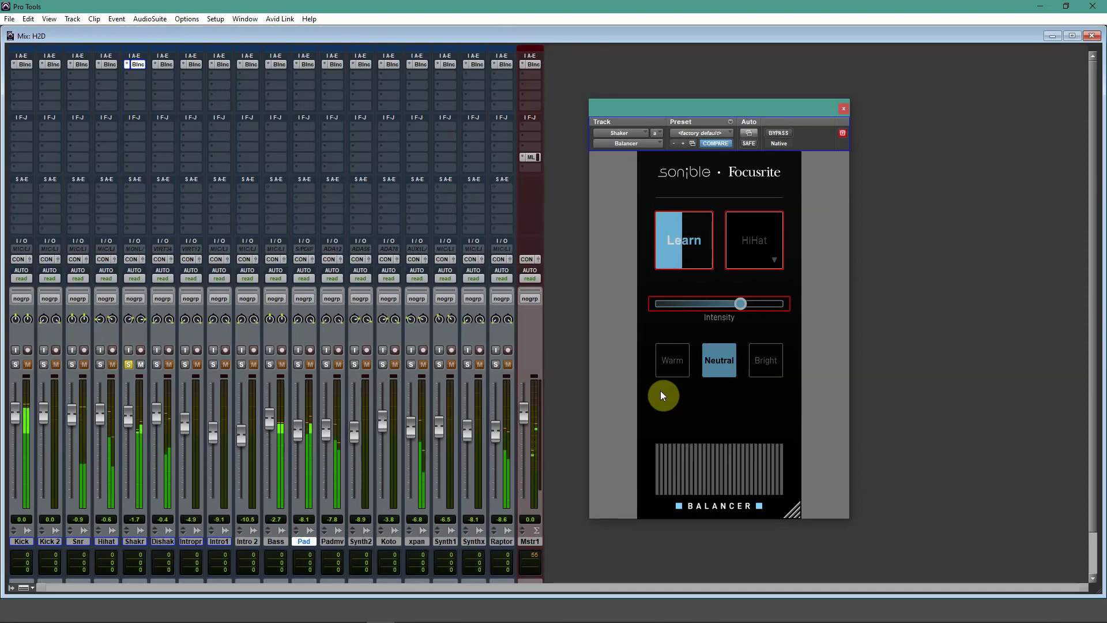
# Step: Compare the learned HiHat balance on the shaker in the full mix and soloed, auditioning Bright, Warm and bypass before returning to Neutral
pyautogui.click(129, 365)
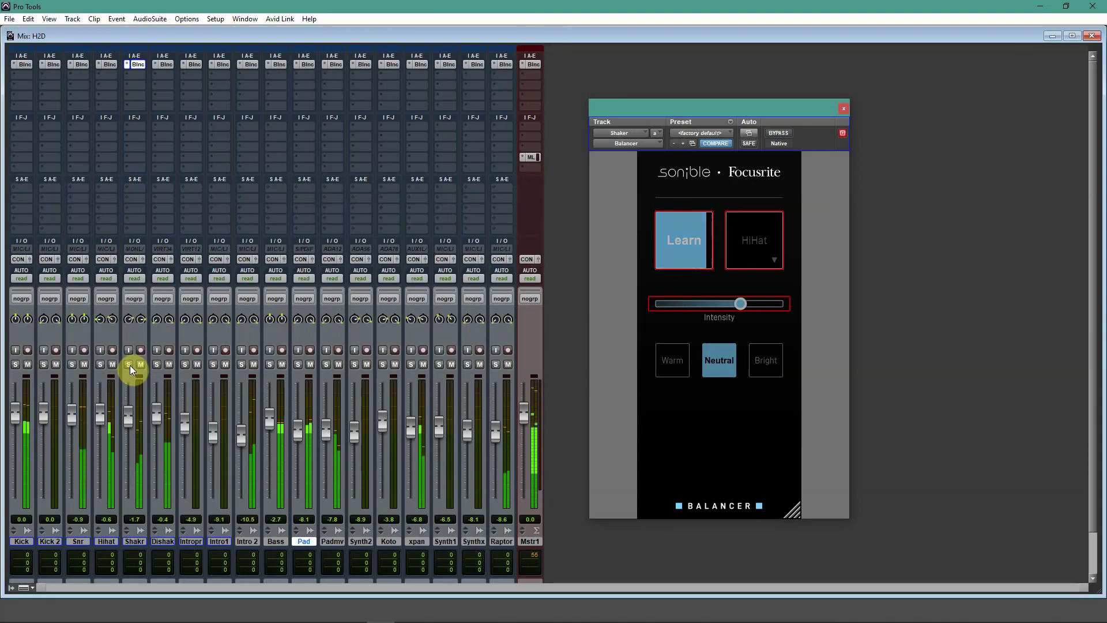
pyautogui.click(129, 365)
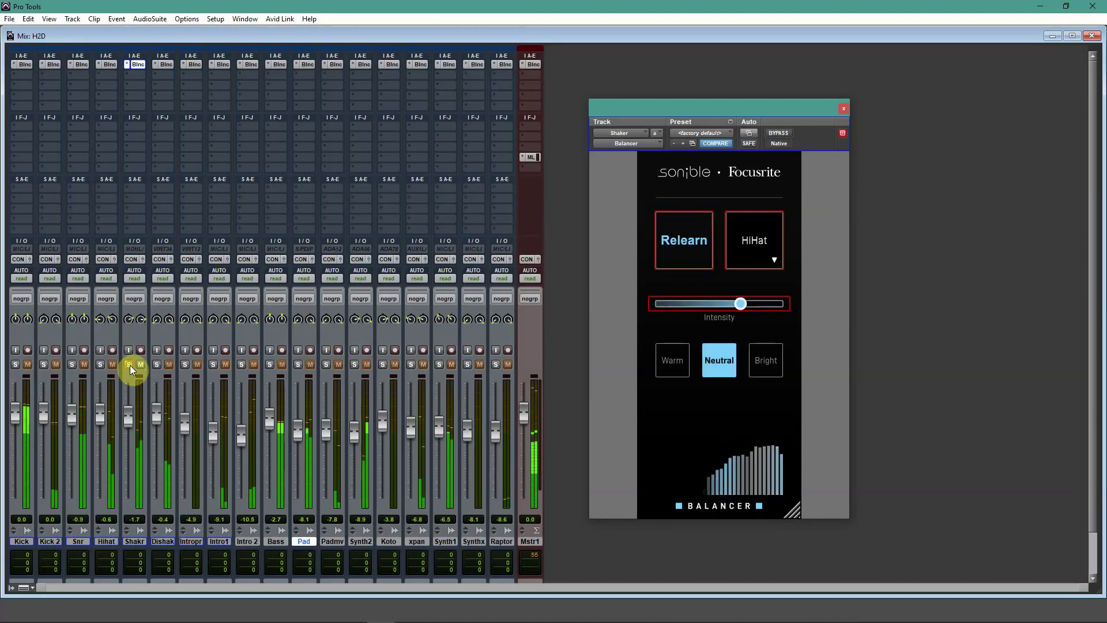
pyautogui.click(760, 358)
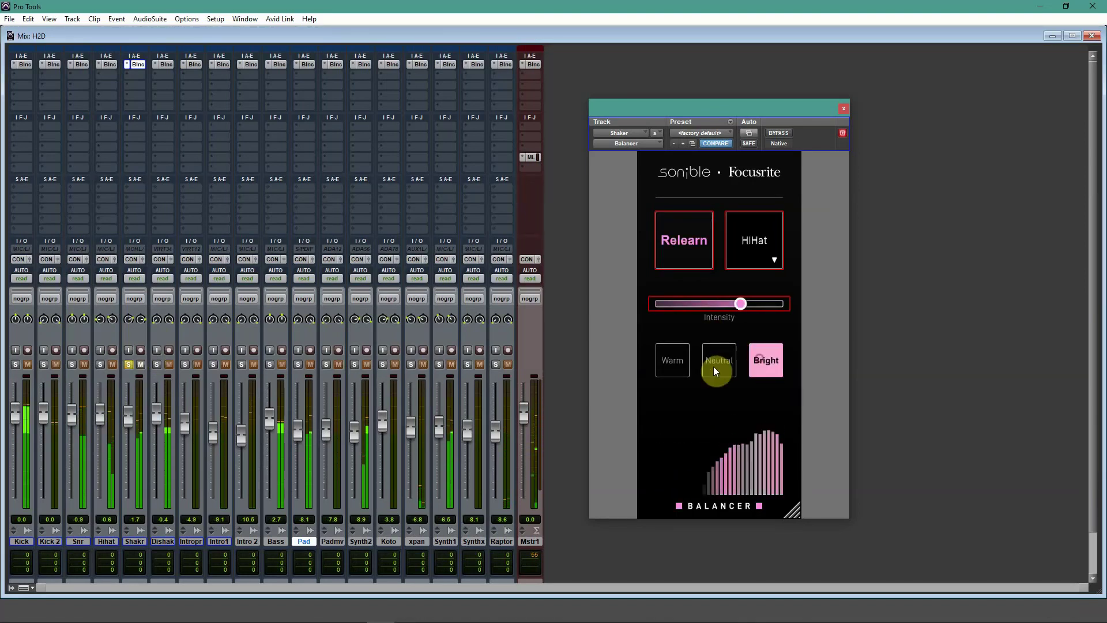
pyautogui.click(670, 358)
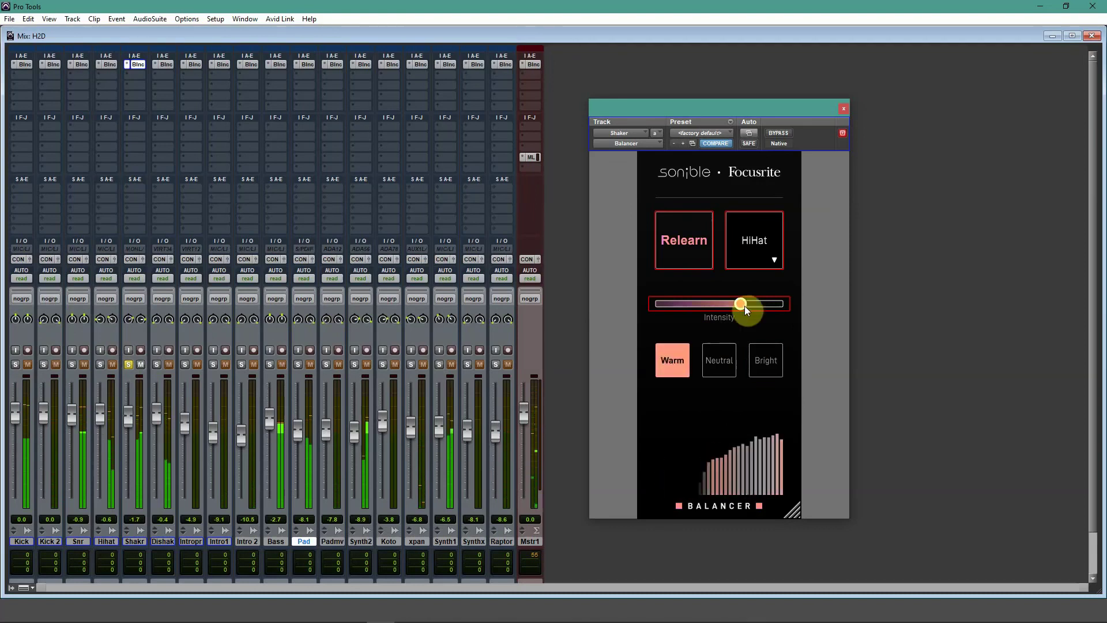
pyautogui.click(787, 133)
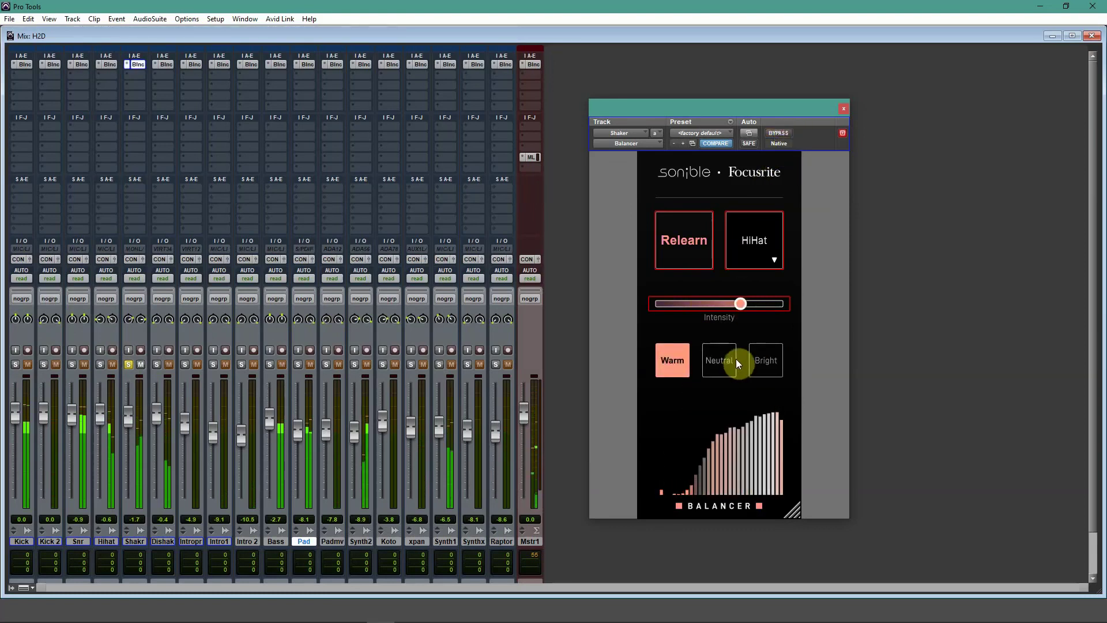
pyautogui.click(721, 362)
# Step: Switch the Shaker's Balancer profile to Universal and relearn the track, leaving it soloed
pyautogui.click(749, 242)
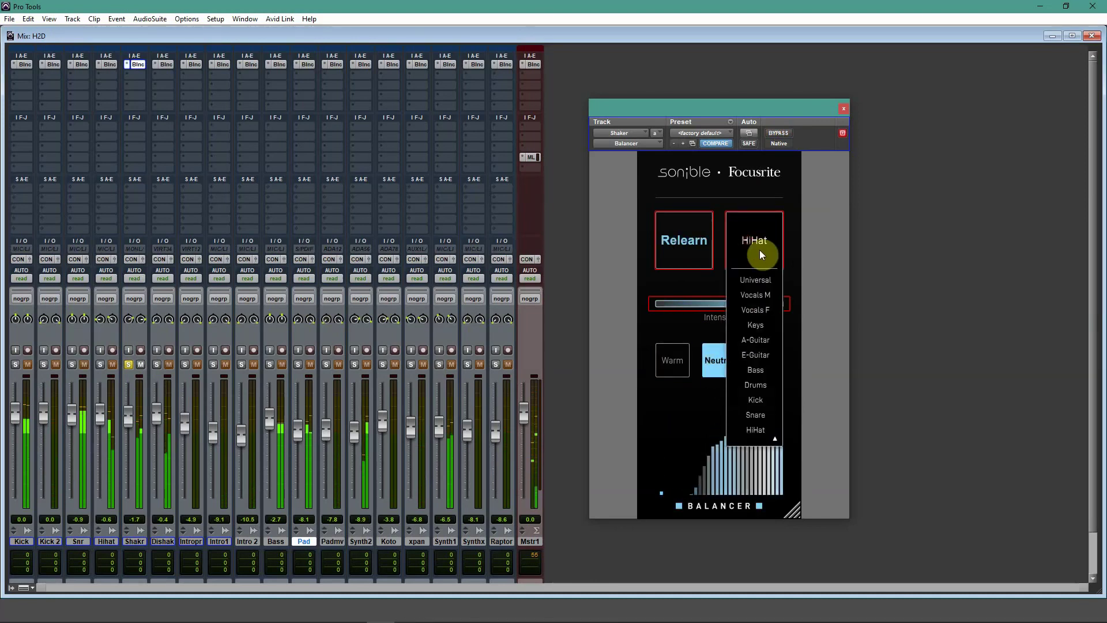
pyautogui.click(762, 282)
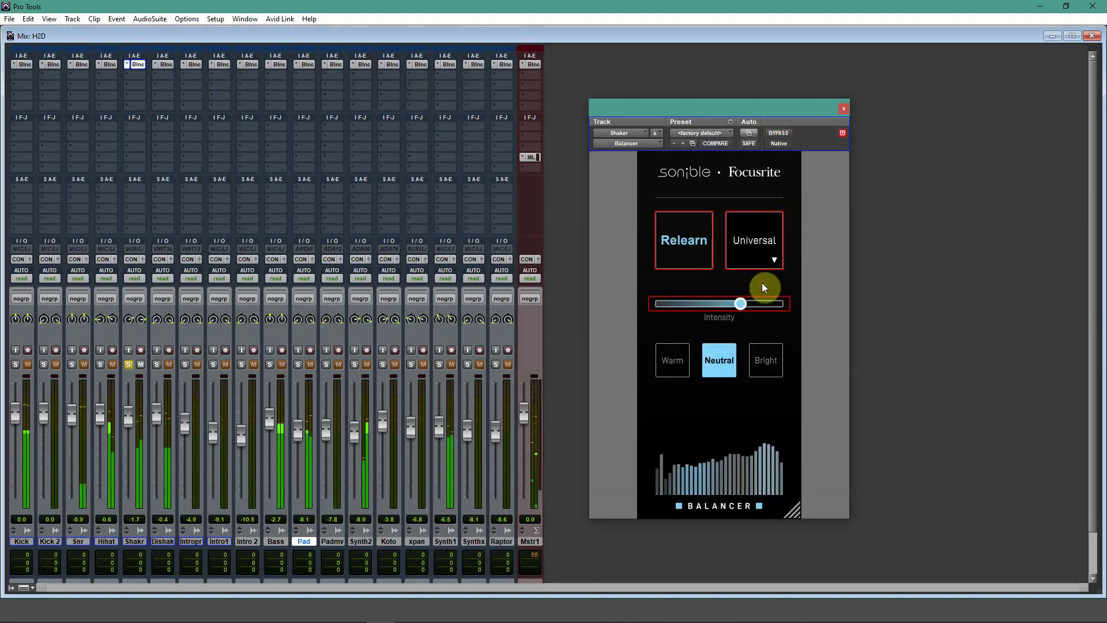
pyautogui.click(658, 231)
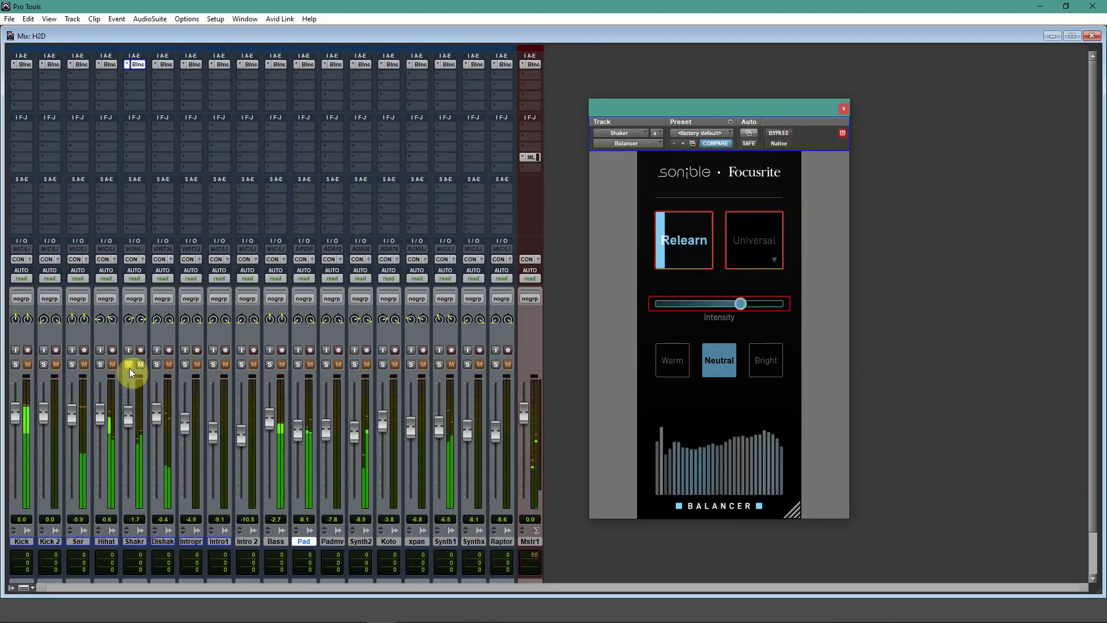
pyautogui.click(129, 365)
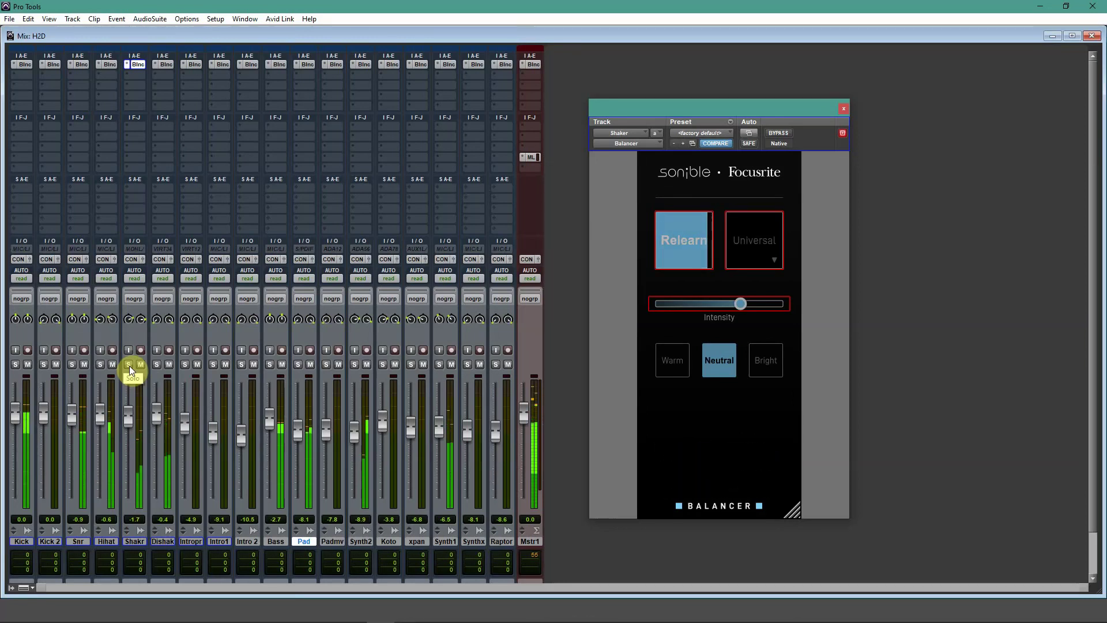
pyautogui.click(129, 365)
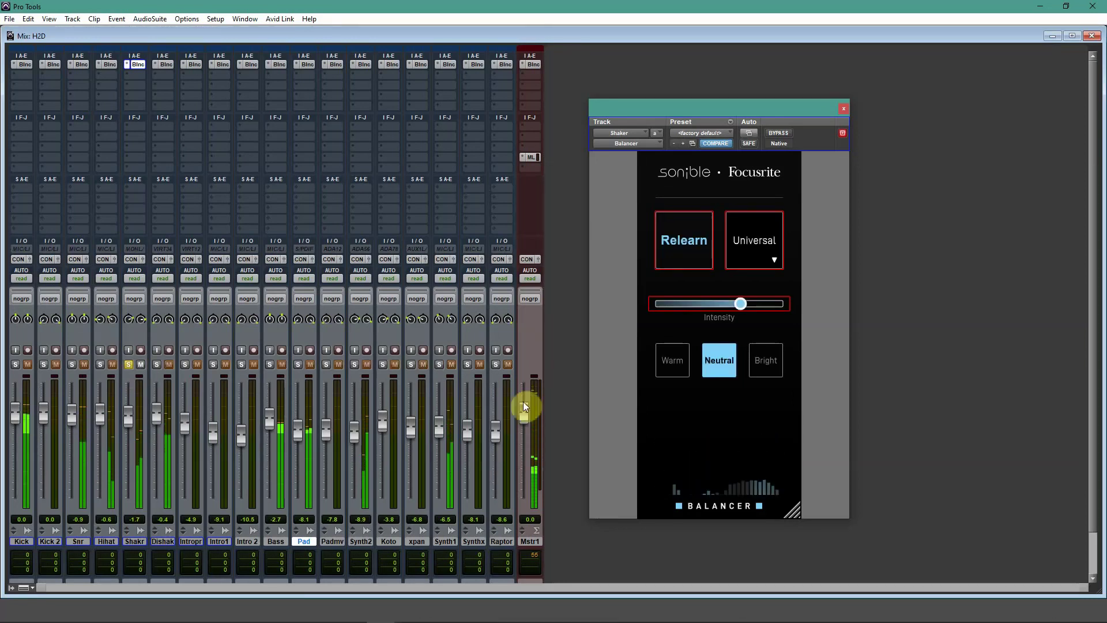
# Step: Compare the Bright and Warm styles on the soloed shaker with the Universal profile, and set the style to Neutral
pyautogui.click(769, 354)
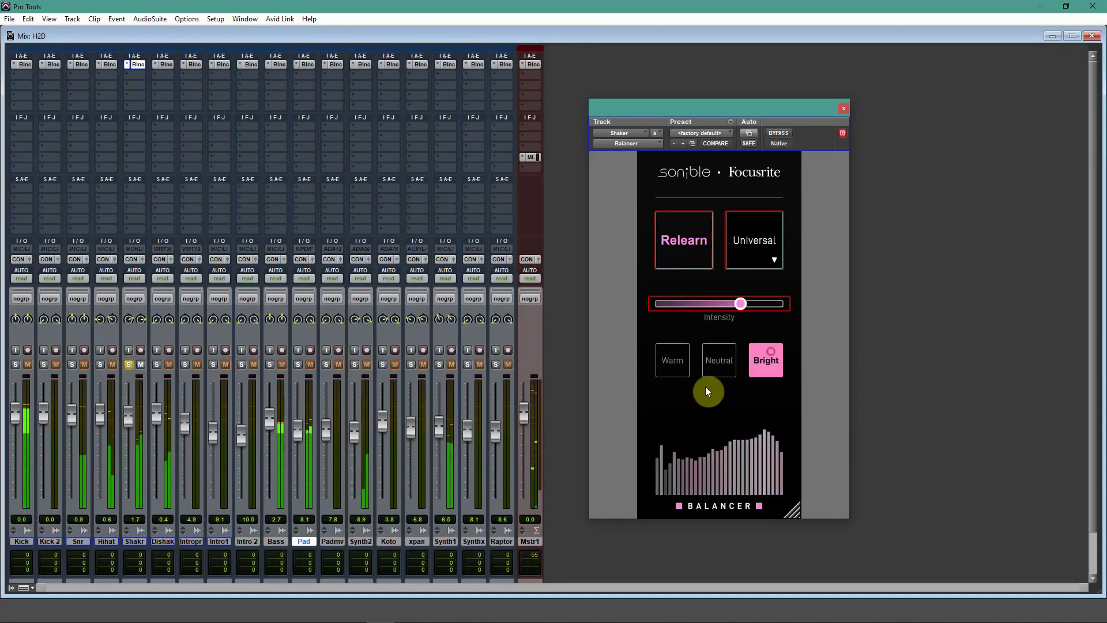
pyautogui.click(679, 361)
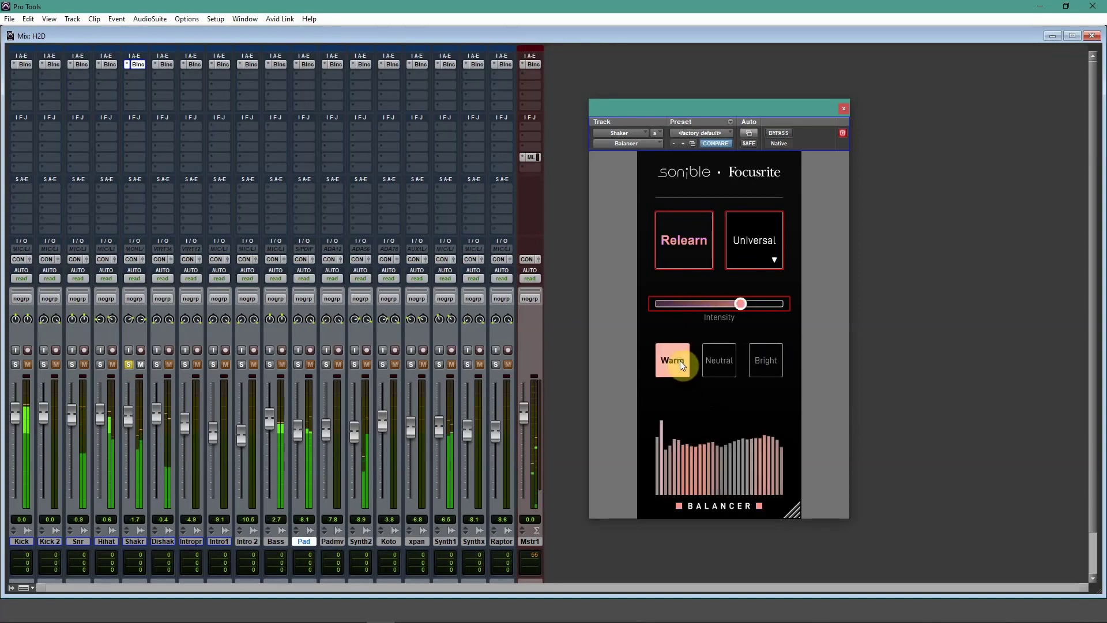
pyautogui.click(723, 362)
# Step: Try much lower Intensity settings on the shaker, bring the Intensity back near its default, and unsolo the track
pyautogui.moveTo(740, 304); pyautogui.dragTo(674, 306)
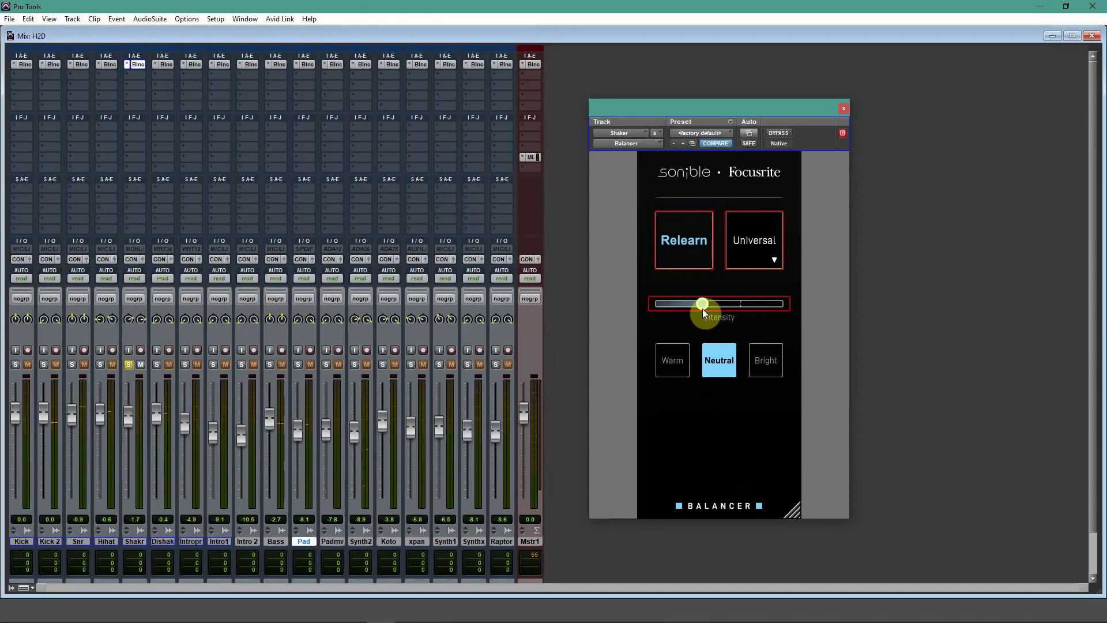
pyautogui.moveTo(702, 303); pyautogui.dragTo(680, 287)
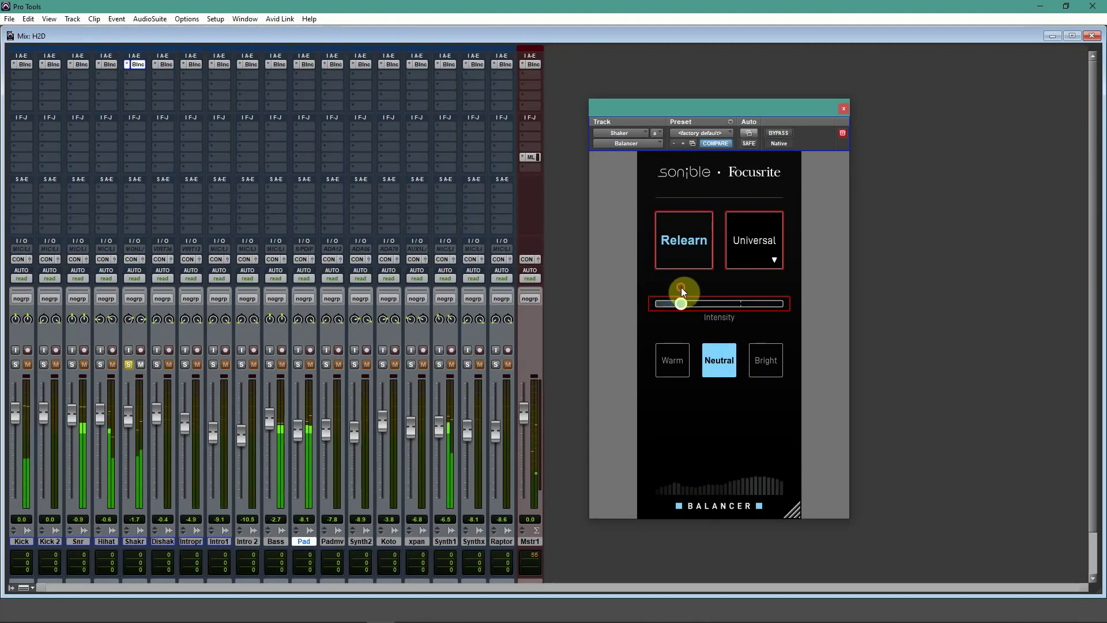
pyautogui.click(128, 364)
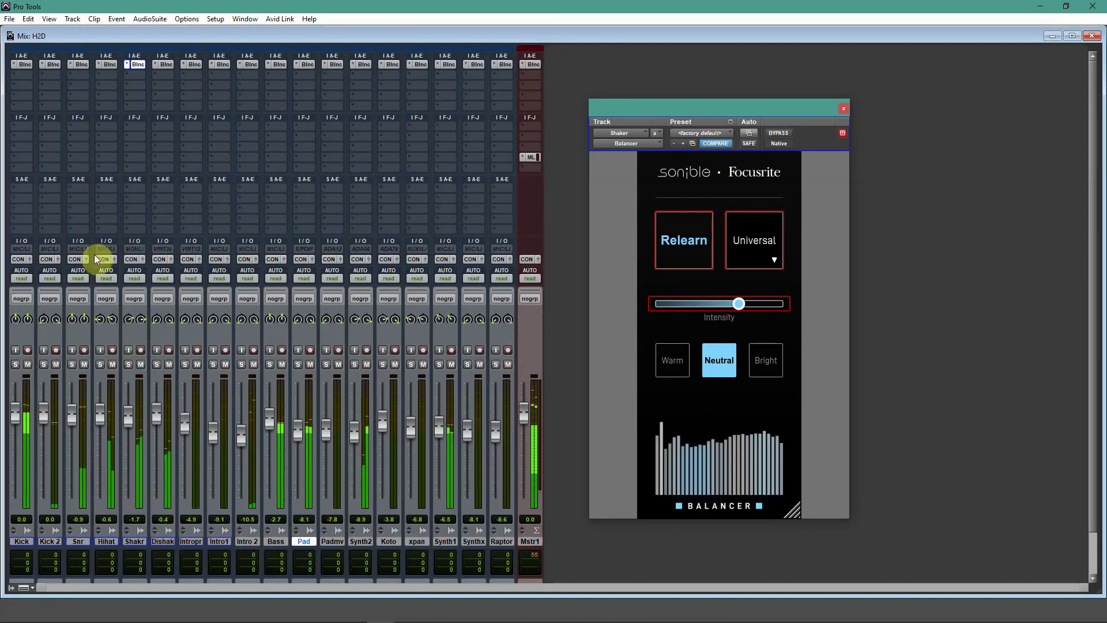
# Step: Open Balancer on the Dis shak track and have it learn with the Universal profile, leaving the track soloed
pyautogui.click(162, 65)
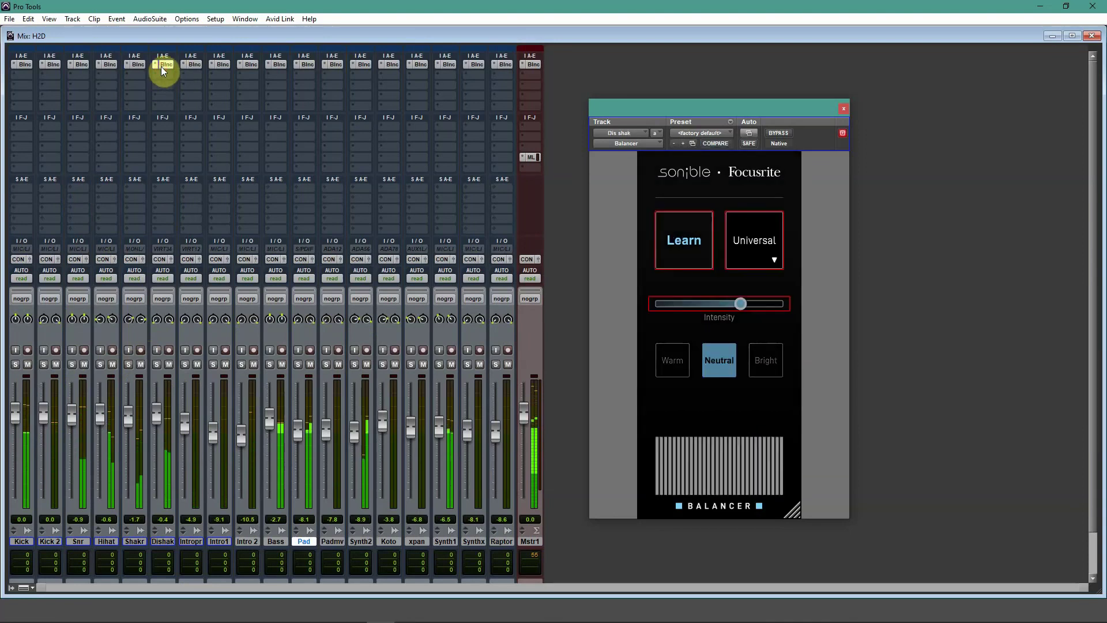
pyautogui.click(156, 364)
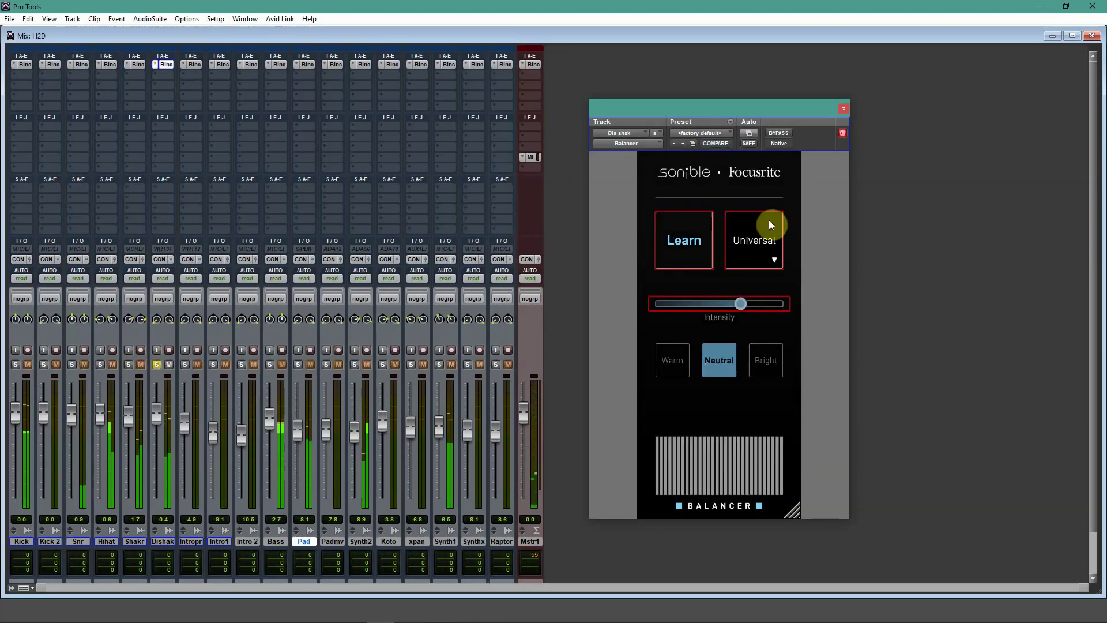
pyautogui.click(682, 241)
pyautogui.click(156, 365)
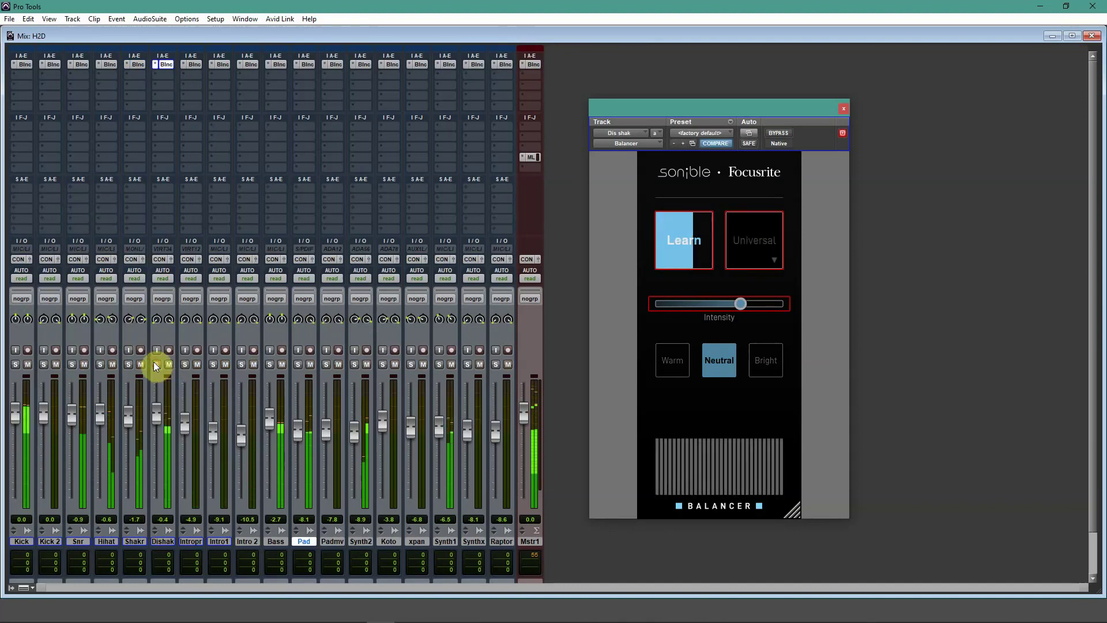
pyautogui.click(156, 365)
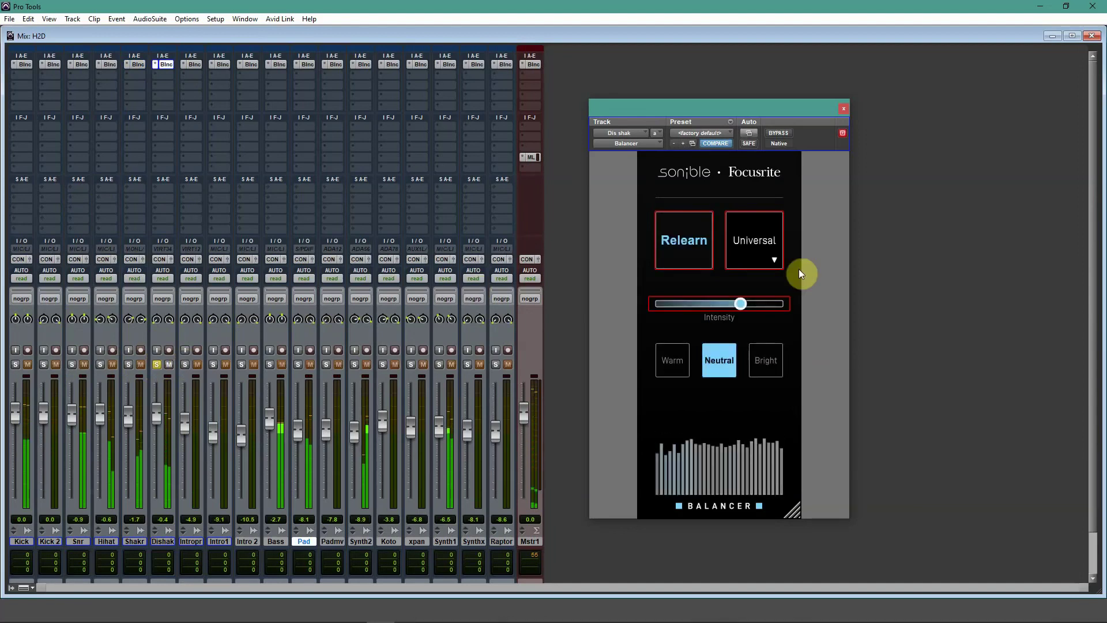
# Step: Compare Neutral, Bright and bypassed processing on Dis shak, soloed and in the full mix, and set the style to Bright
pyautogui.click(760, 365)
pyautogui.click(727, 366)
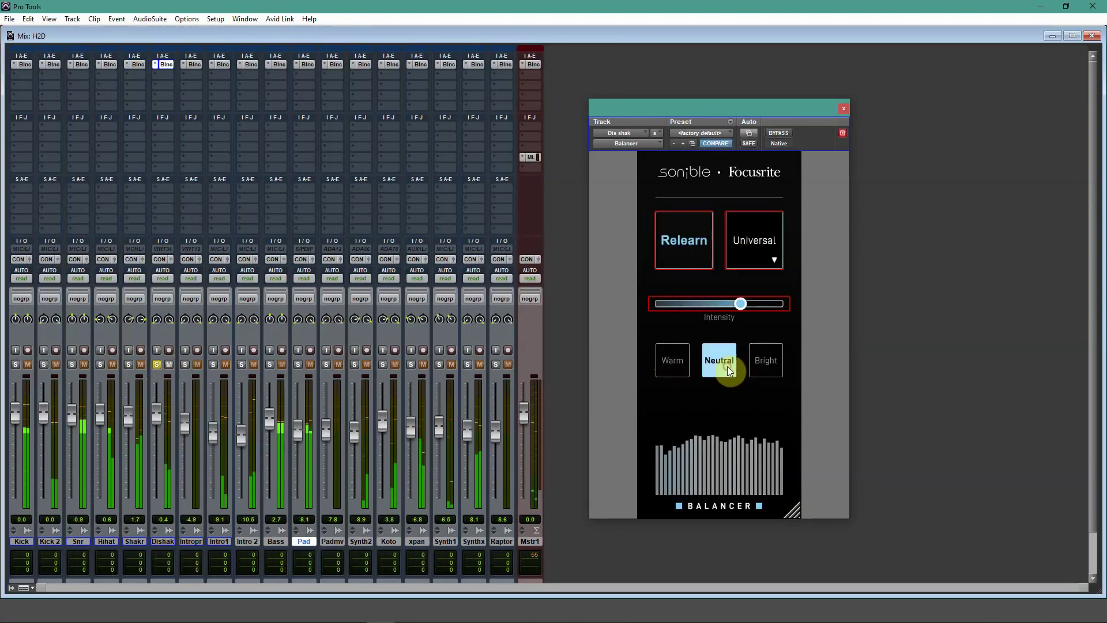
pyautogui.click(782, 133)
pyautogui.click(759, 368)
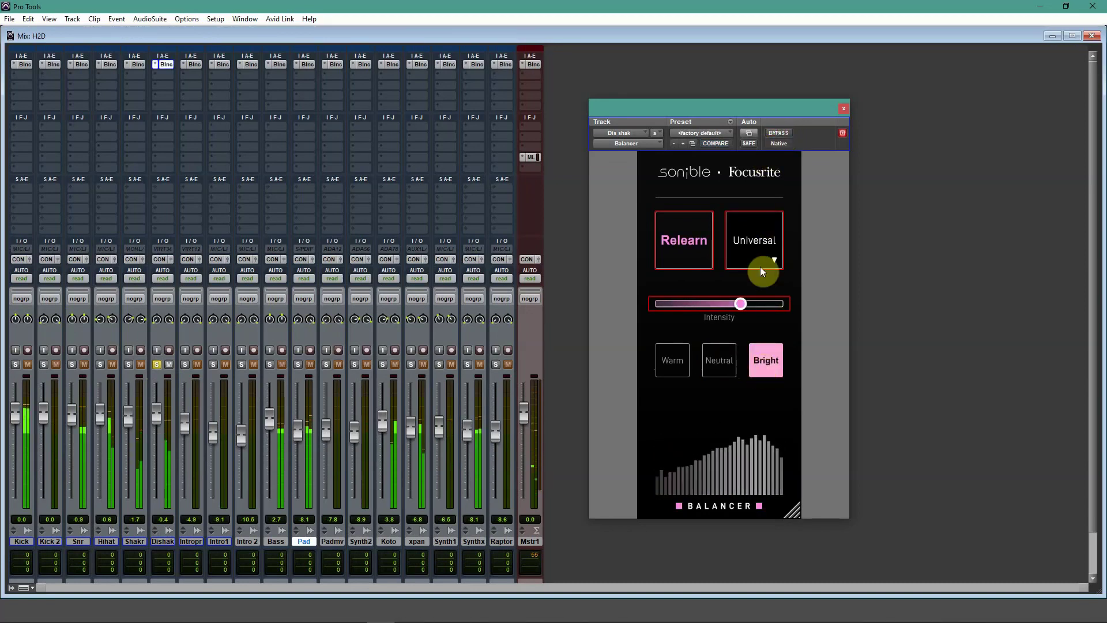
pyautogui.click(778, 132)
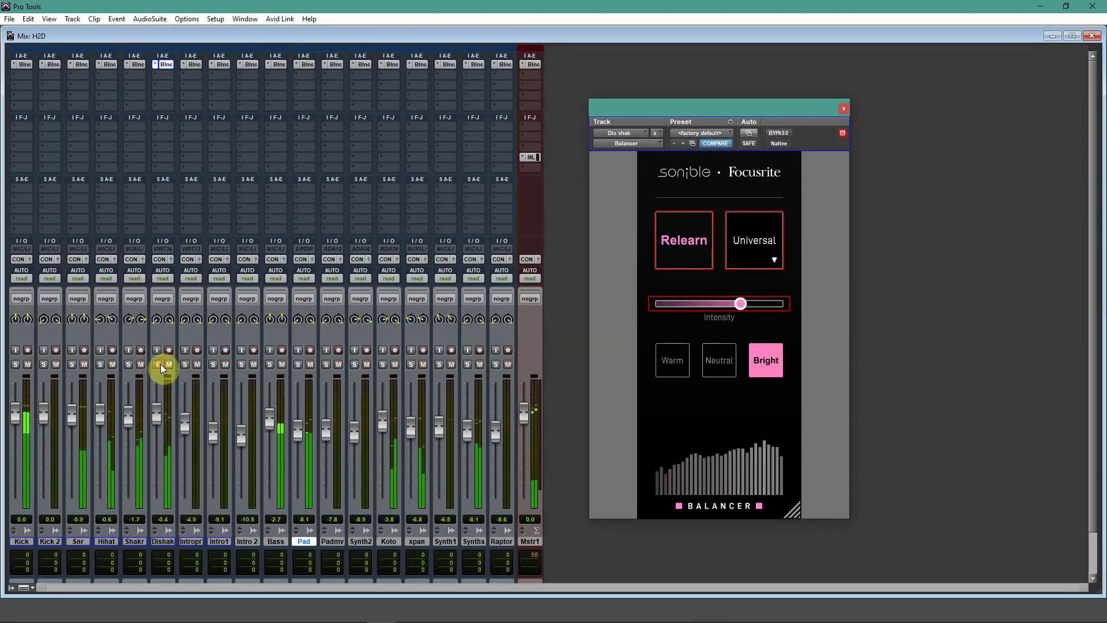
pyautogui.click(724, 367)
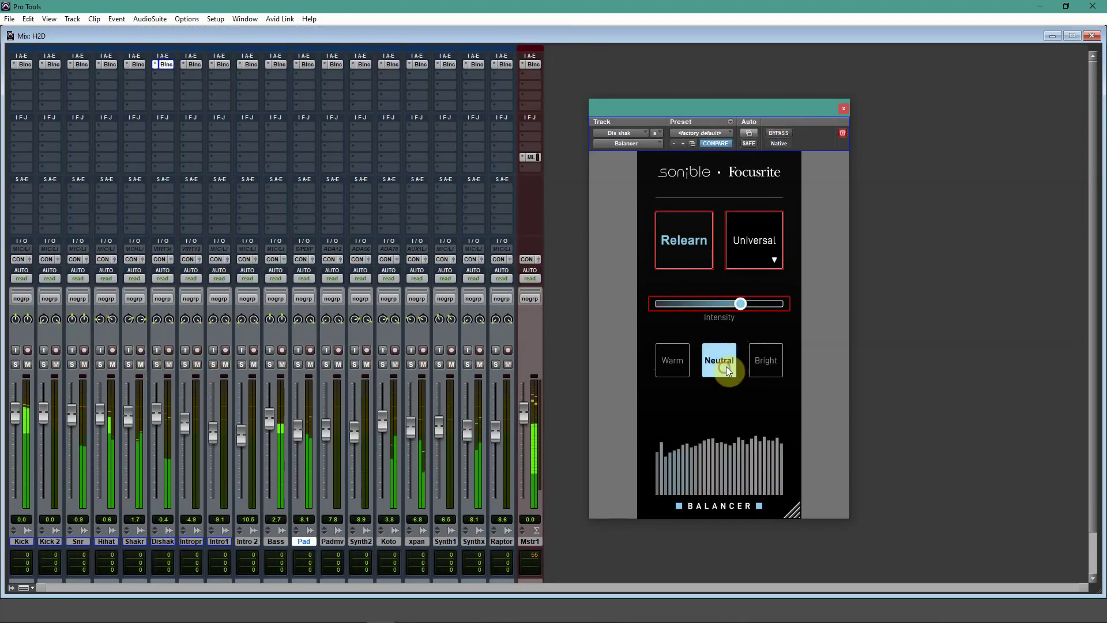
pyautogui.click(769, 358)
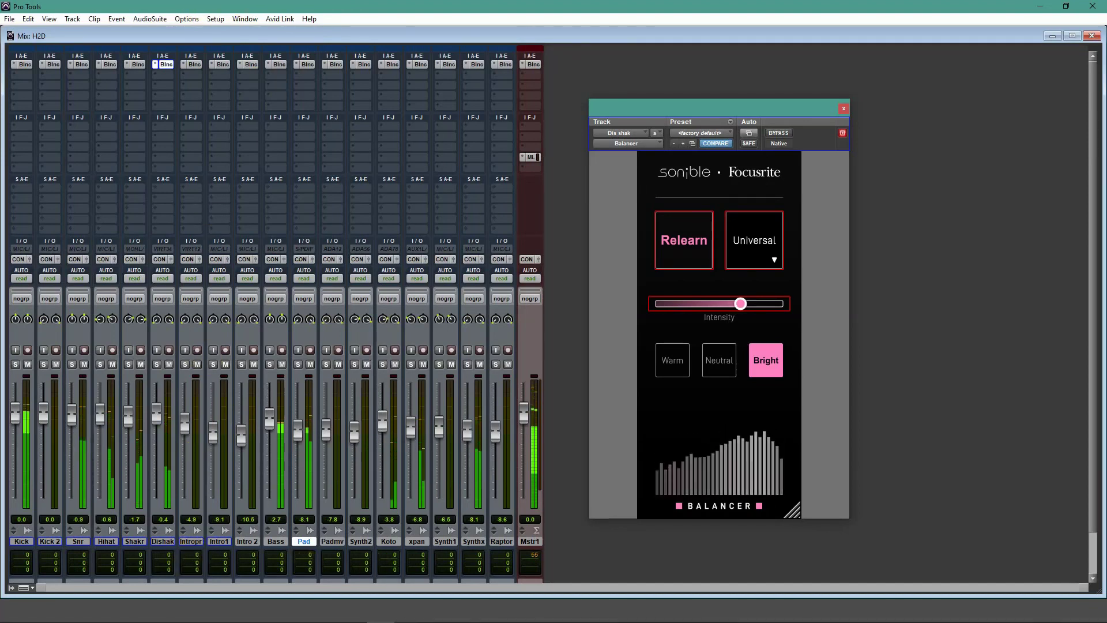
# Step: Open Balancer on the Intro pr track, have it learn with the Universal profile, and solo the track
pyautogui.click(193, 64)
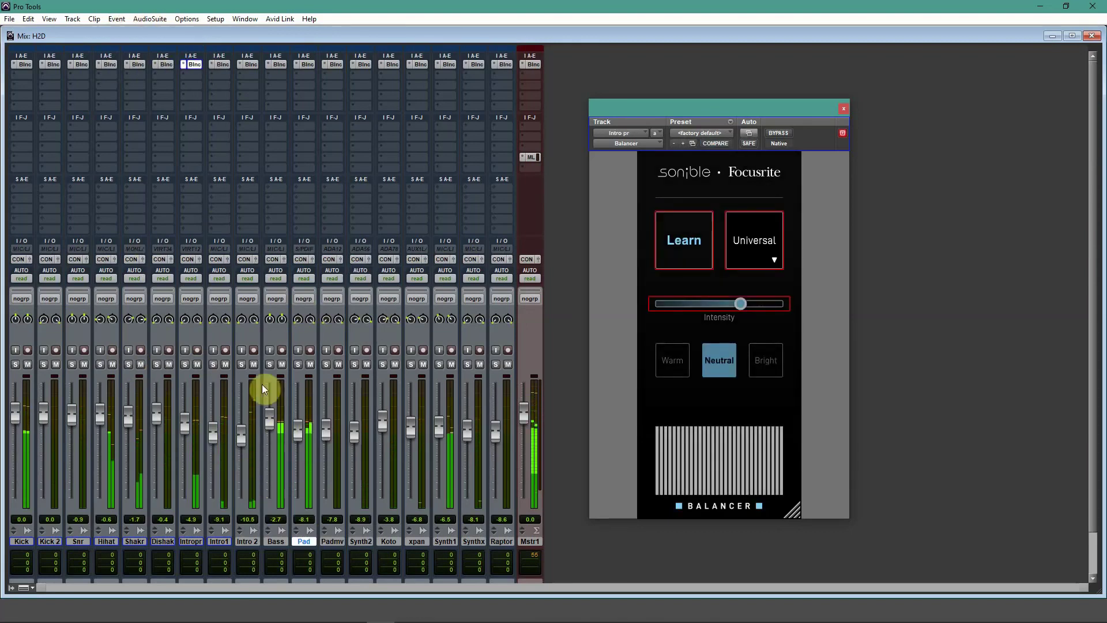
pyautogui.click(673, 252)
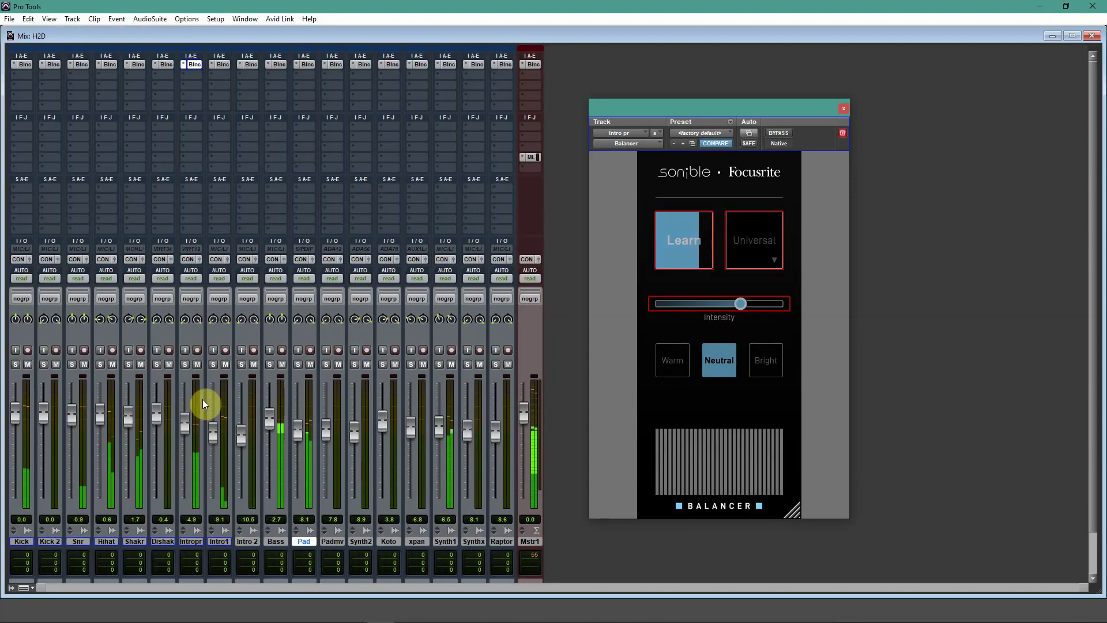
pyautogui.click(185, 364)
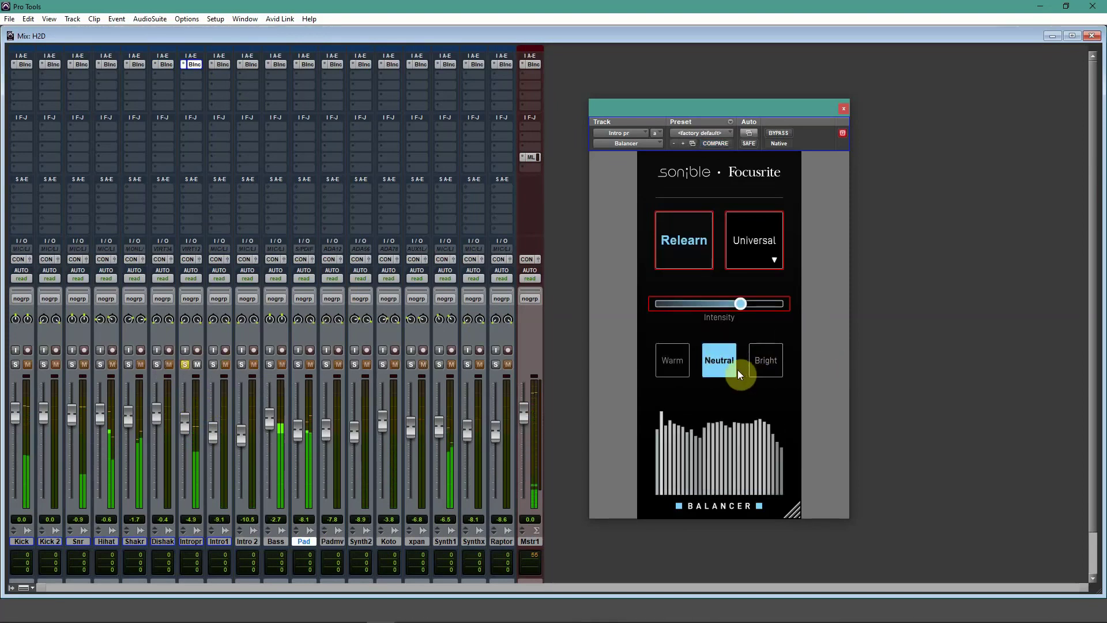
# Step: Compare the Bright, Warm and bypassed sound on Intro pr, keep active Neutral processing, and unsolo the track
pyautogui.click(763, 357)
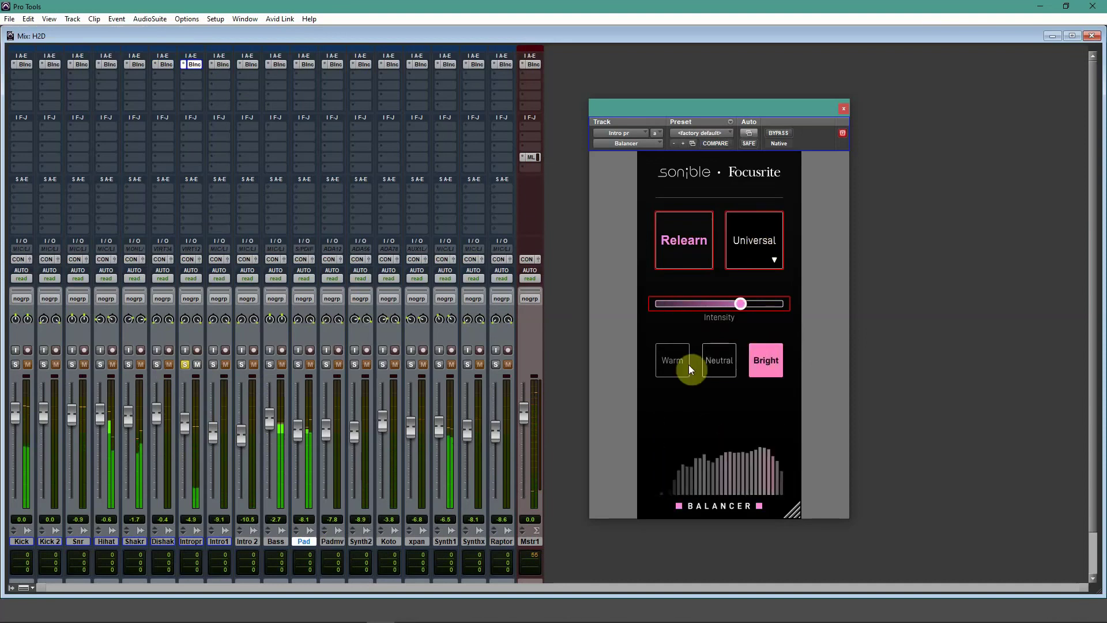
pyautogui.click(687, 364)
pyautogui.click(713, 361)
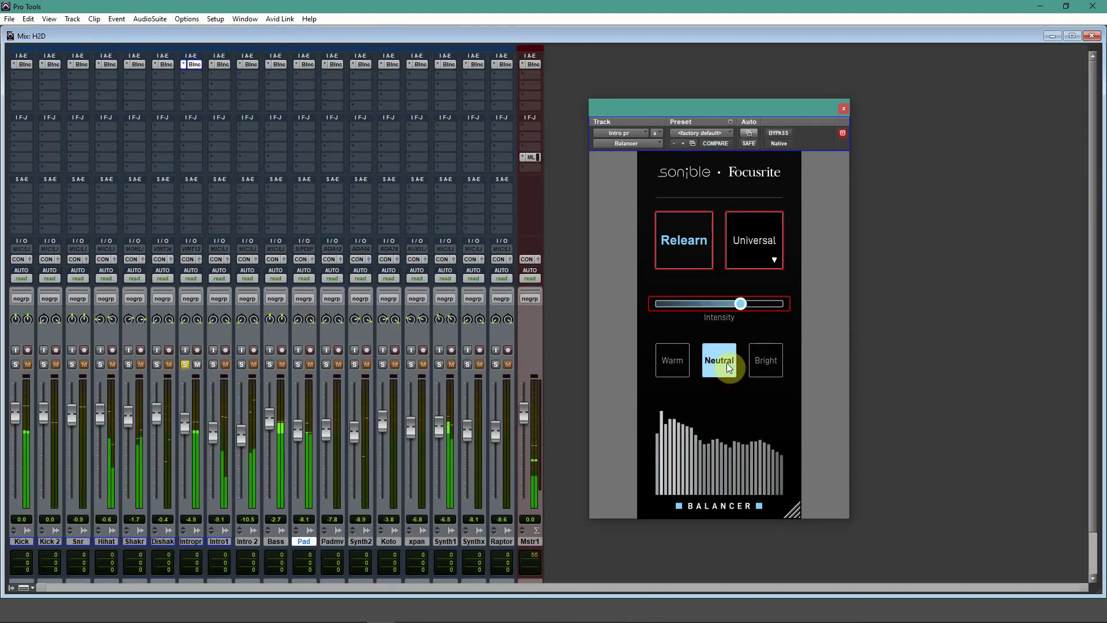
pyautogui.click(778, 133)
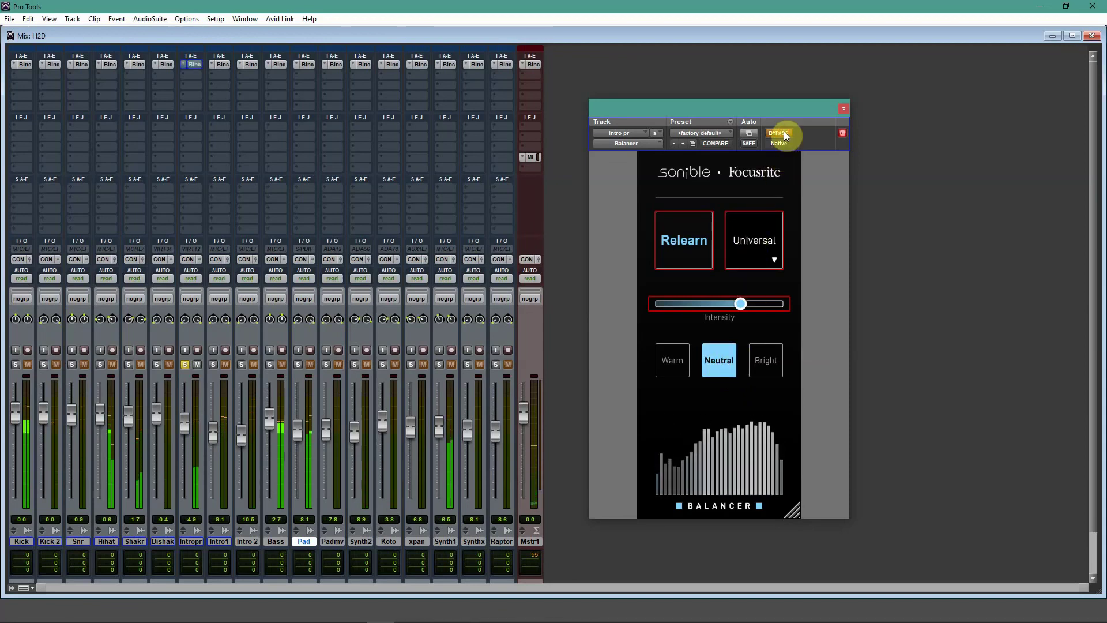
pyautogui.click(182, 364)
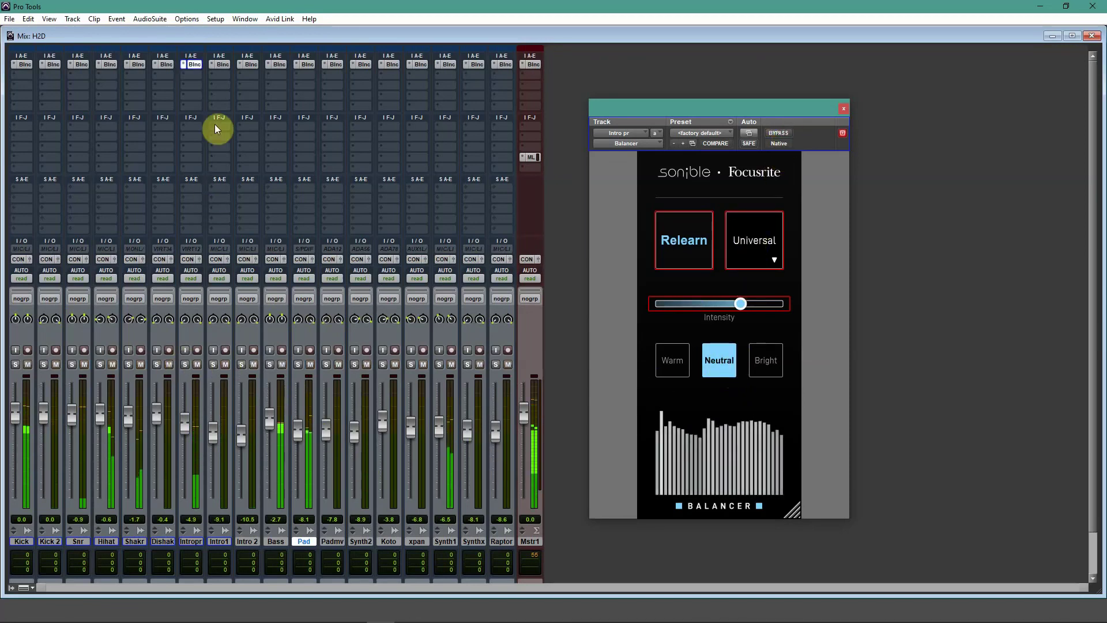
# Step: Open Balancer on the Intro1 track, solo it, and have it learn with the Drums profile
pyautogui.click(221, 64)
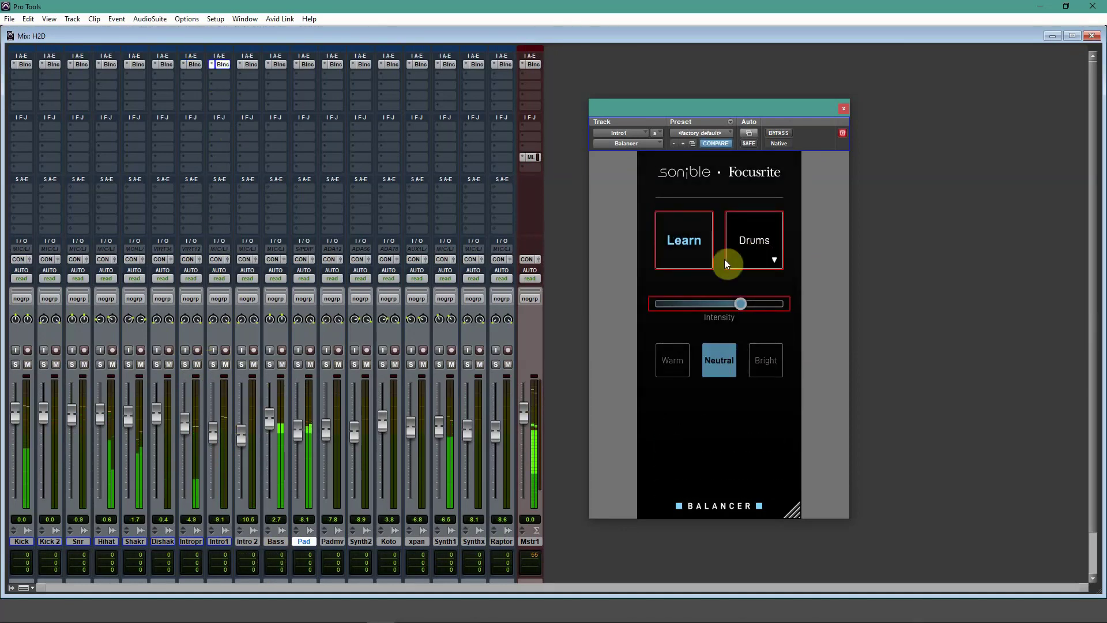
pyautogui.click(214, 364)
pyautogui.click(686, 247)
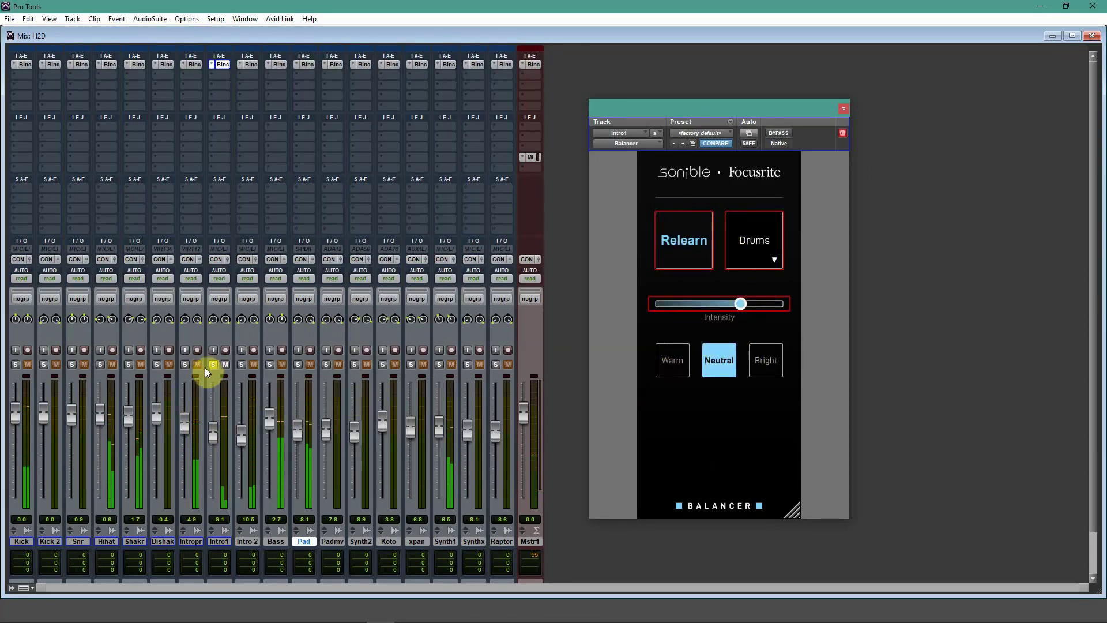
# Step: Compare Warm, Bright, Neutral and bypassed processing on Intro1, soloed and in the full mix, and set the style to Neutral
pyautogui.click(669, 364)
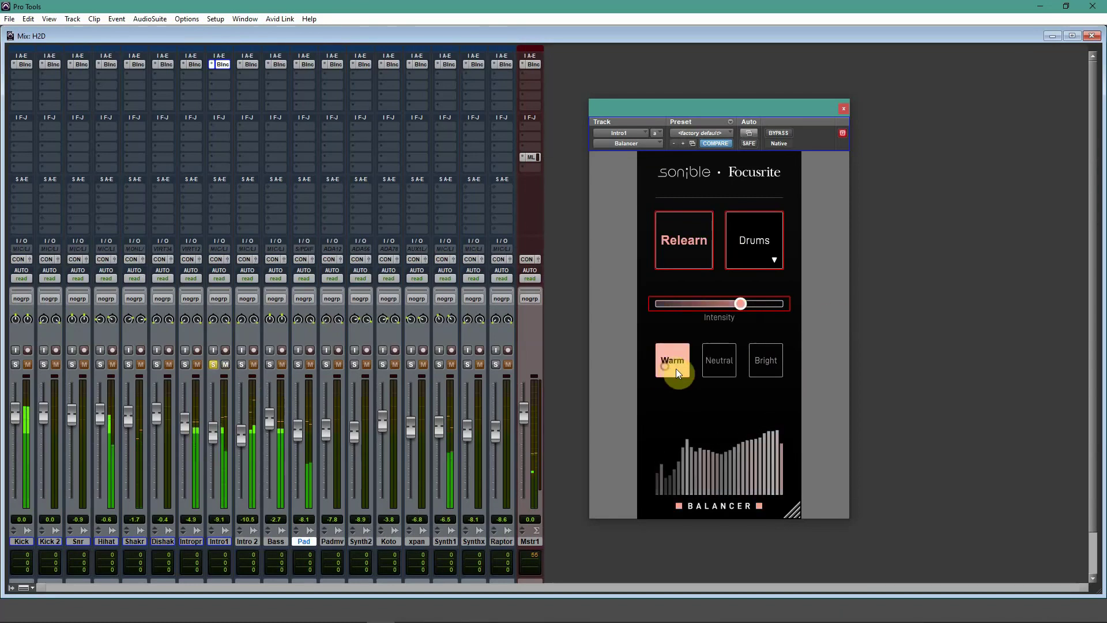
pyautogui.click(771, 362)
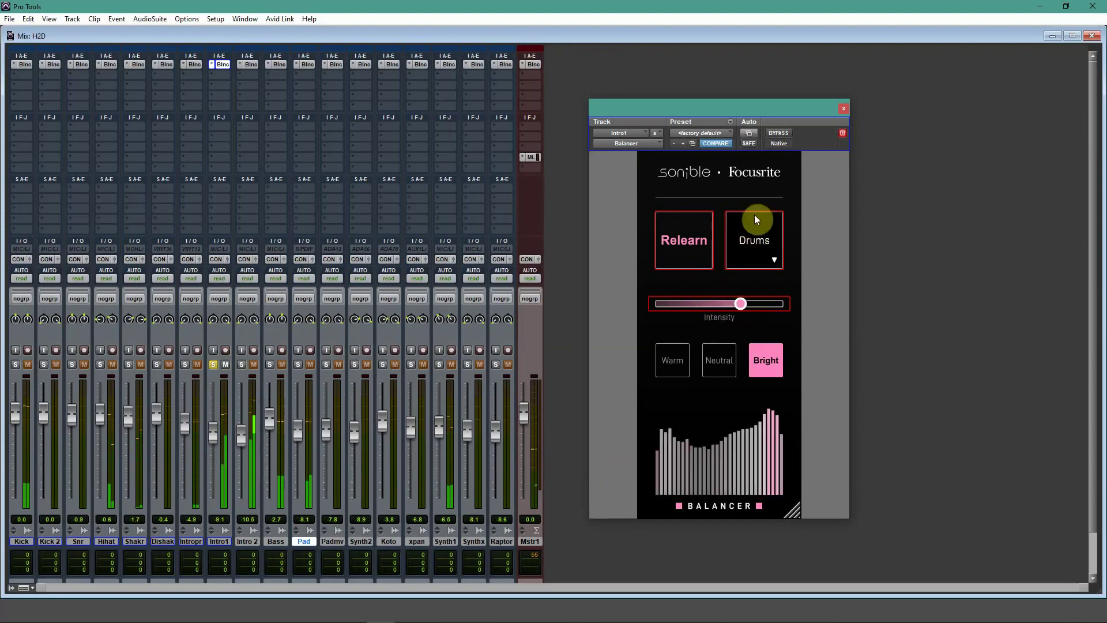
pyautogui.click(672, 359)
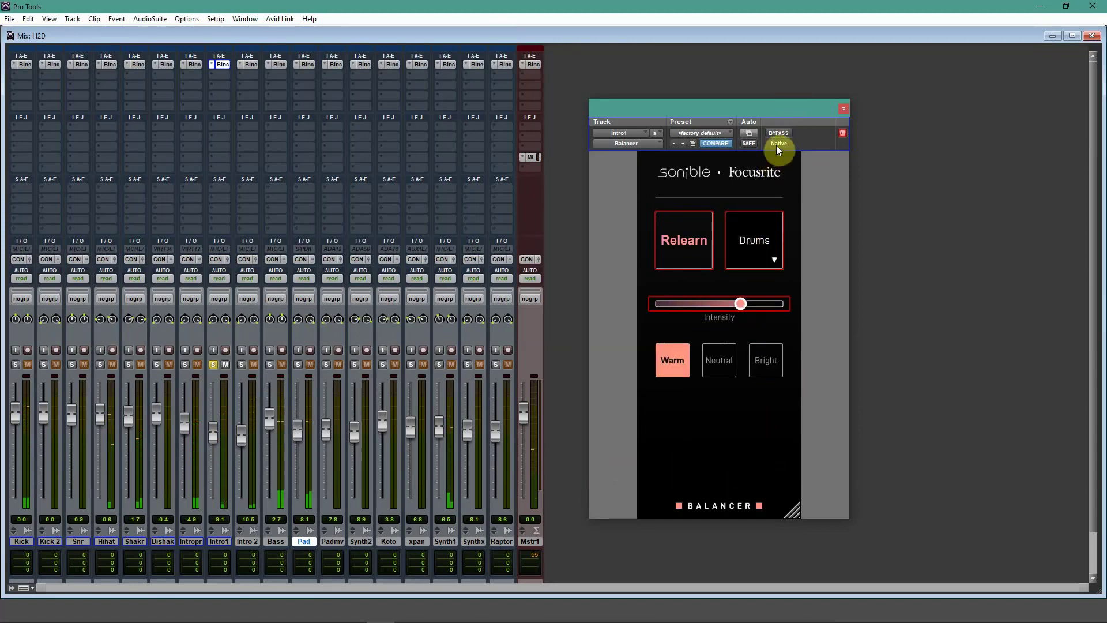
pyautogui.click(787, 132)
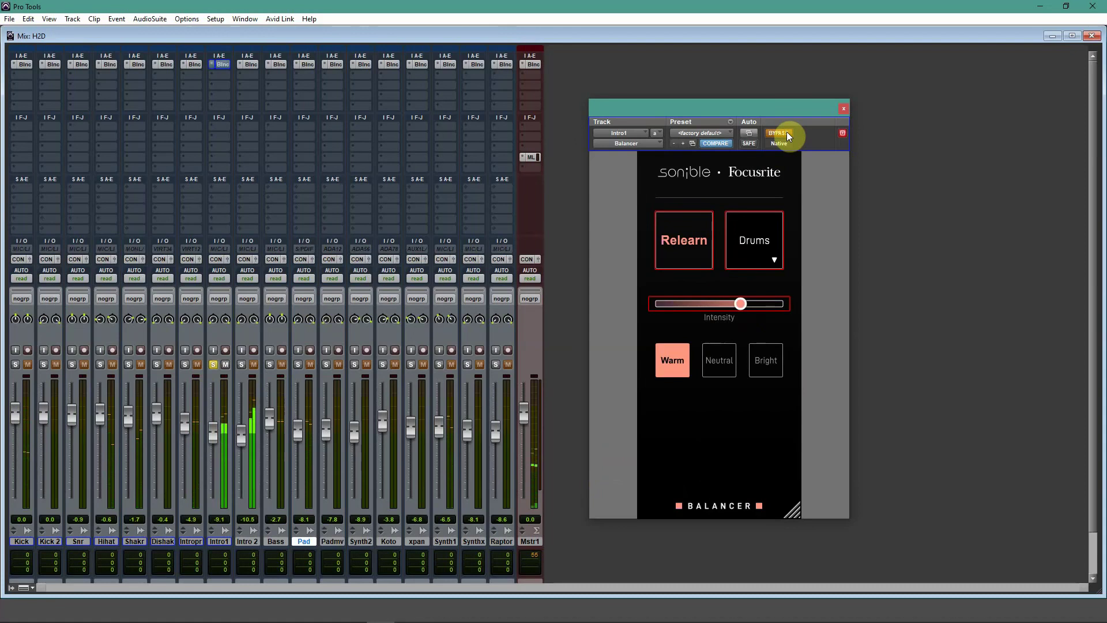
pyautogui.click(213, 366)
pyautogui.click(715, 368)
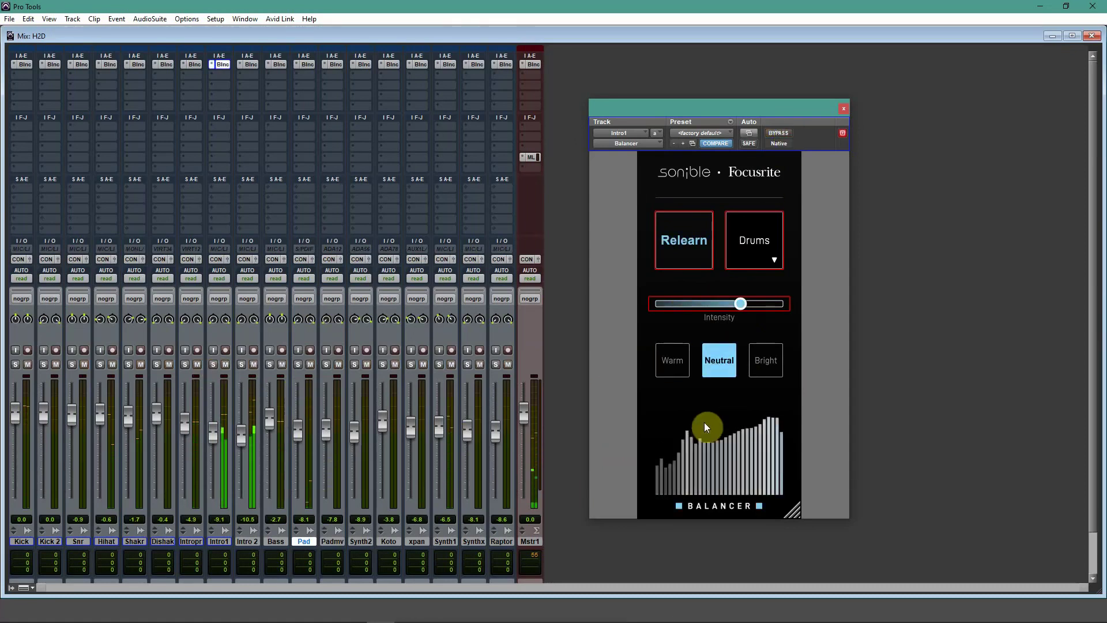
pyautogui.click(680, 366)
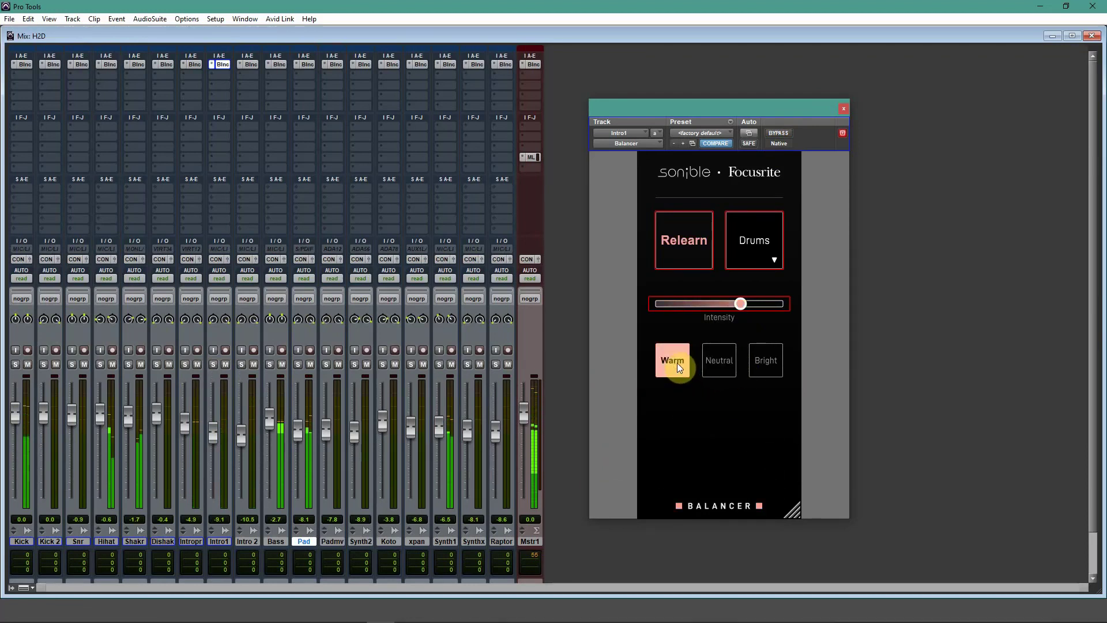
pyautogui.click(715, 361)
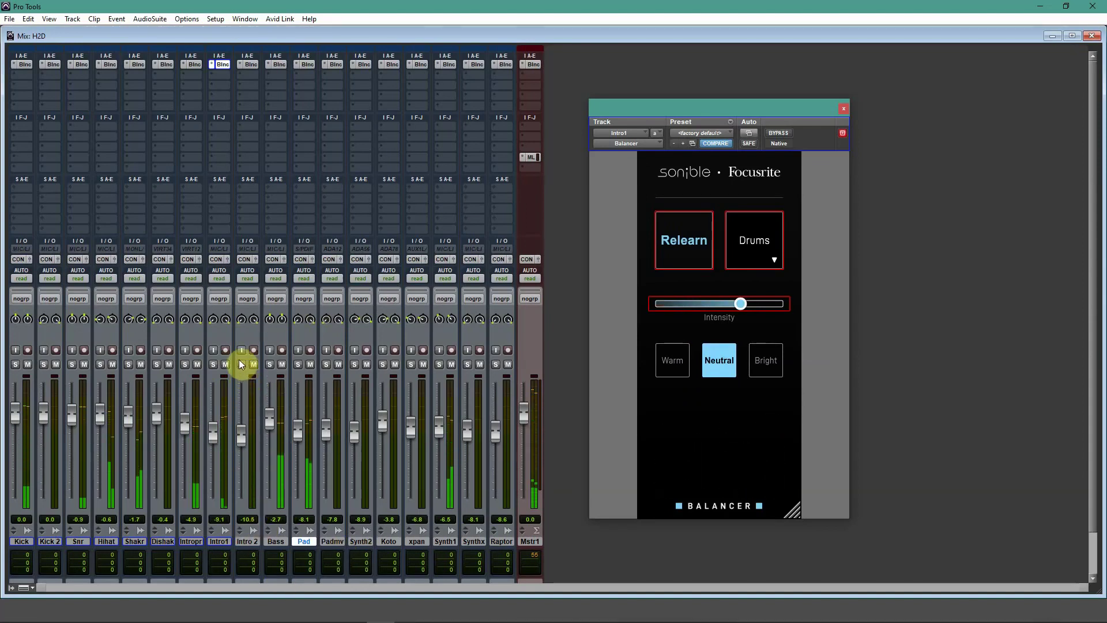
# Step: Open Balancer on the Intro 2 track, solo it, and have it learn with the Universal profile
pyautogui.click(249, 64)
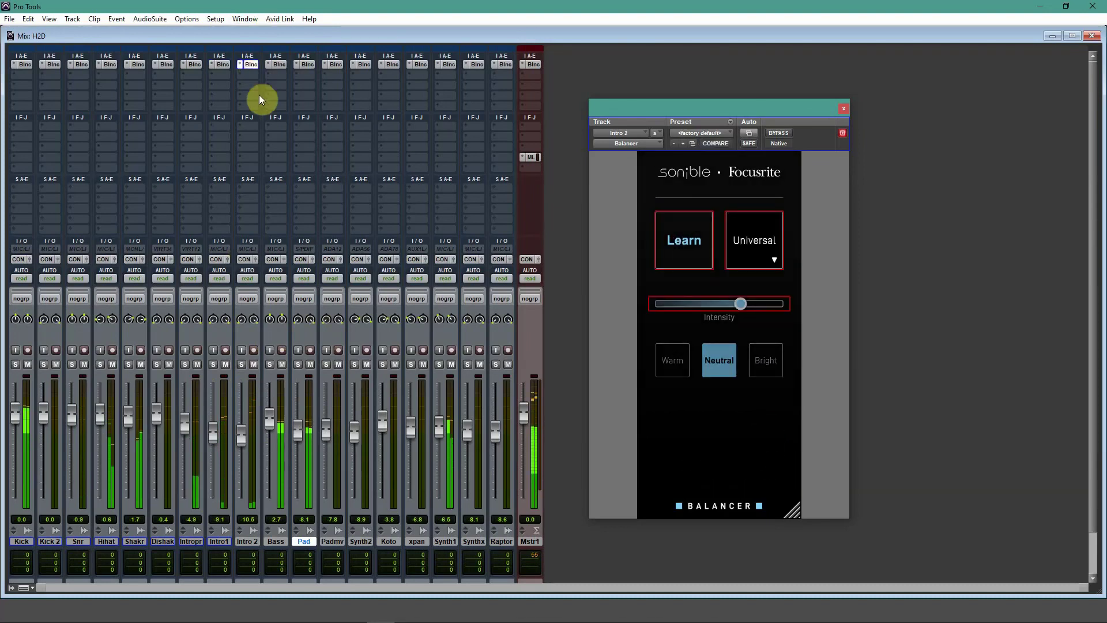
pyautogui.click(242, 365)
pyautogui.click(689, 253)
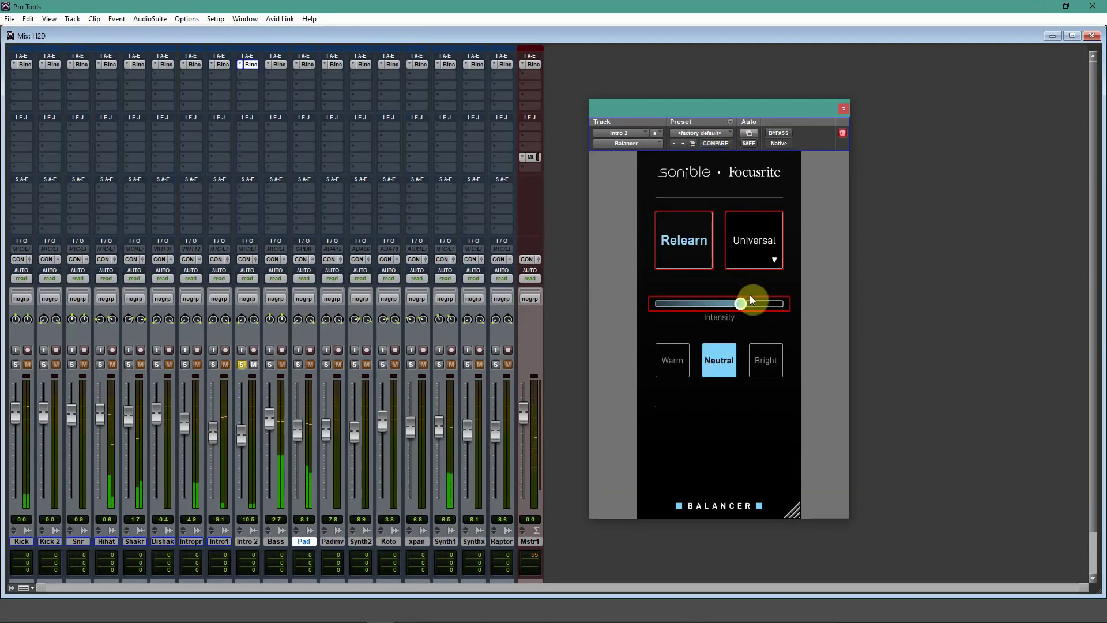
# Step: Compare the Bright, Warm, Neutral and bypassed sound on soloed Intro 2, unsolo the track, and set the style to Bright
pyautogui.click(766, 361)
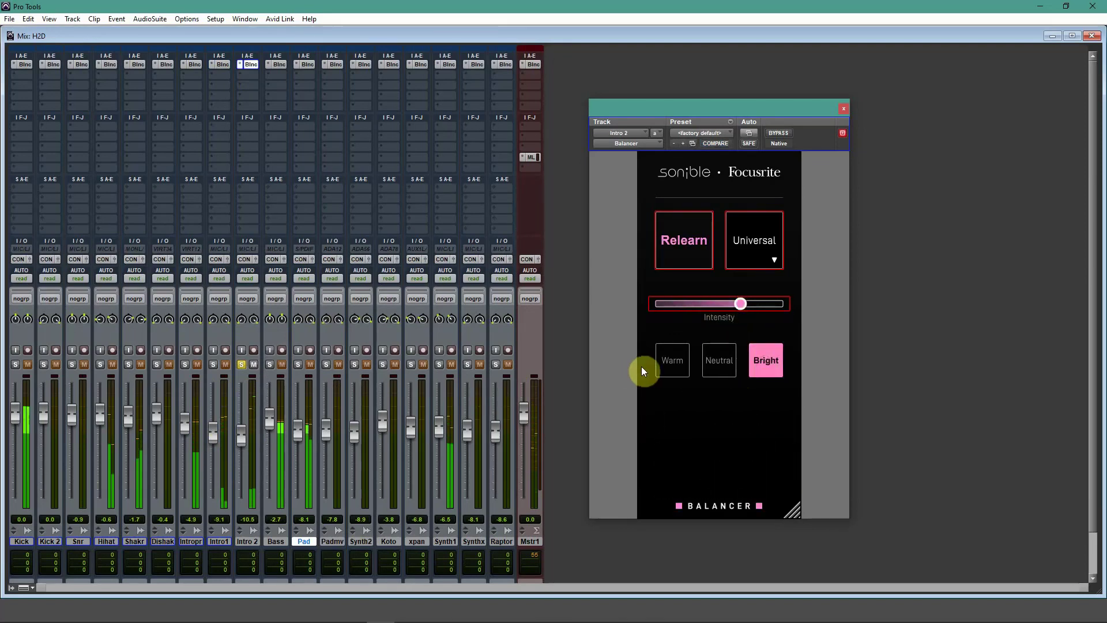
pyautogui.click(668, 371)
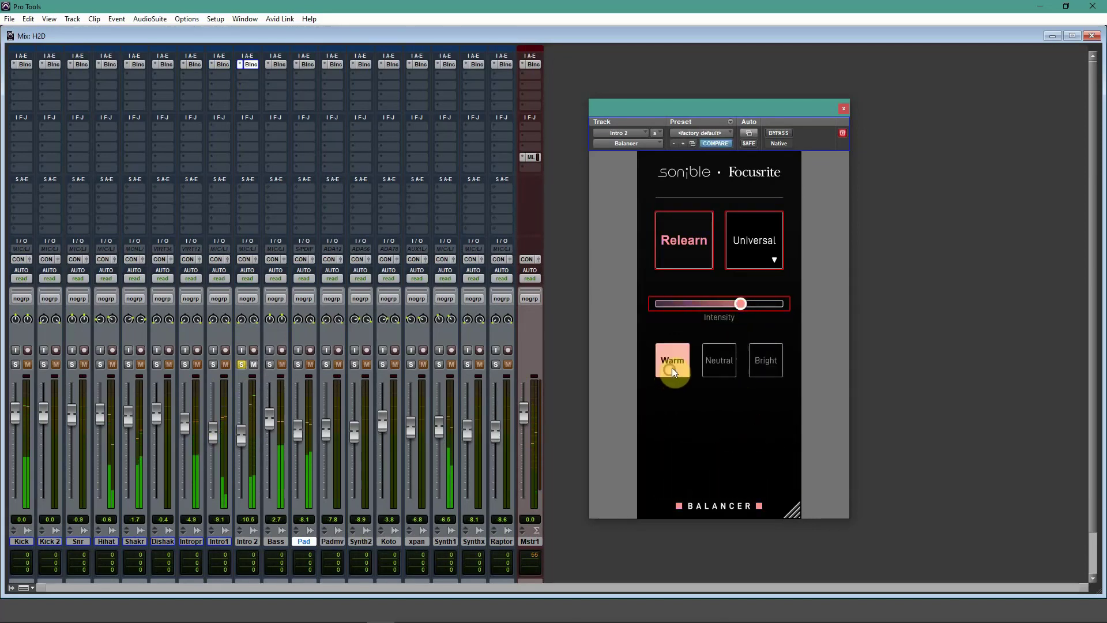
pyautogui.click(757, 369)
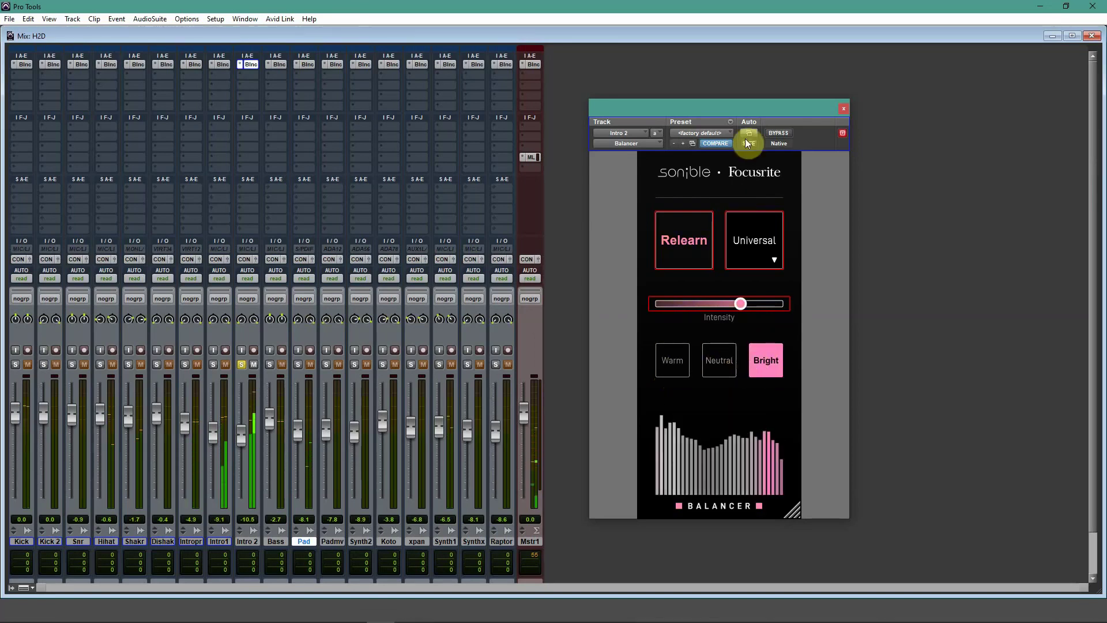
pyautogui.click(779, 134)
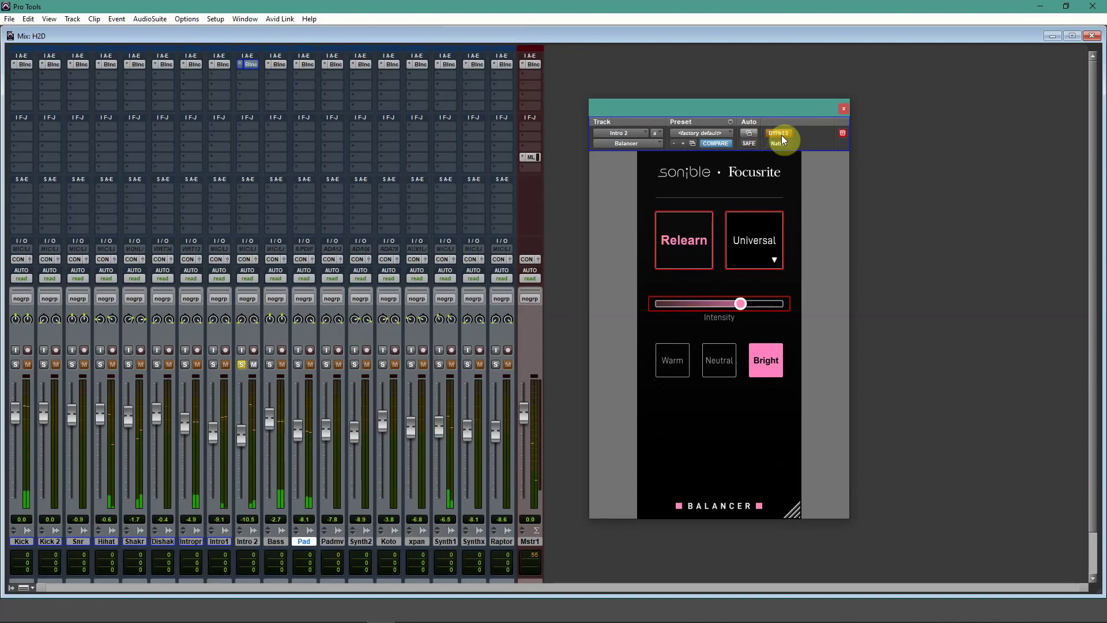
pyautogui.click(781, 135)
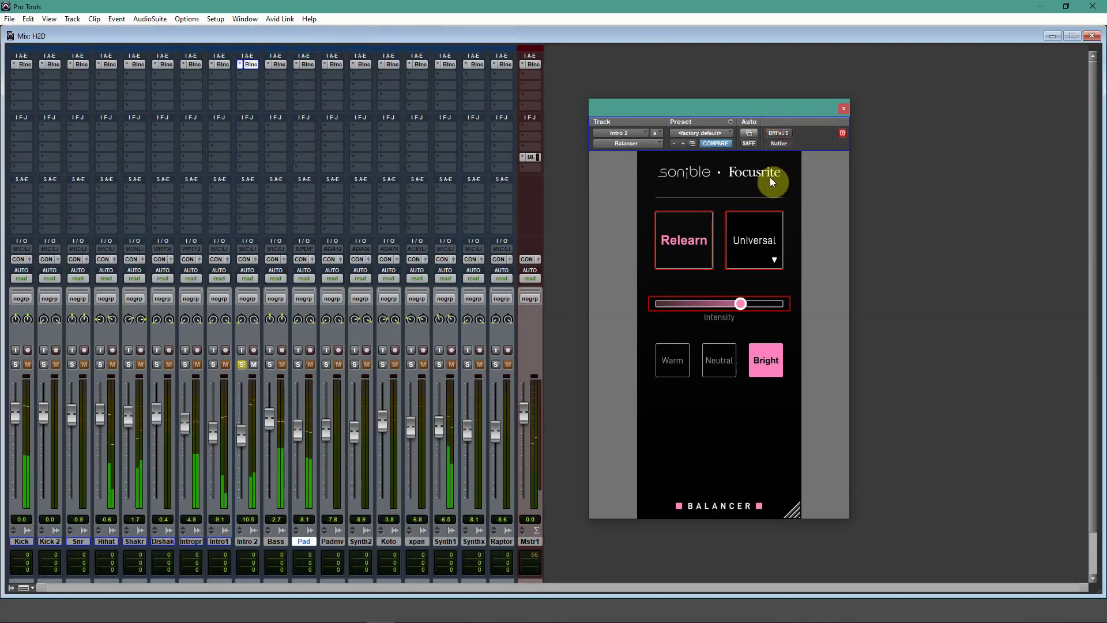
pyautogui.click(715, 361)
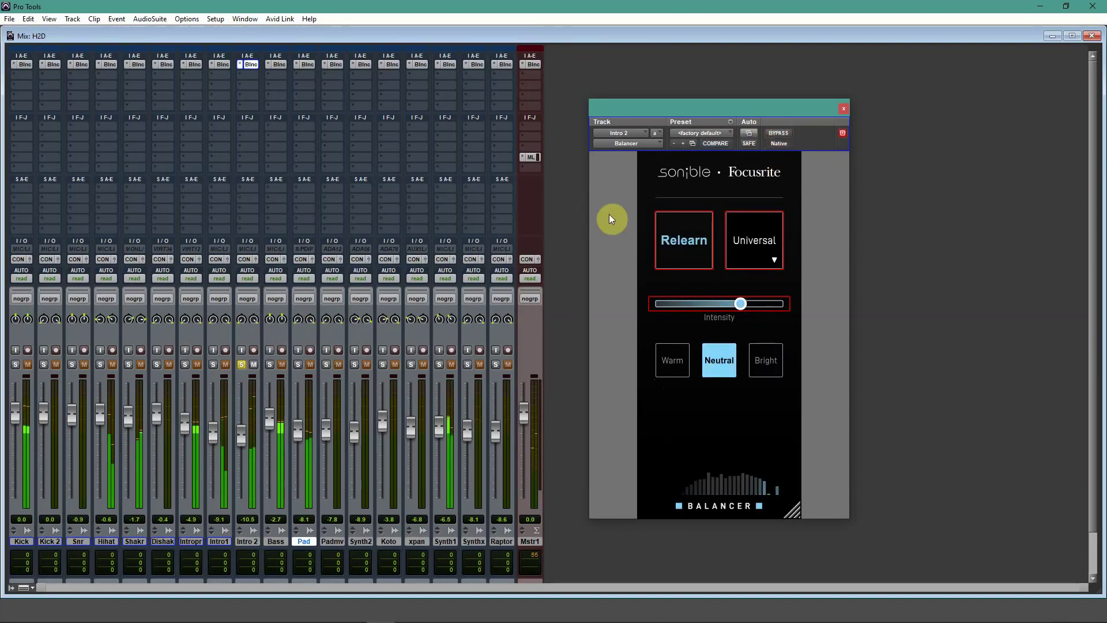
pyautogui.click(243, 364)
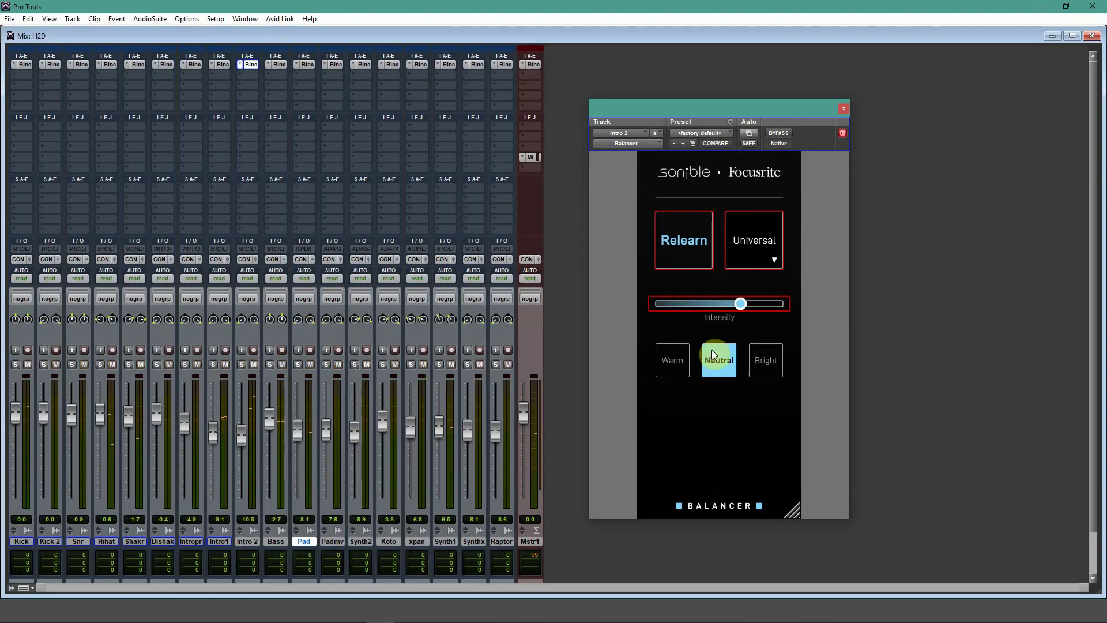
pyautogui.click(763, 358)
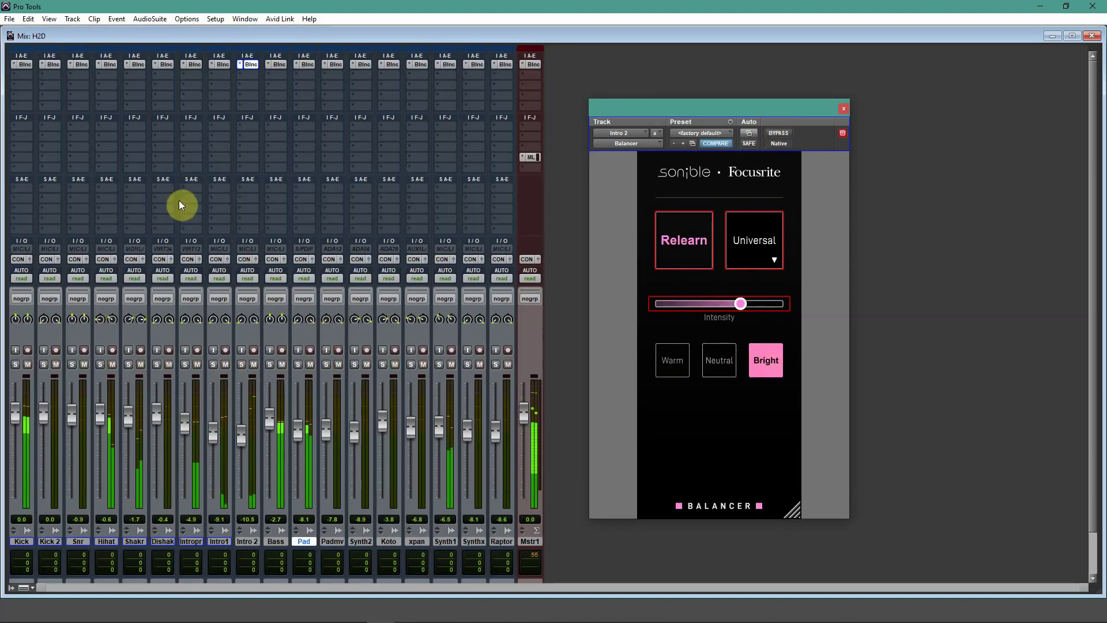
# Step: Open Balancer on the Bass track, have it learn with the Bass profile, and keep the track soloed
pyautogui.click(280, 65)
pyautogui.click(269, 365)
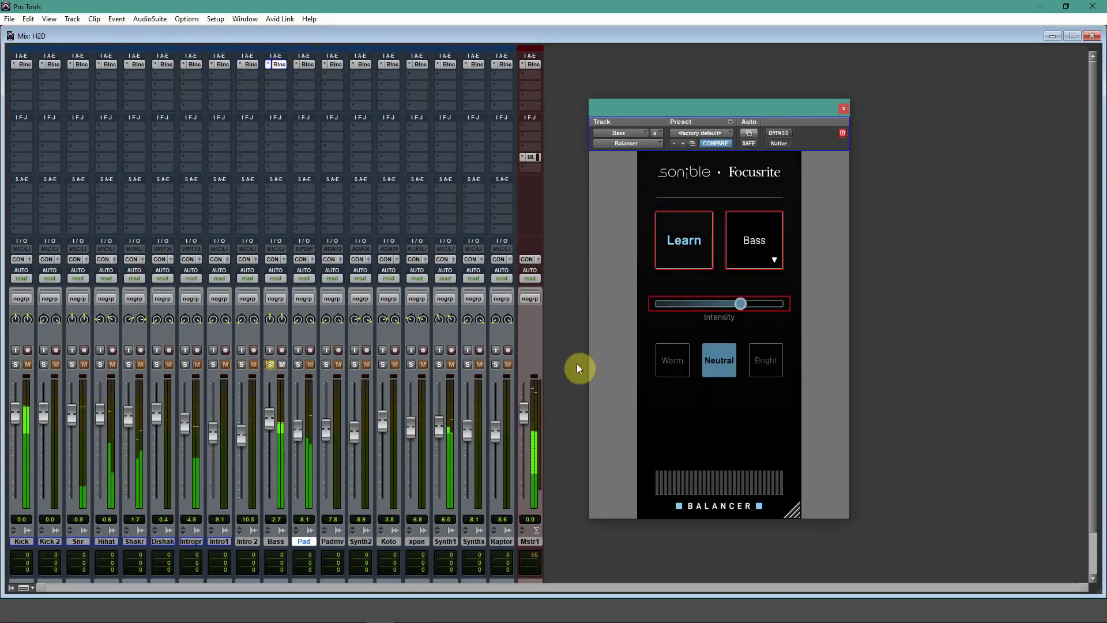
pyautogui.click(657, 249)
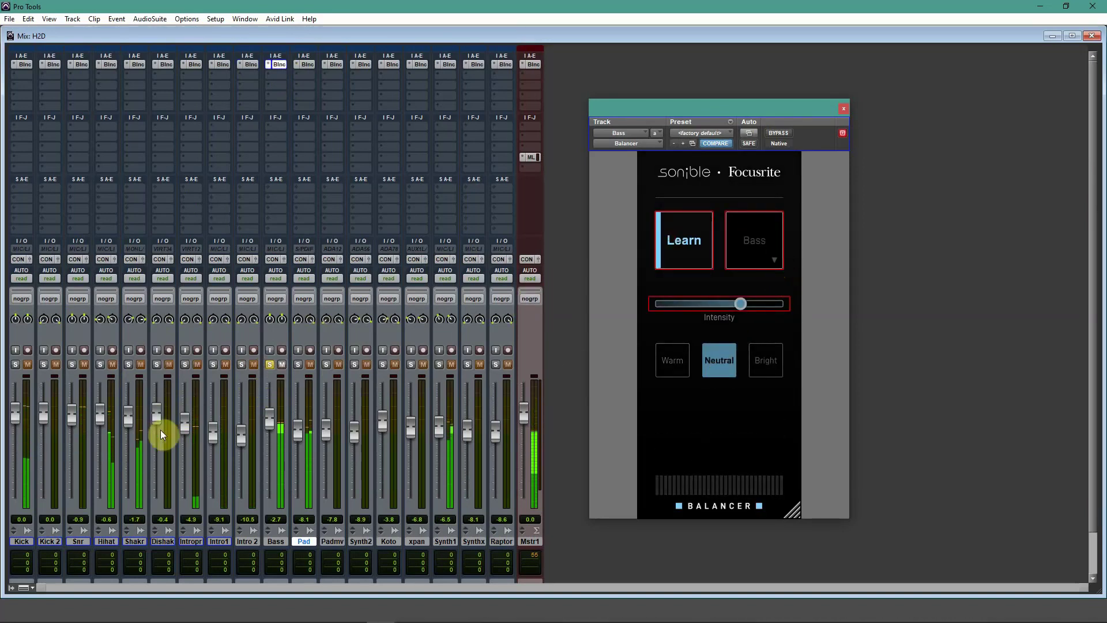
pyautogui.click(269, 361)
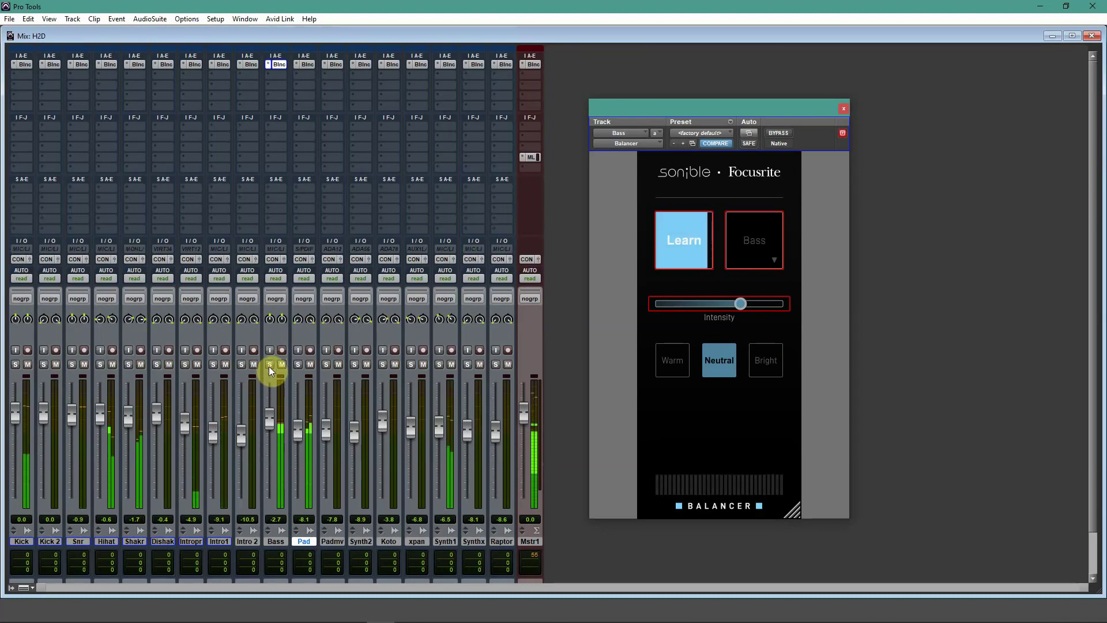
pyautogui.click(269, 365)
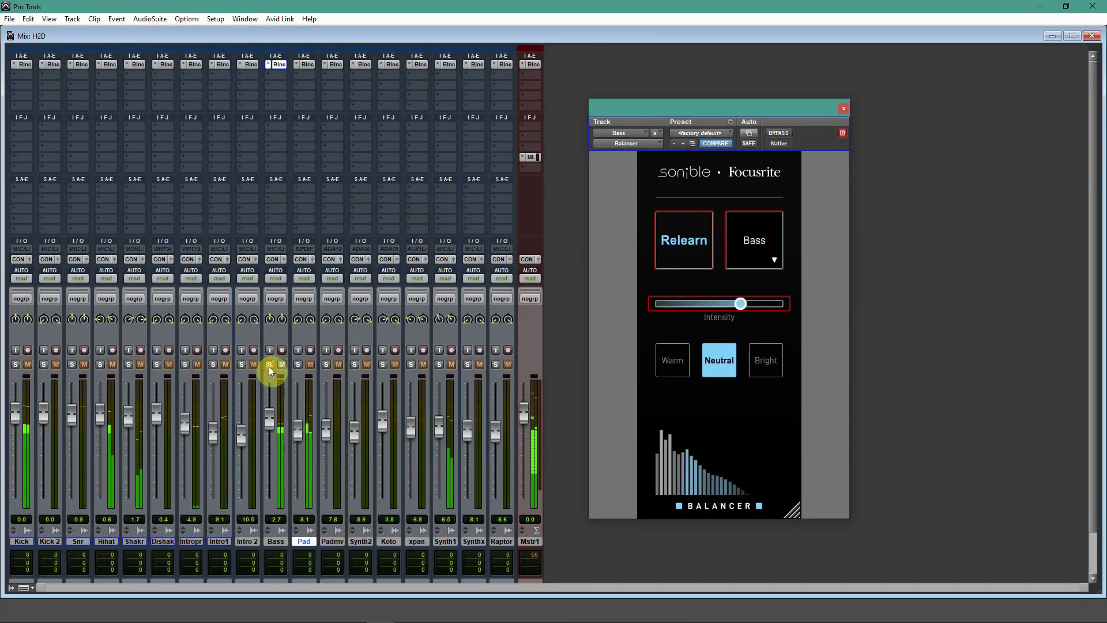
# Step: Compare the Warm, Bright, Neutral and bypassed sound on the soloed Bass track
pyautogui.click(669, 366)
pyautogui.click(771, 367)
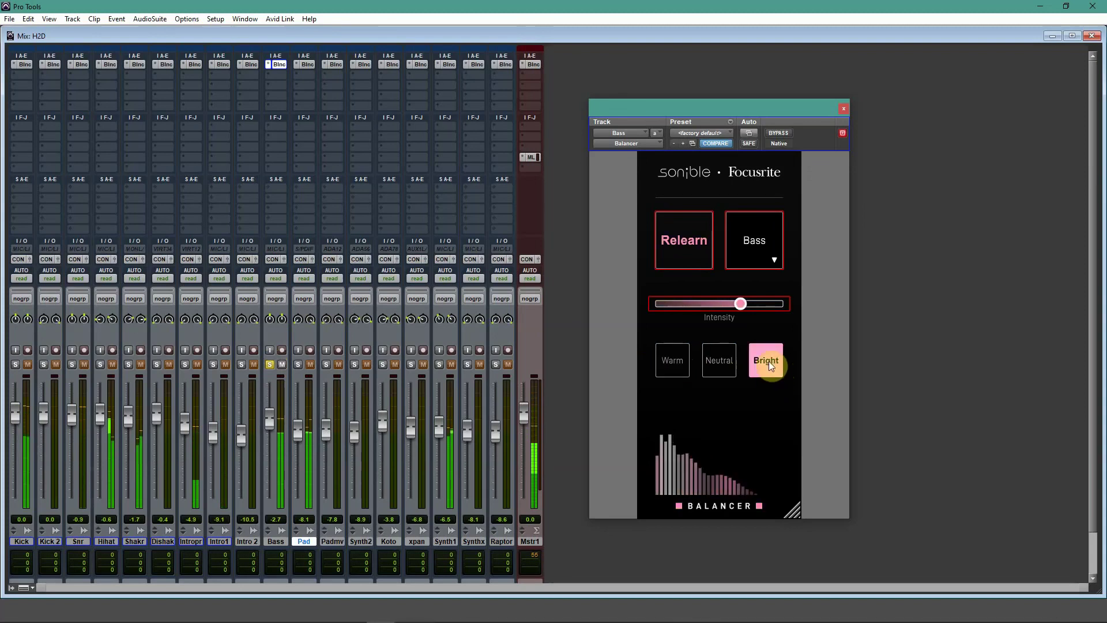
pyautogui.click(720, 368)
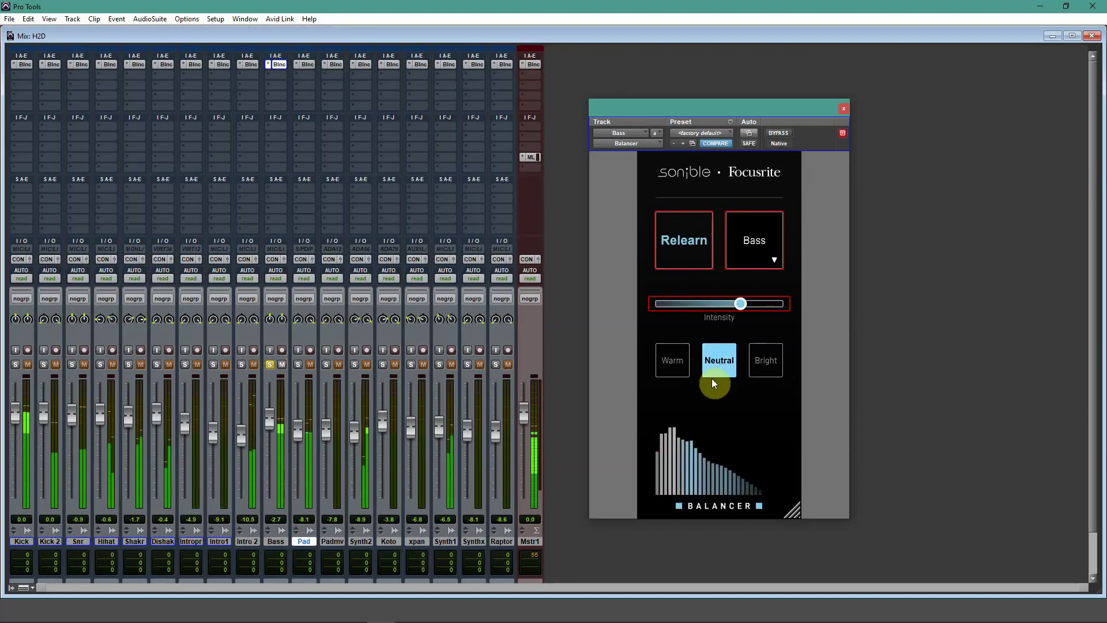
pyautogui.click(777, 132)
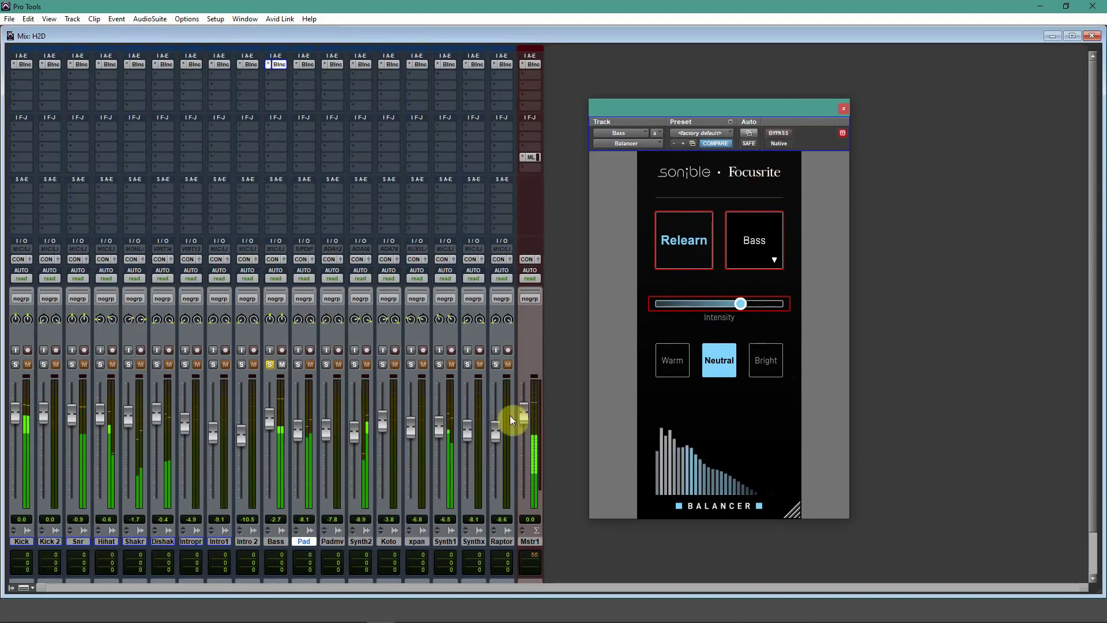
# Step: Unsolo the Bass track and set its Balancer to Warm with slightly higher intensity
pyautogui.click(270, 364)
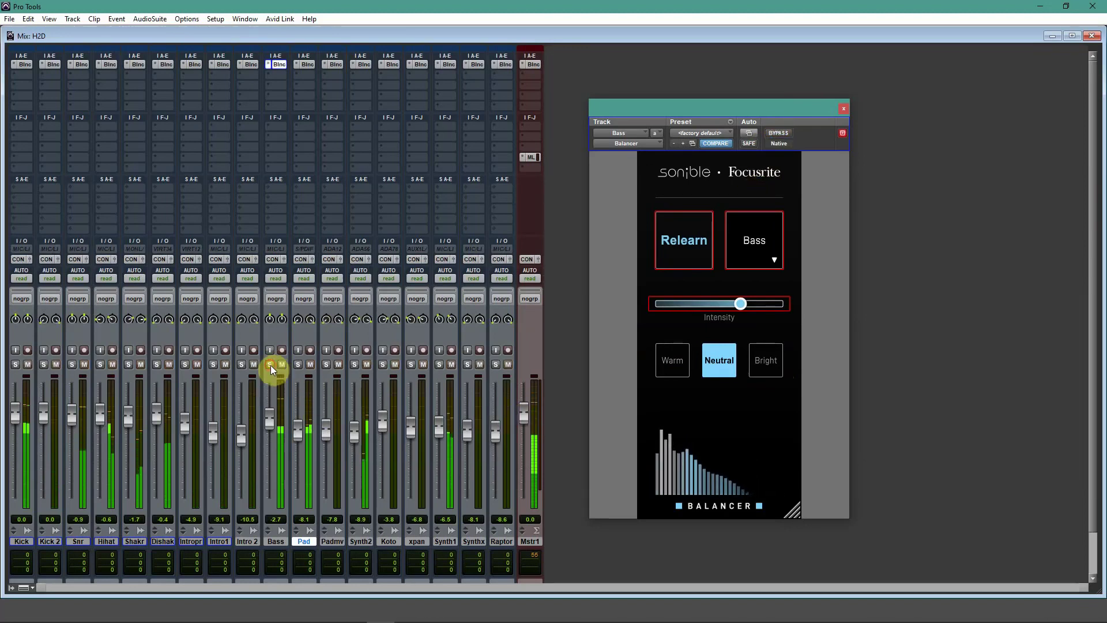
pyautogui.click(669, 363)
pyautogui.moveTo(740, 302)
pyautogui.mouseDown()
pyautogui.moveTo(714, 307)
pyautogui.moveTo(743, 305)
pyautogui.mouseUp()
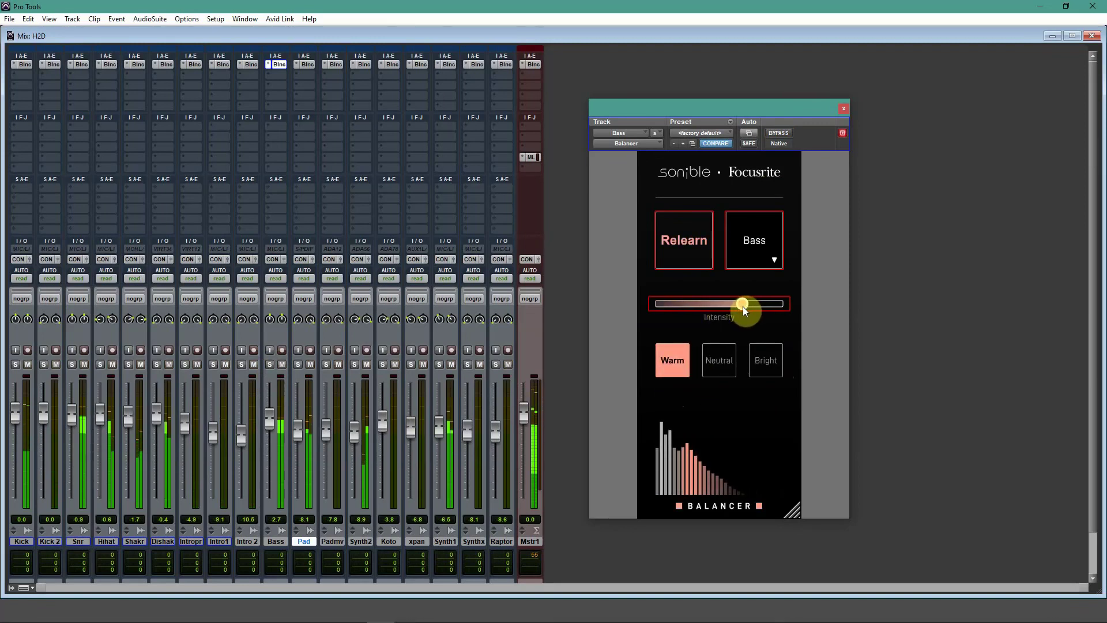
# Step: Open Balancer on the Pad track, solo it, and have it learn with the Keys profile
pyautogui.click(307, 64)
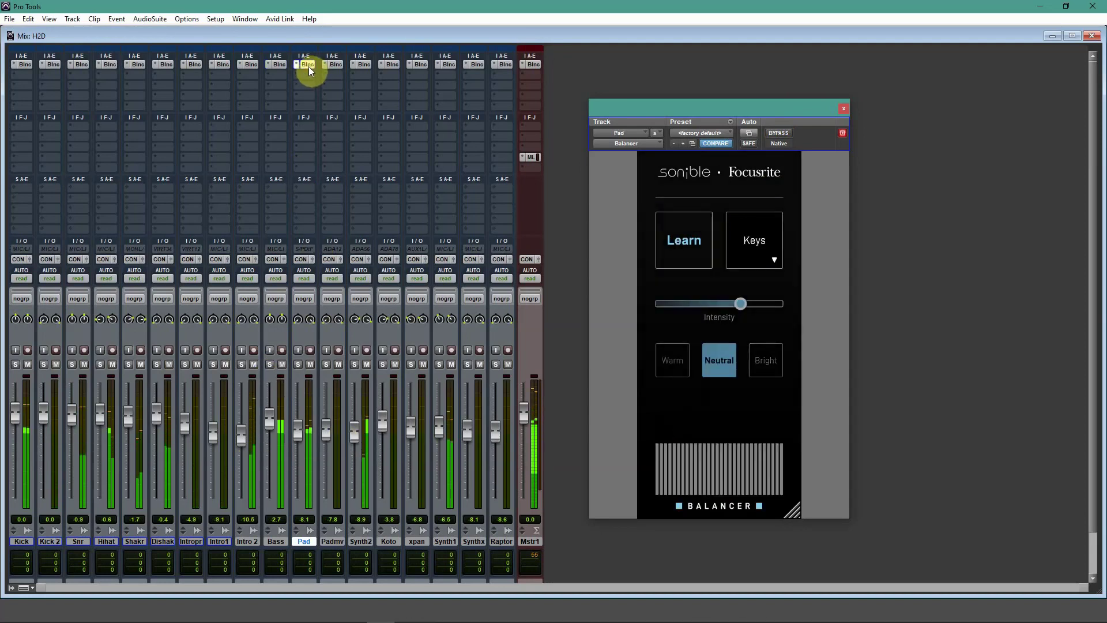
pyautogui.click(298, 364)
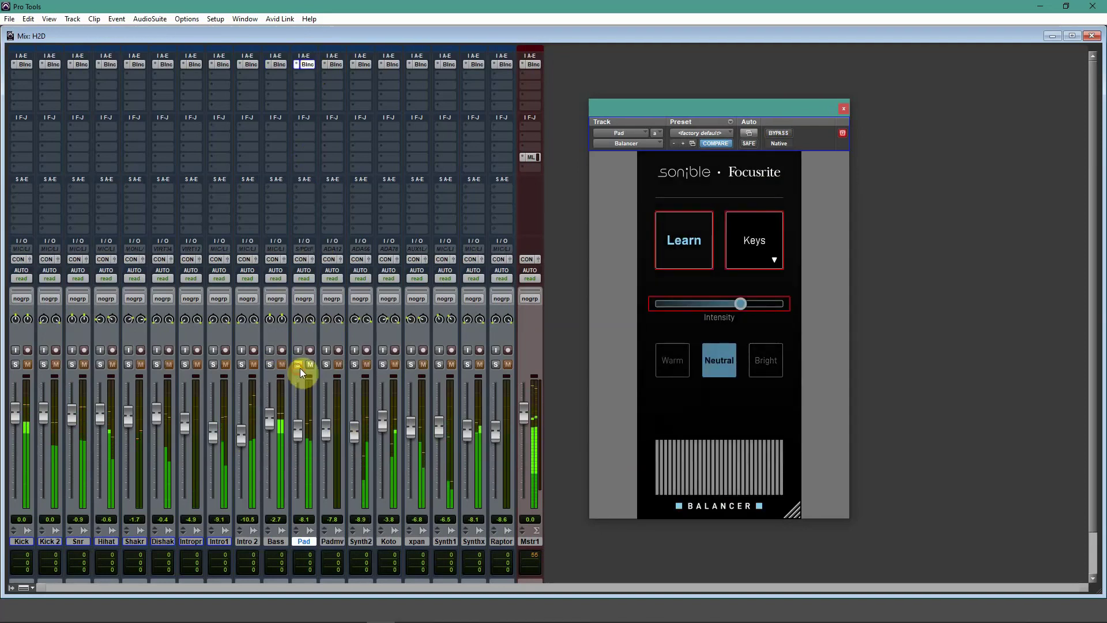
pyautogui.click(694, 252)
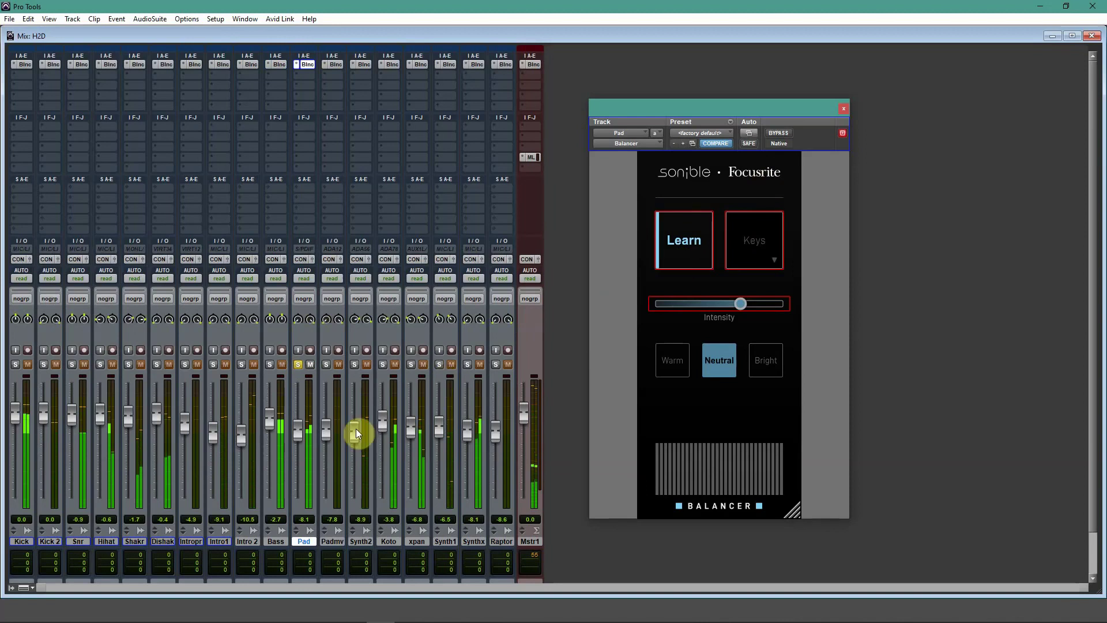
pyautogui.click(298, 365)
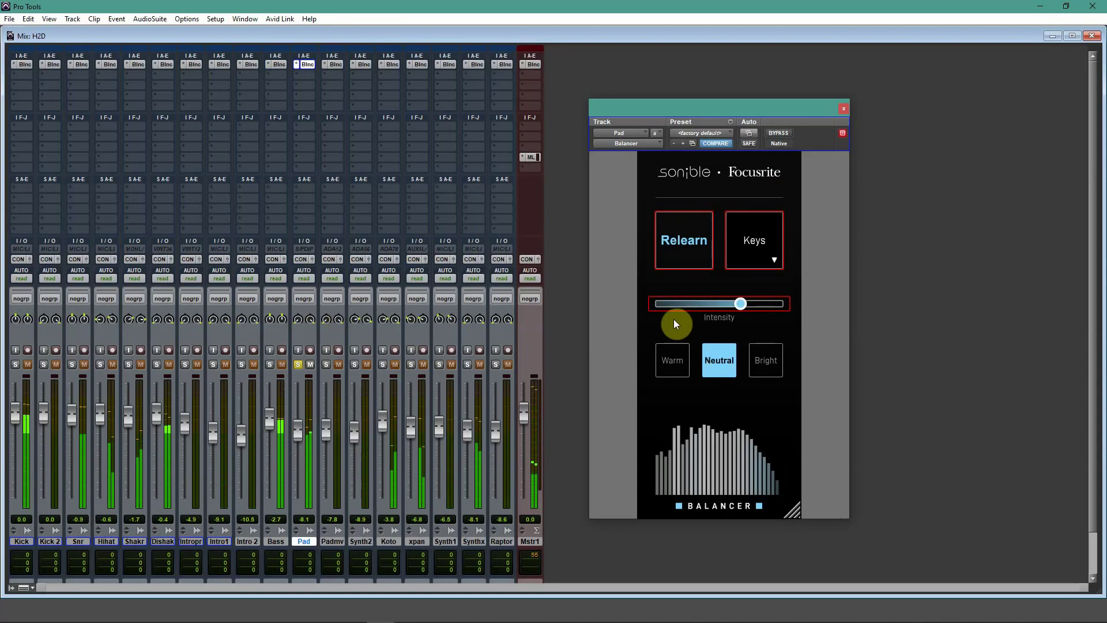
# Step: Compare the Bright, Warm, Neutral and bypassed sound on soloed Pad, unsolo the track, and set the style to Bright
pyautogui.click(766, 370)
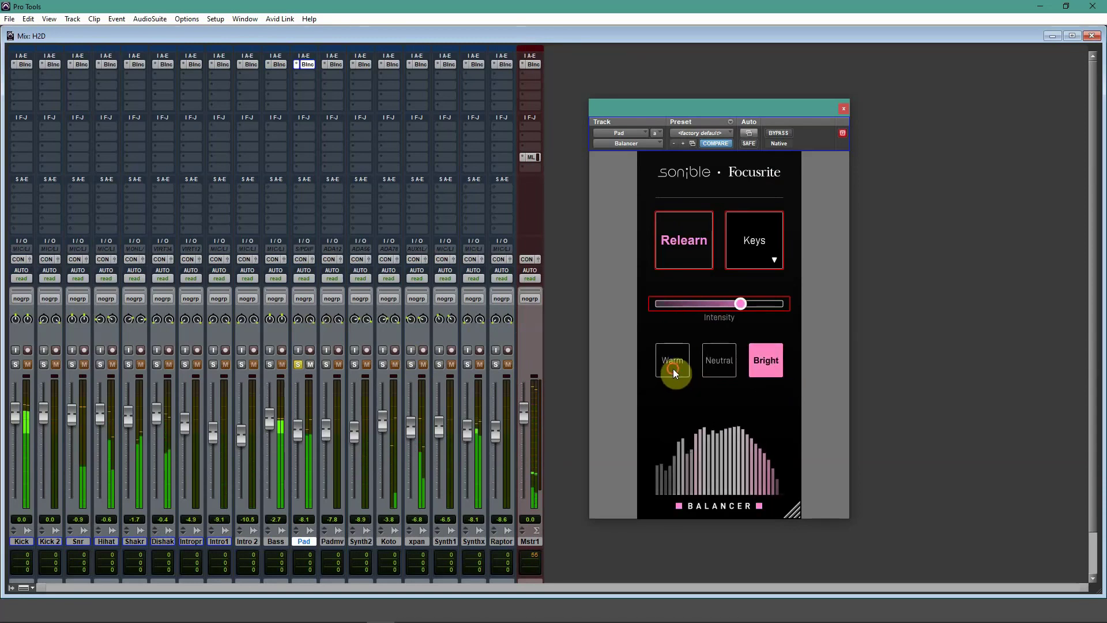
pyautogui.click(674, 370)
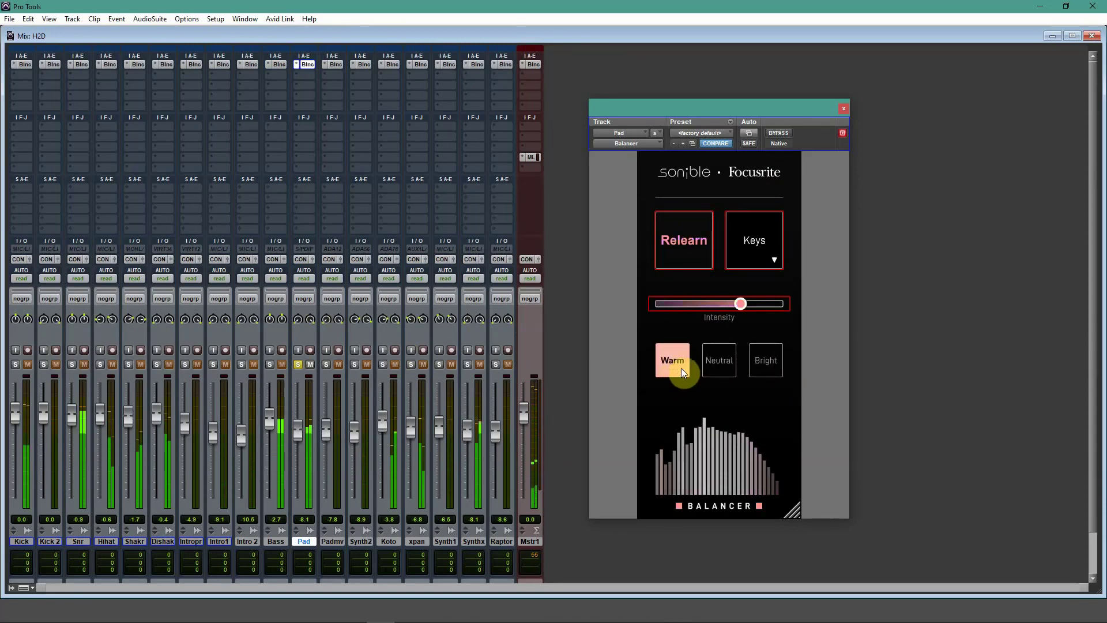
pyautogui.click(718, 361)
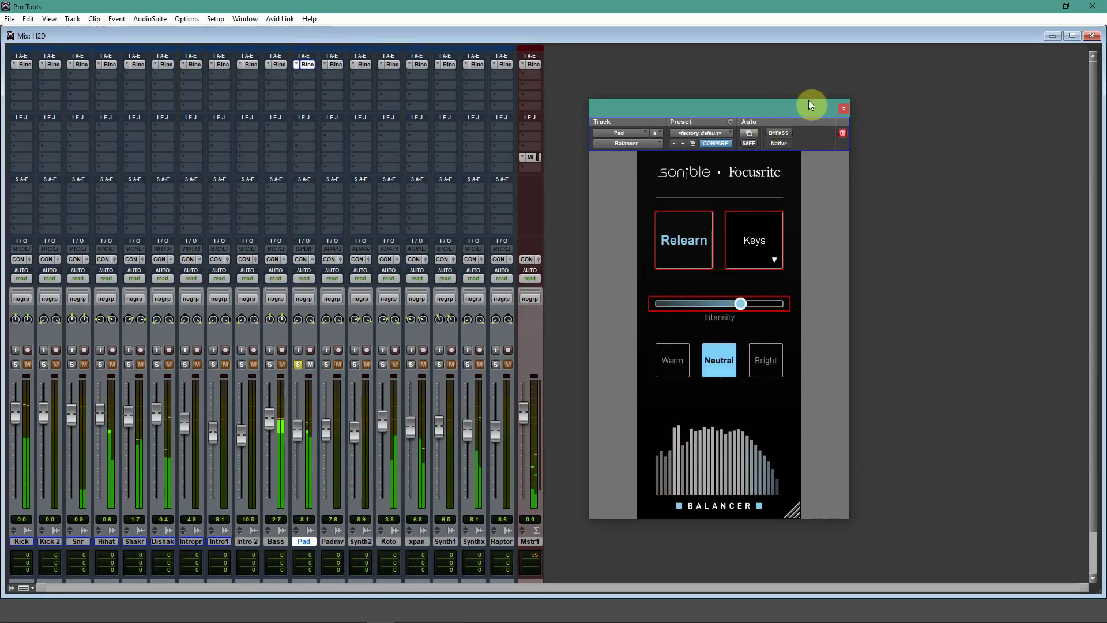
pyautogui.click(784, 133)
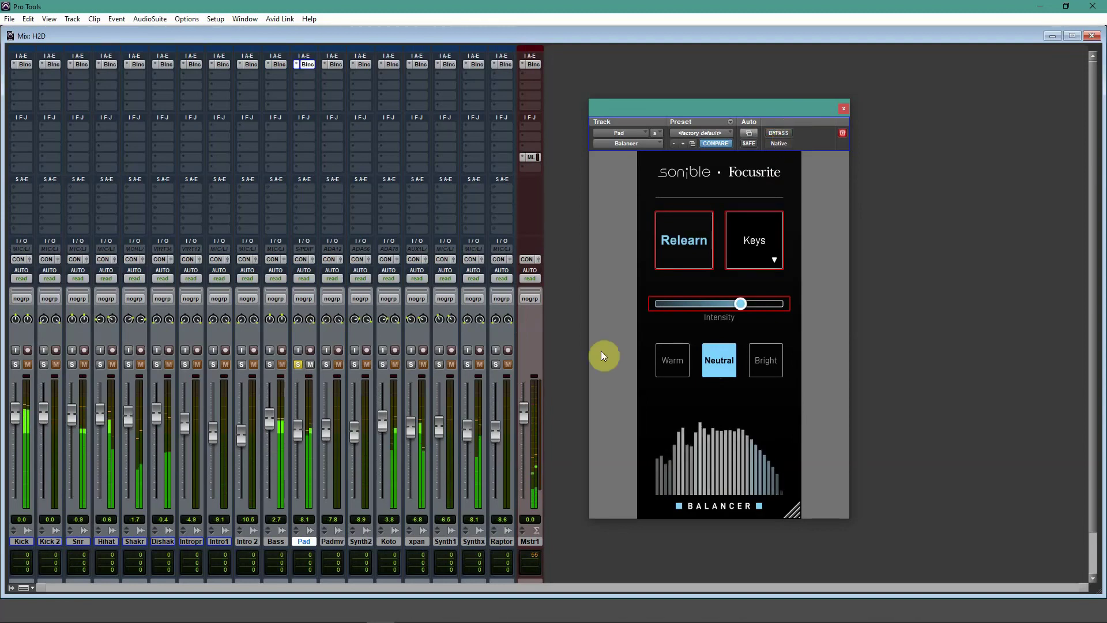
pyautogui.click(298, 365)
pyautogui.click(771, 363)
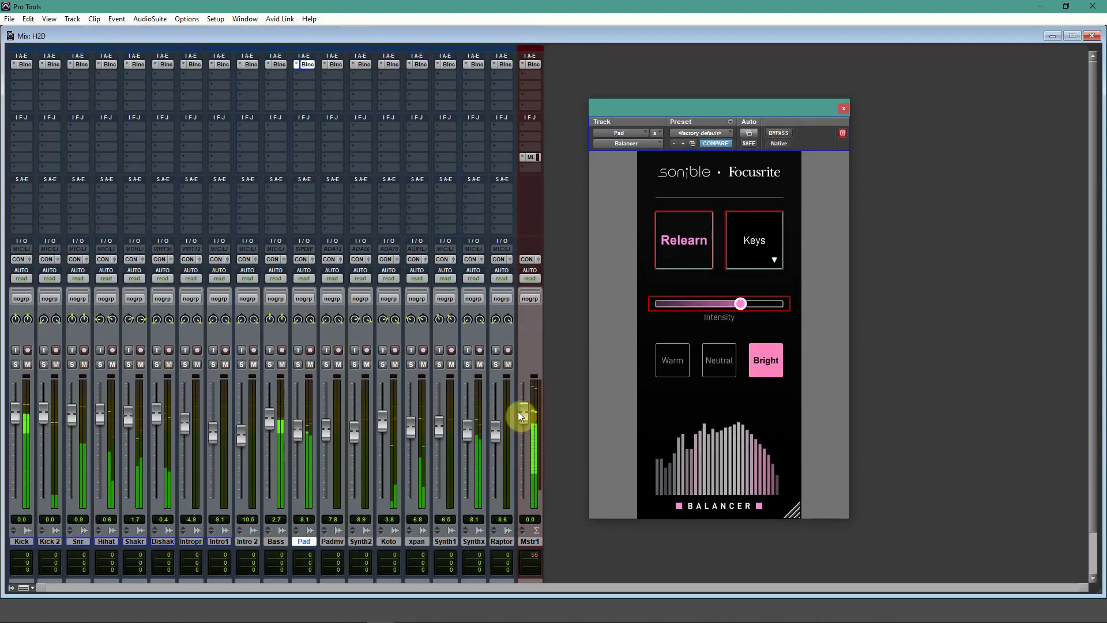
# Step: Set the Pad track's Balancer style to Neutral
pyautogui.click(723, 366)
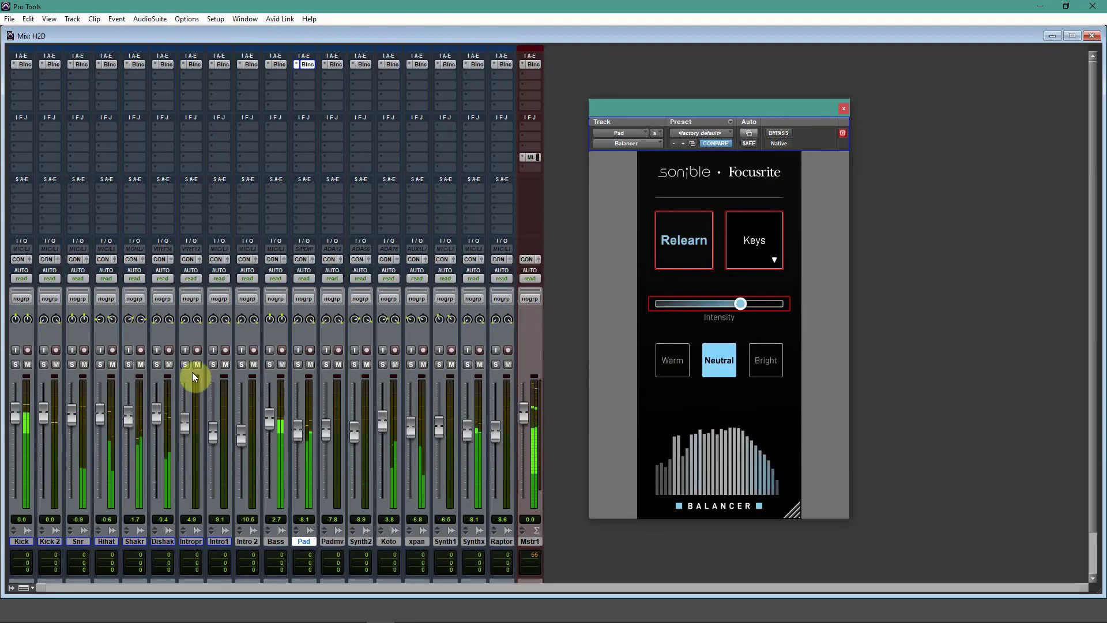
# Step: Open Balancer on the Padmove track, solo it, and have it learn with the Keys profile
pyautogui.click(332, 64)
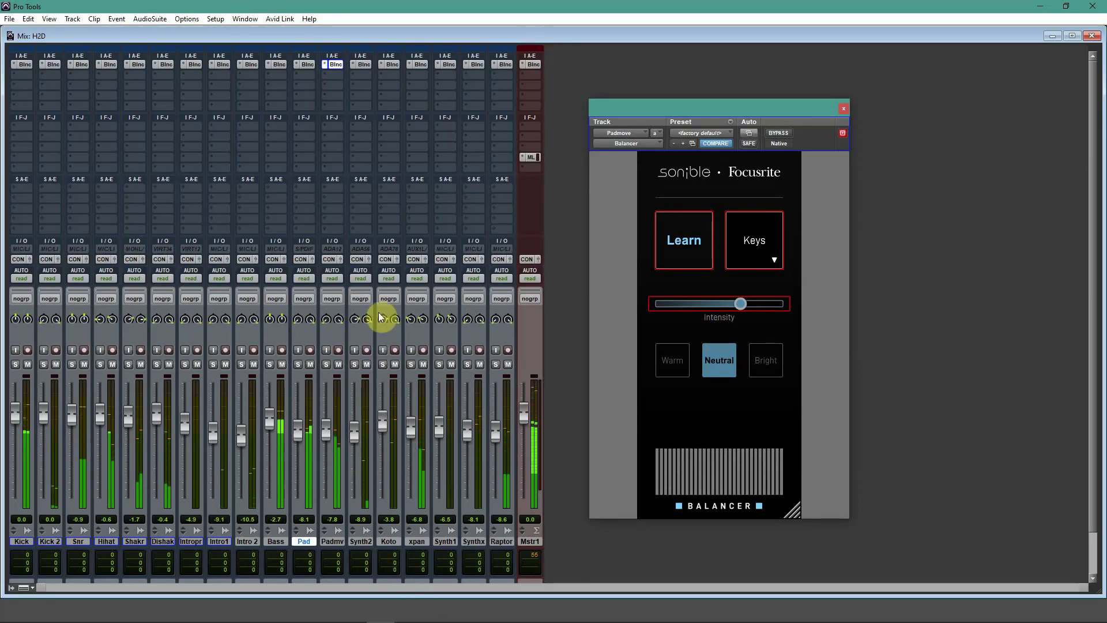
pyautogui.click(326, 365)
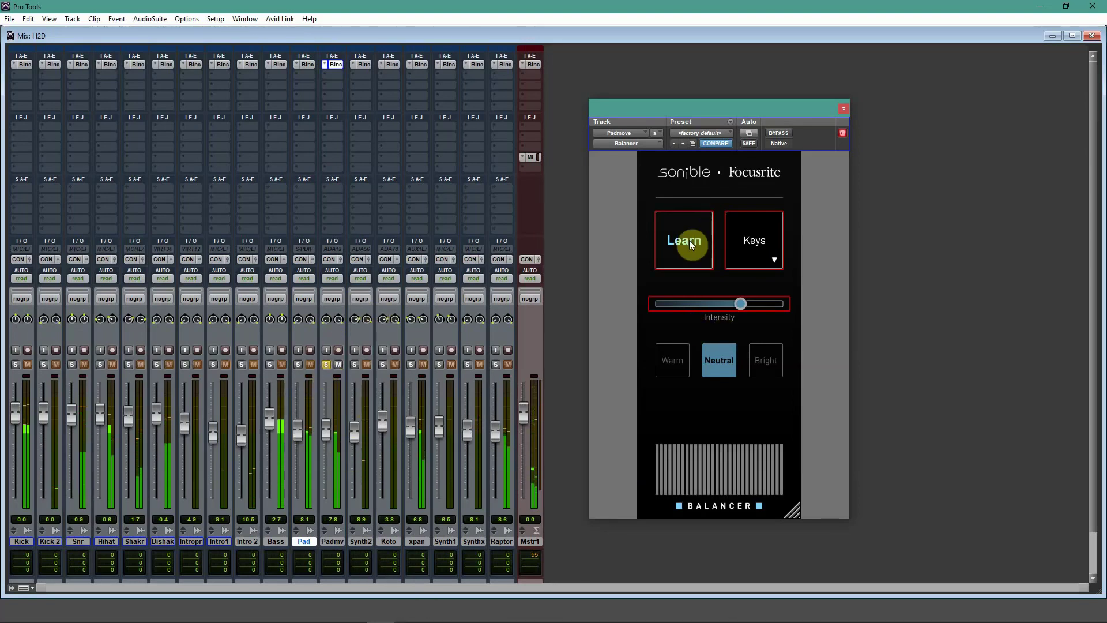
pyautogui.click(689, 247)
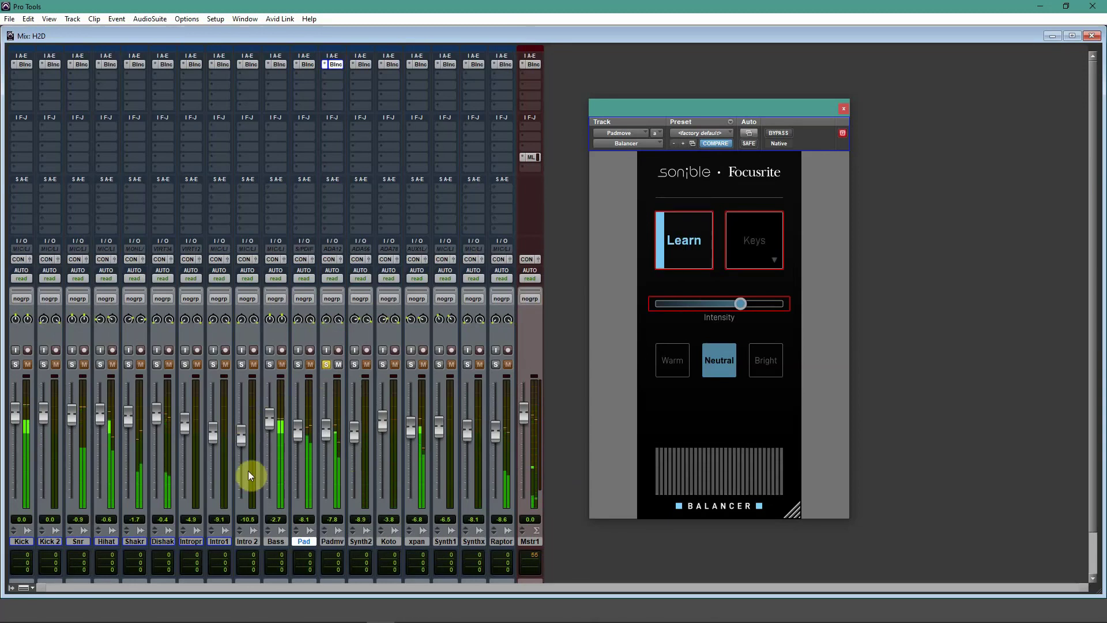
pyautogui.click(326, 365)
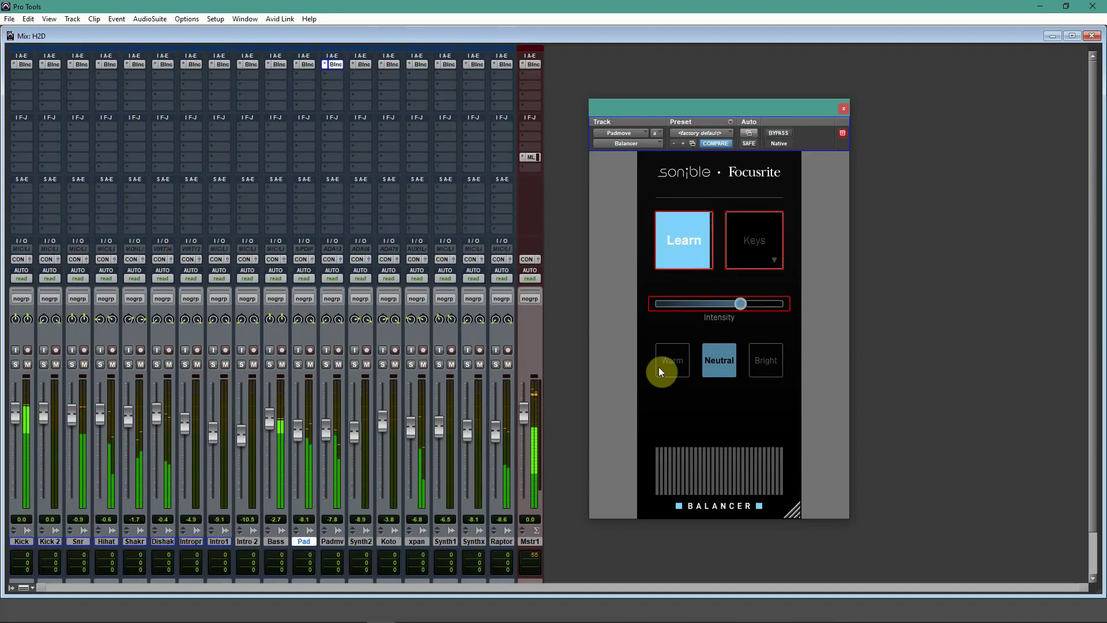
pyautogui.click(327, 365)
# Step: Compare the Bright, Warm and Neutral styles on the soloed Padmove track
pyautogui.click(758, 369)
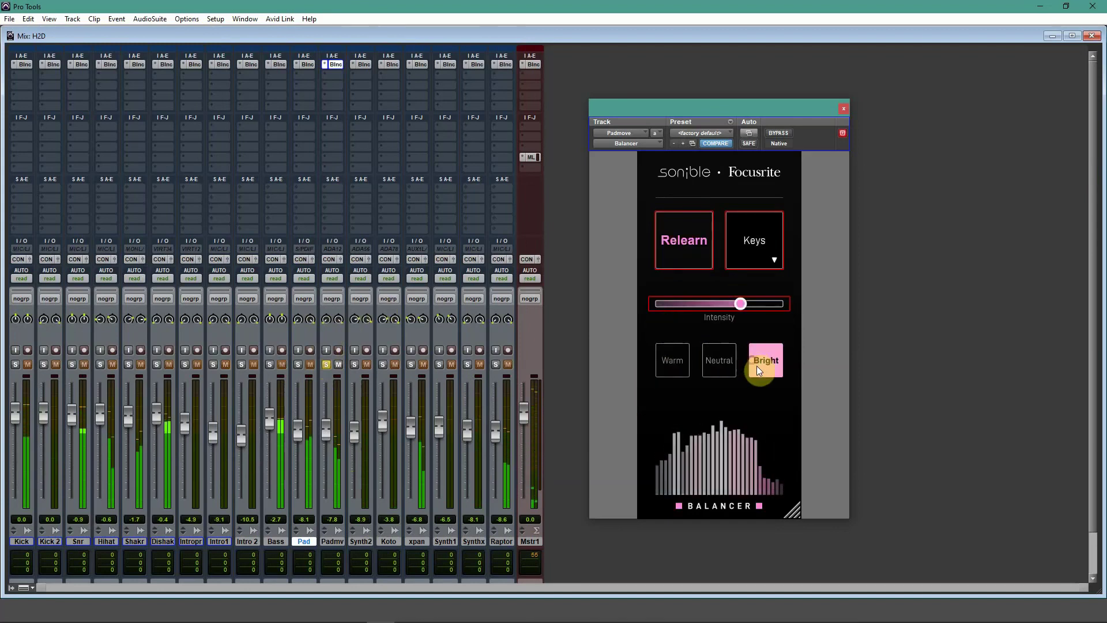
pyautogui.click(669, 369)
pyautogui.click(723, 369)
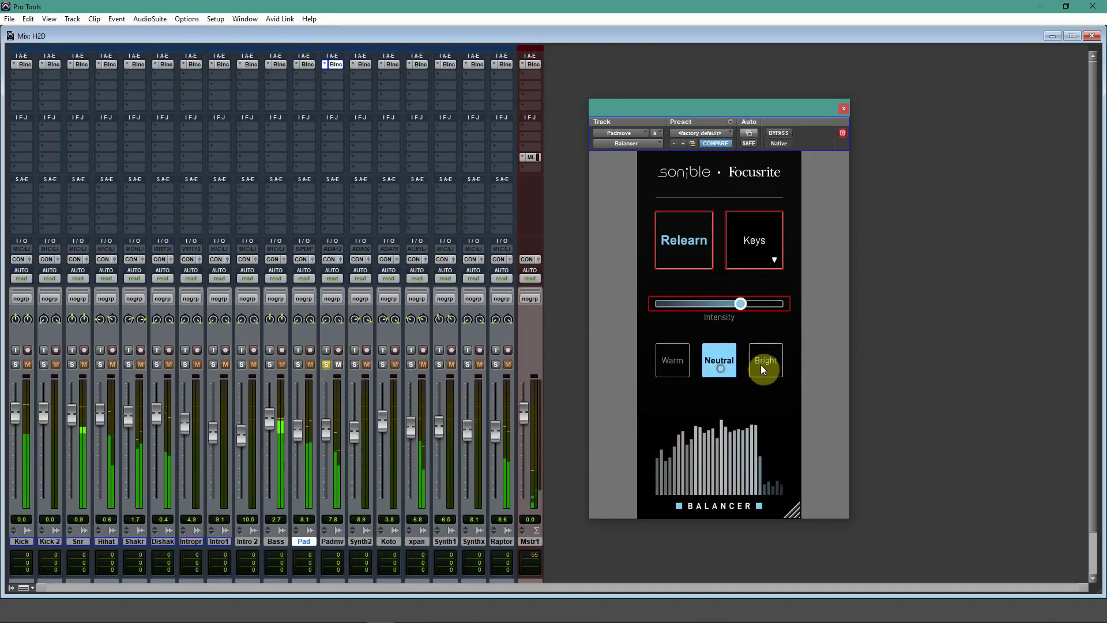
pyautogui.click(766, 369)
pyautogui.click(724, 369)
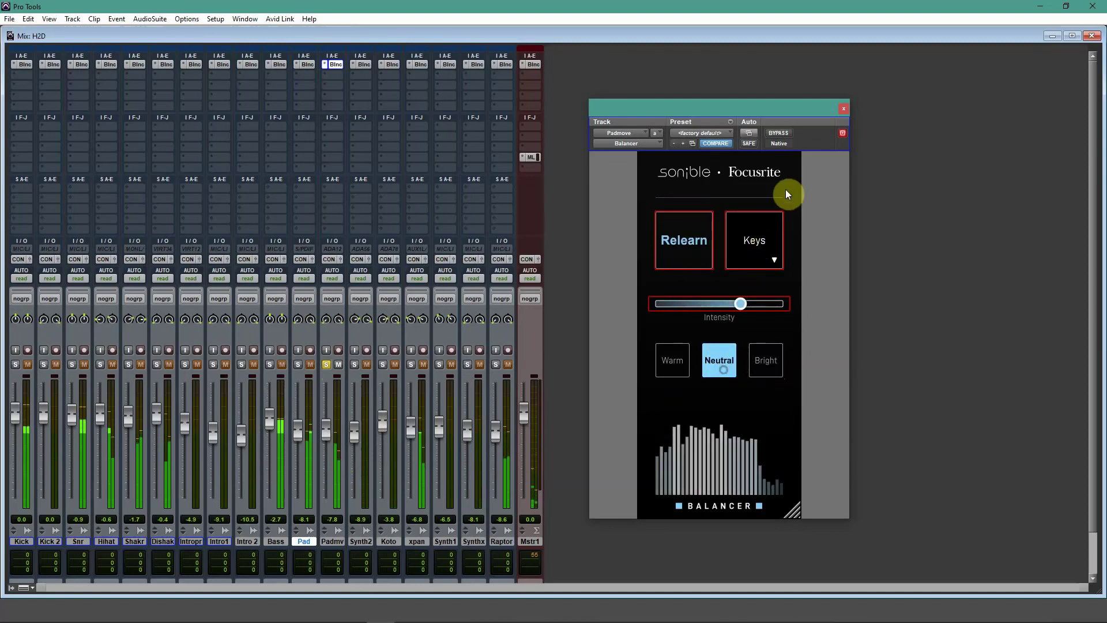
# Step: Unsolo Padmove, compare Bright with Neutral in the full mix, and keep Neutral with slightly lower intensity
pyautogui.click(326, 365)
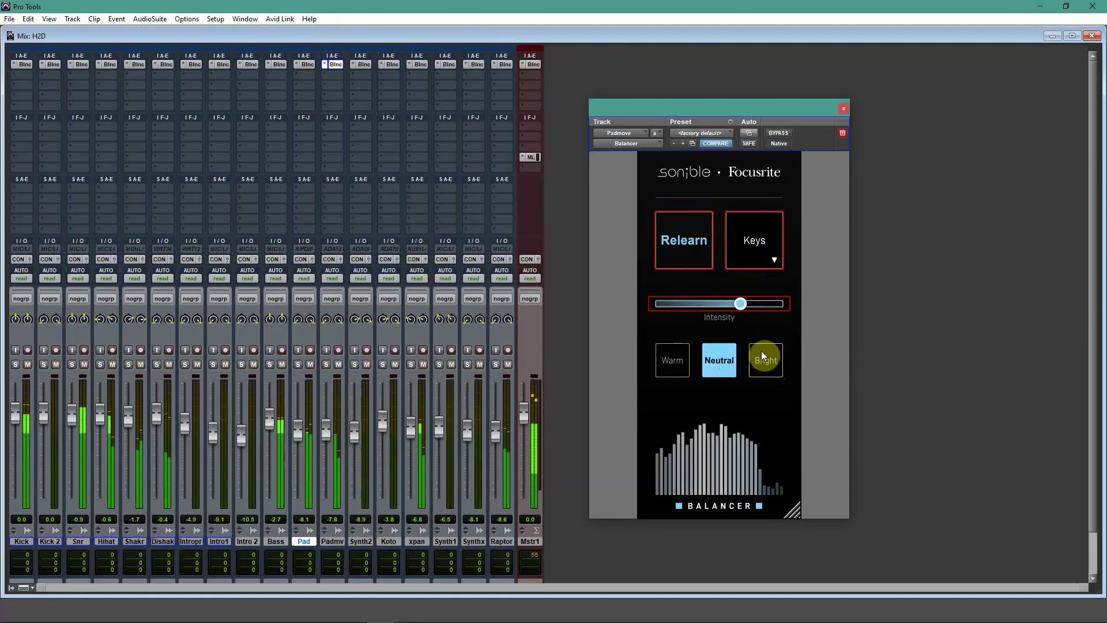
pyautogui.click(766, 365)
pyautogui.click(722, 370)
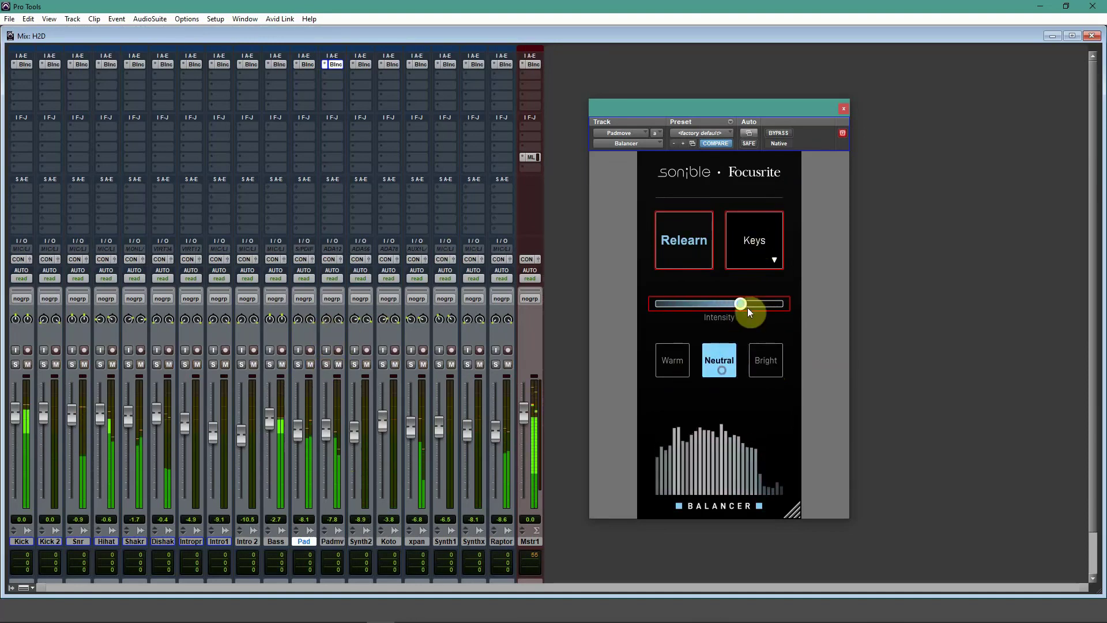
pyautogui.moveTo(743, 304)
pyautogui.mouseDown()
pyautogui.moveTo(752, 306)
pyautogui.moveTo(736, 309)
pyautogui.mouseUp()
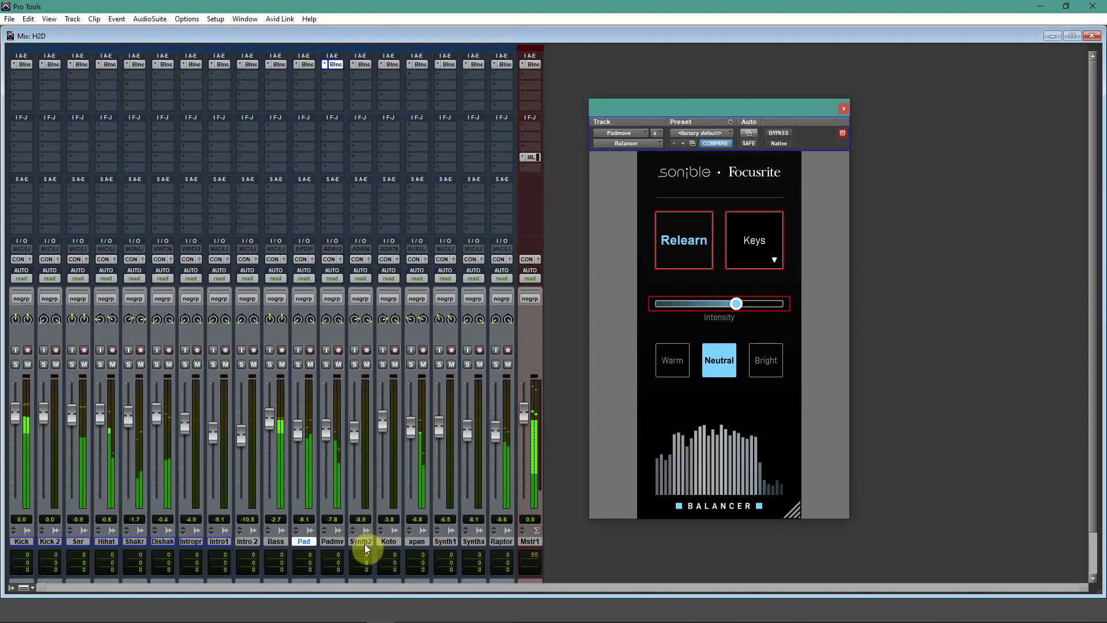
# Step: Open Balancer on Synth2, show the Edit window with the plug-in clear of the clips, and try to have it learn
pyautogui.click(362, 64)
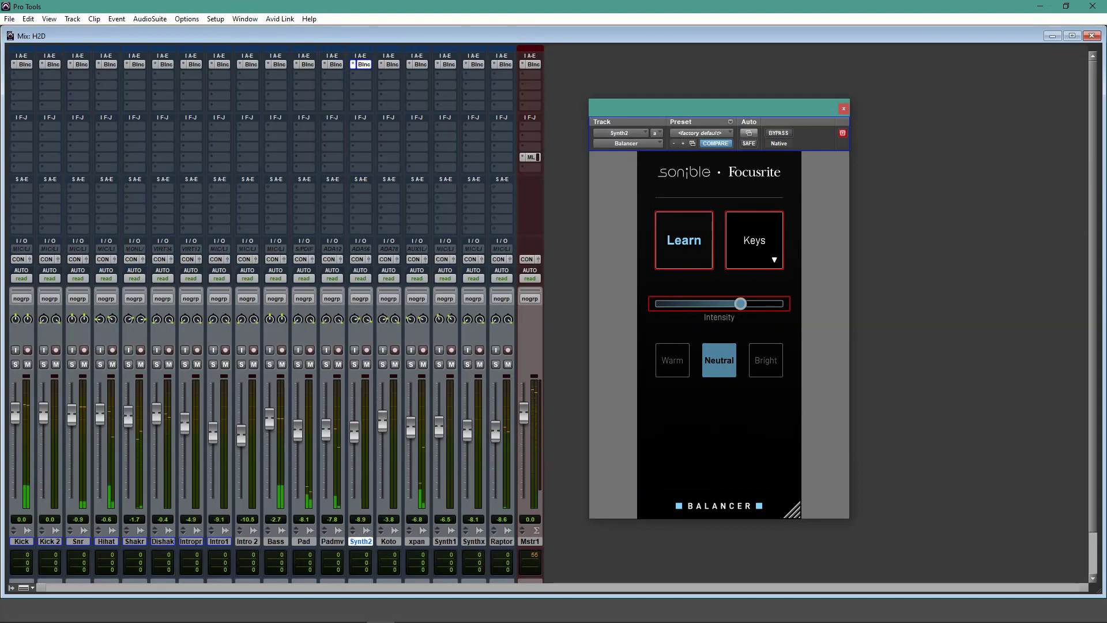
pyautogui.hotkey('ctrl', '=')
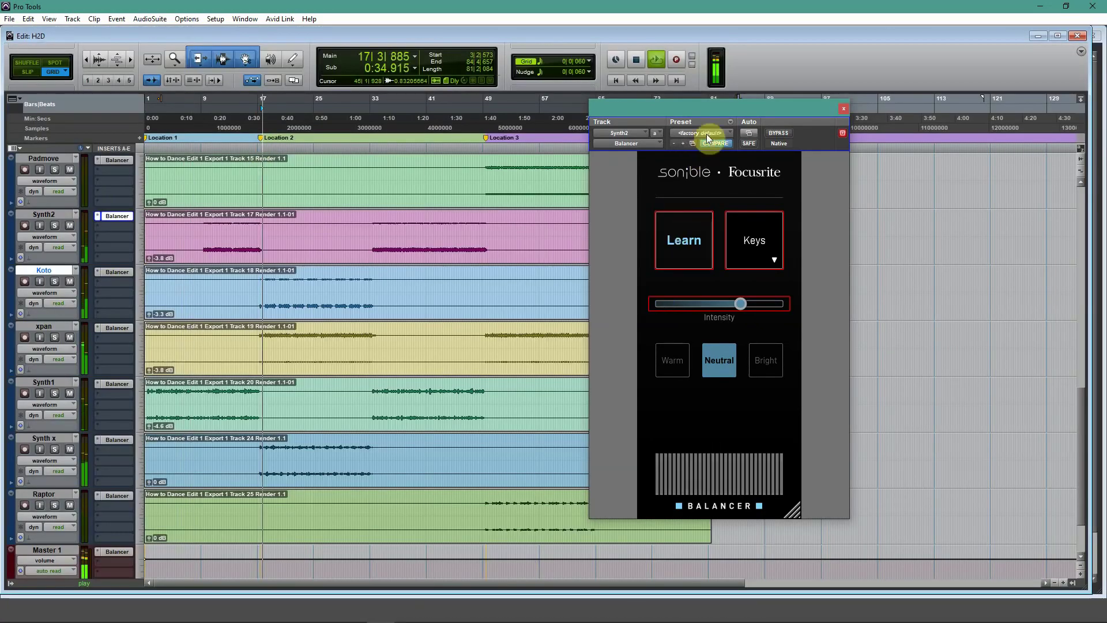
pyautogui.moveTo(714, 106); pyautogui.dragTo(834, 105)
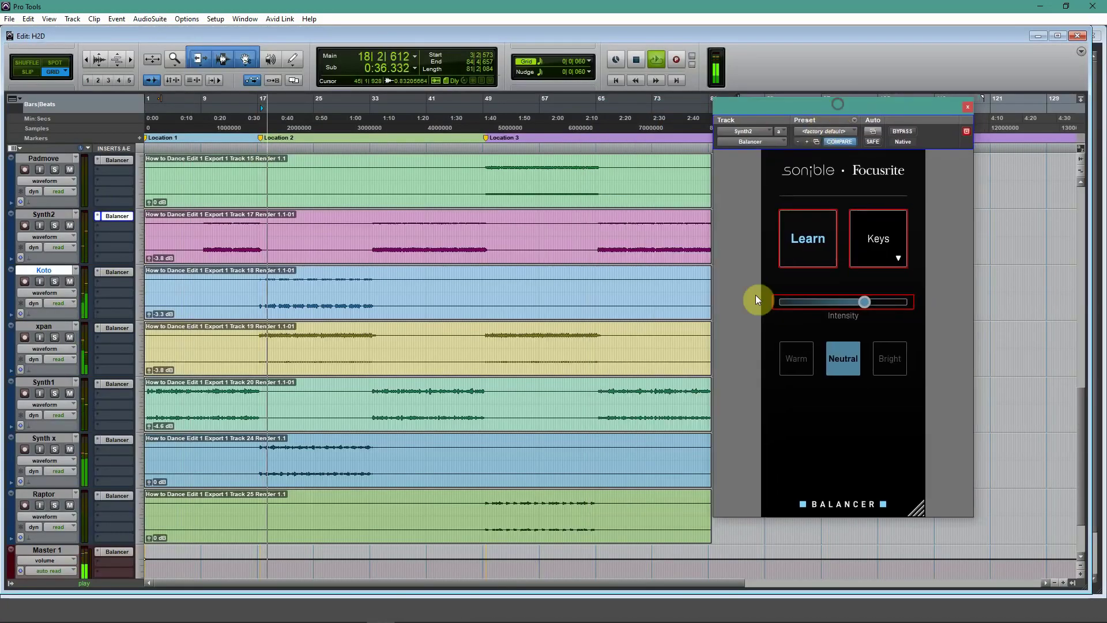
pyautogui.click(817, 245)
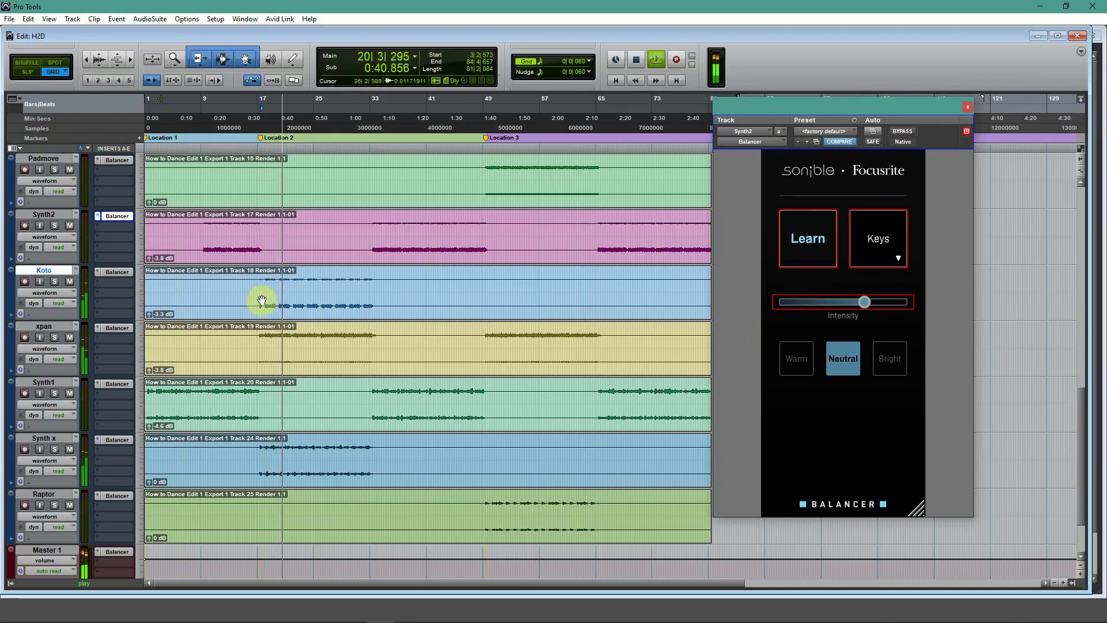
# Step: Open Balancer on the Koto track, have it learn with the Keys profile, and solo the track
pyautogui.click(118, 271)
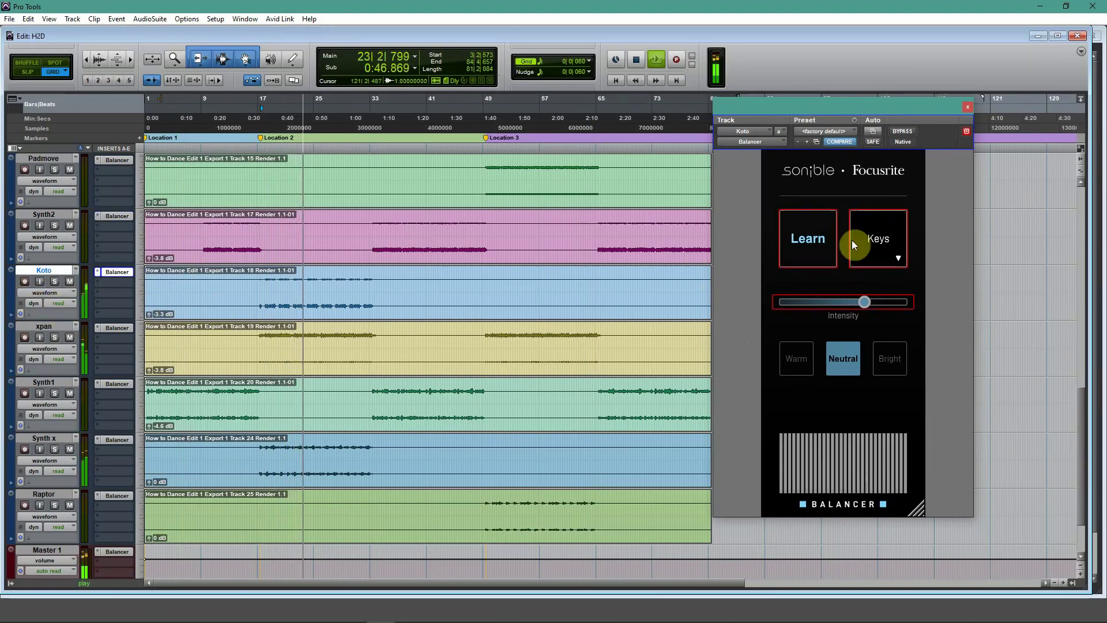
pyautogui.click(803, 253)
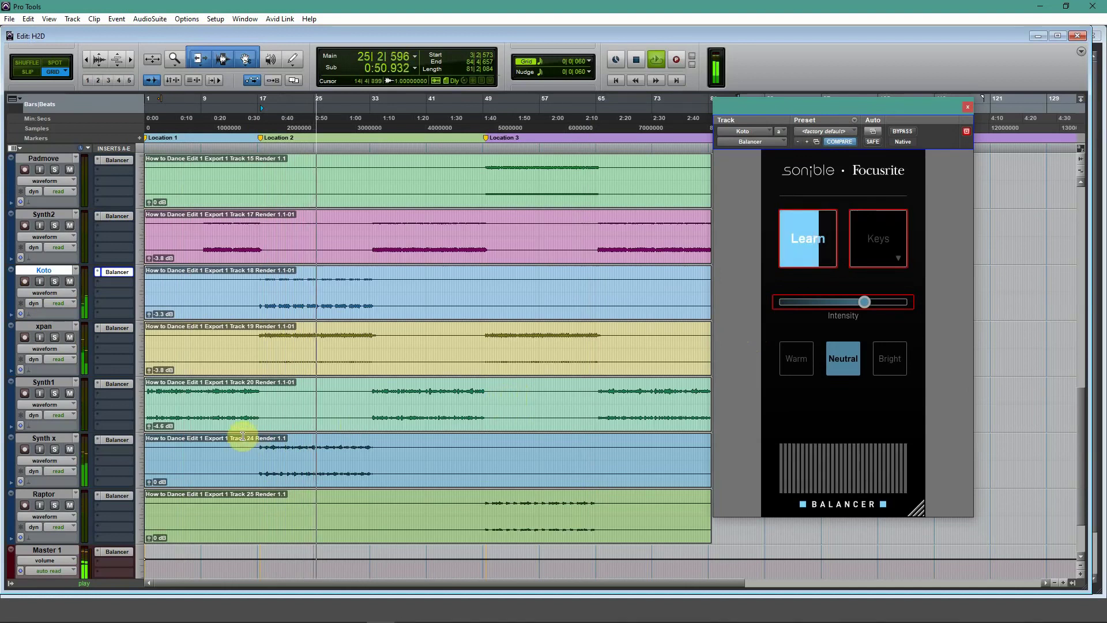
pyautogui.click(54, 281)
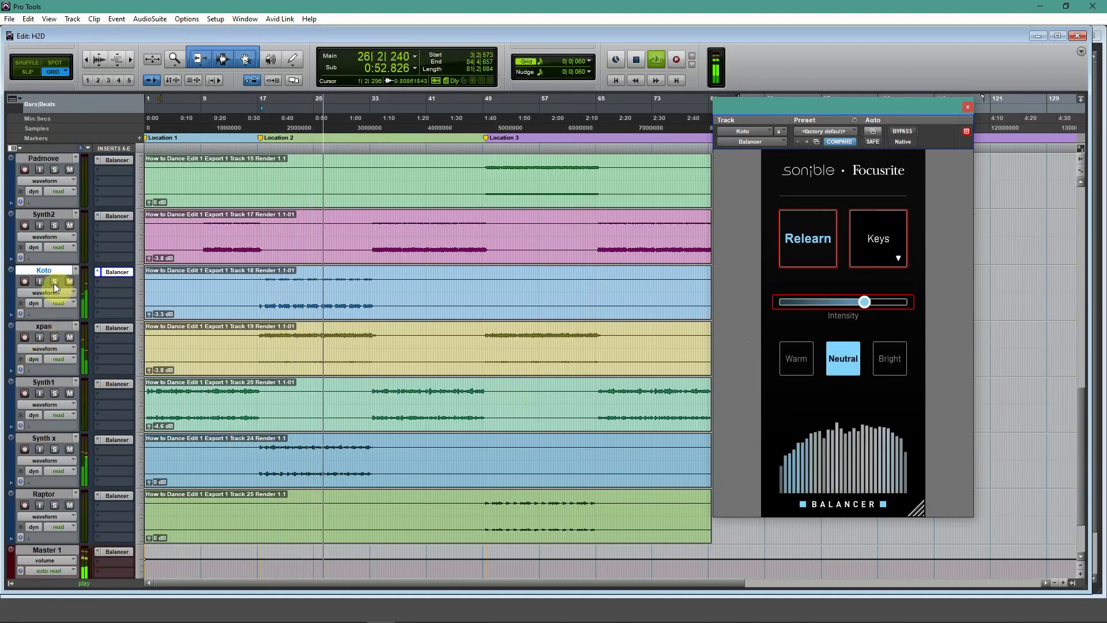
# Step: Compare Bright, Neutral and Warm on the soloed Koto track, keep Neutral, and unsolo the track
pyautogui.click(888, 360)
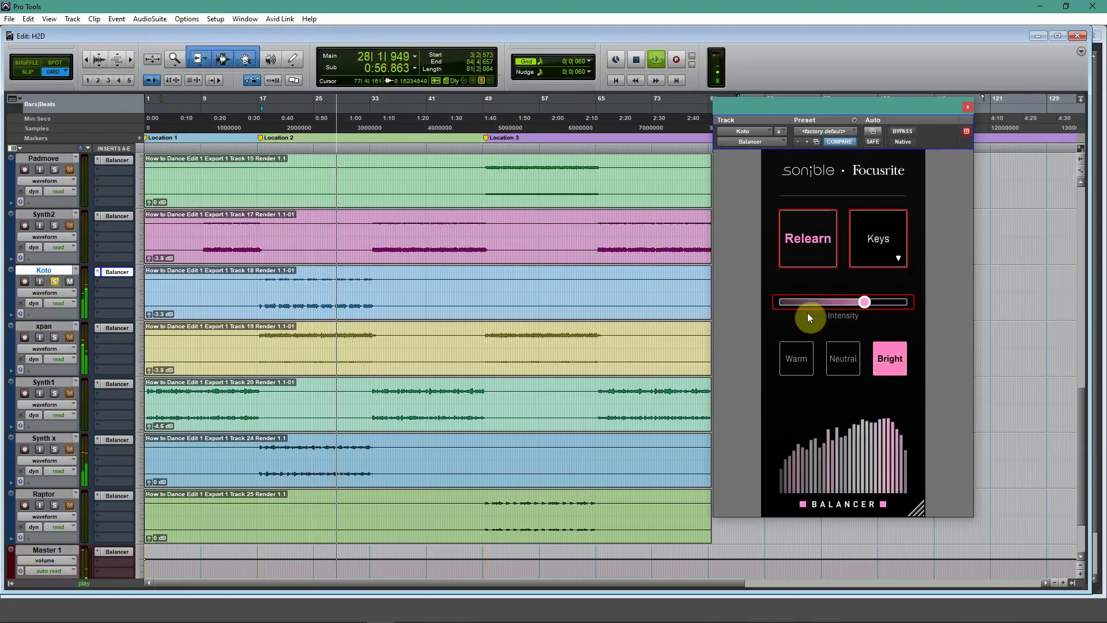
pyautogui.click(843, 358)
pyautogui.click(794, 356)
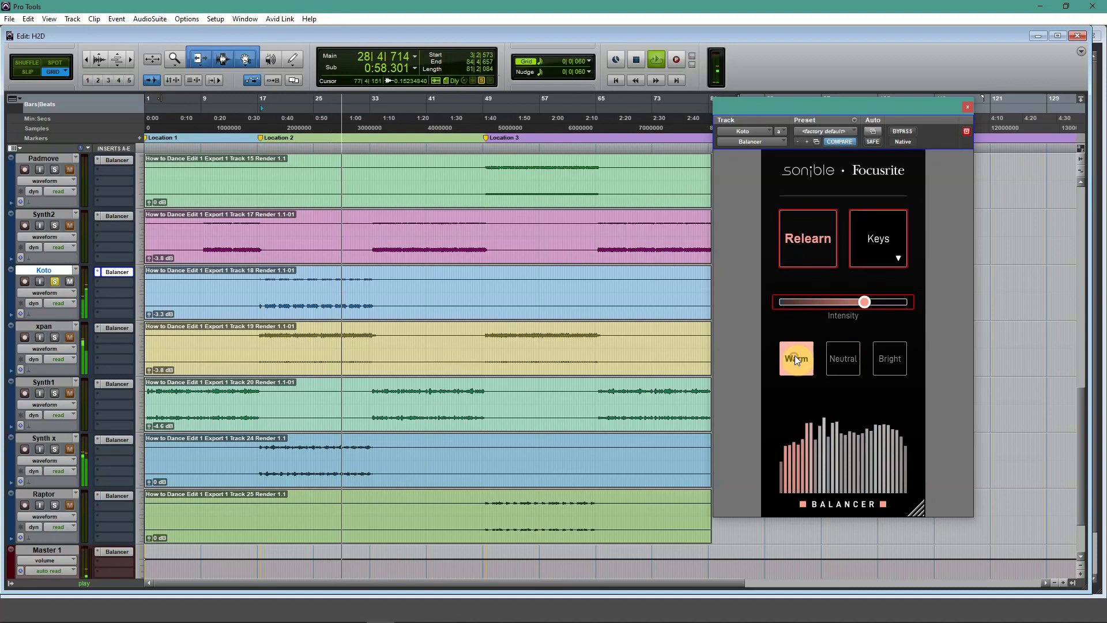
pyautogui.click(843, 357)
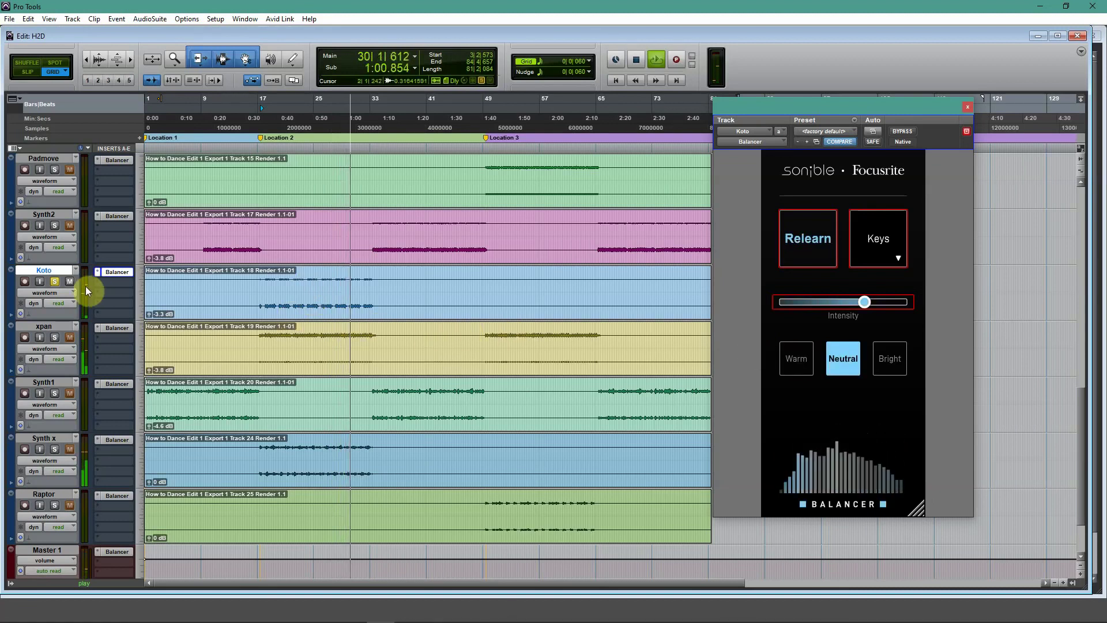
pyautogui.click(54, 281)
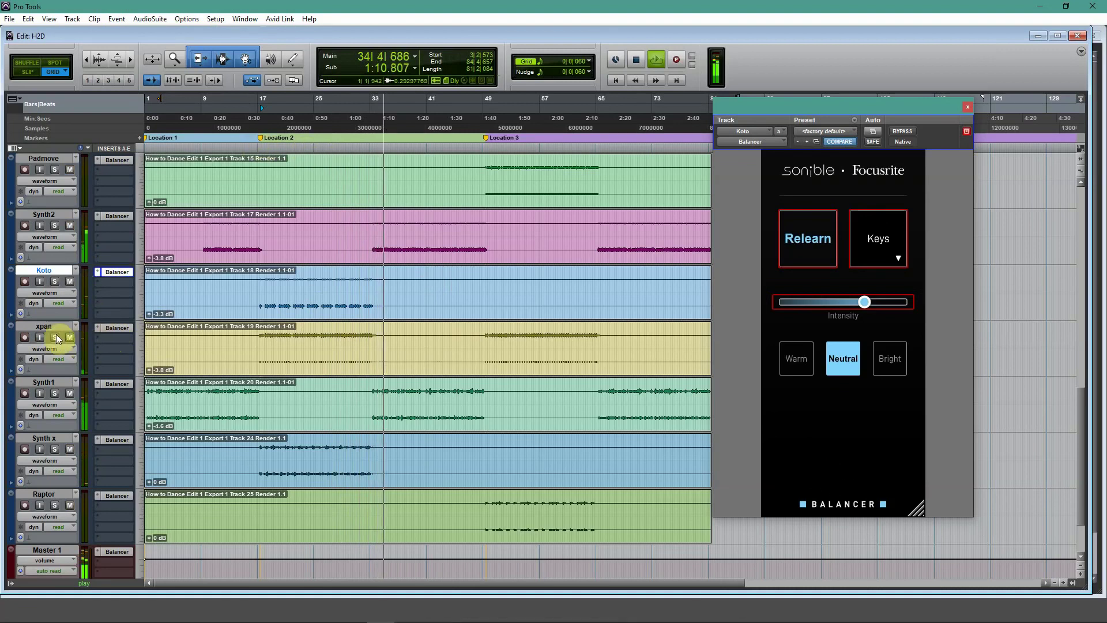
# Step: Restart playback and have Balancer learn the soloed xpan track with the Keys profile
pyautogui.press('space')
pyautogui.click(116, 327)
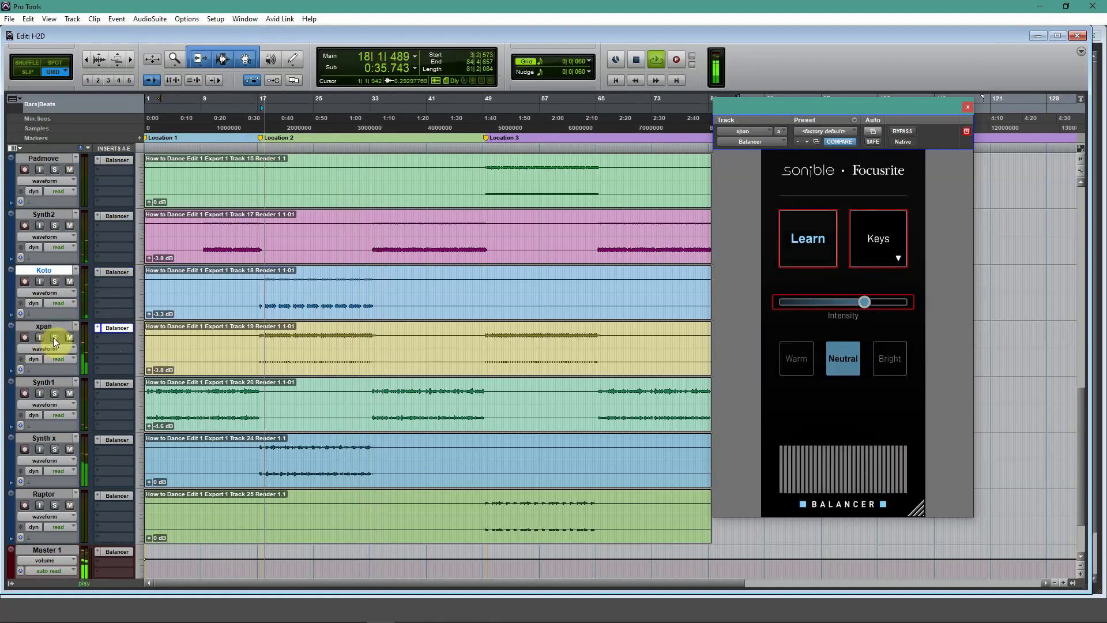
pyautogui.click(54, 337)
pyautogui.click(812, 238)
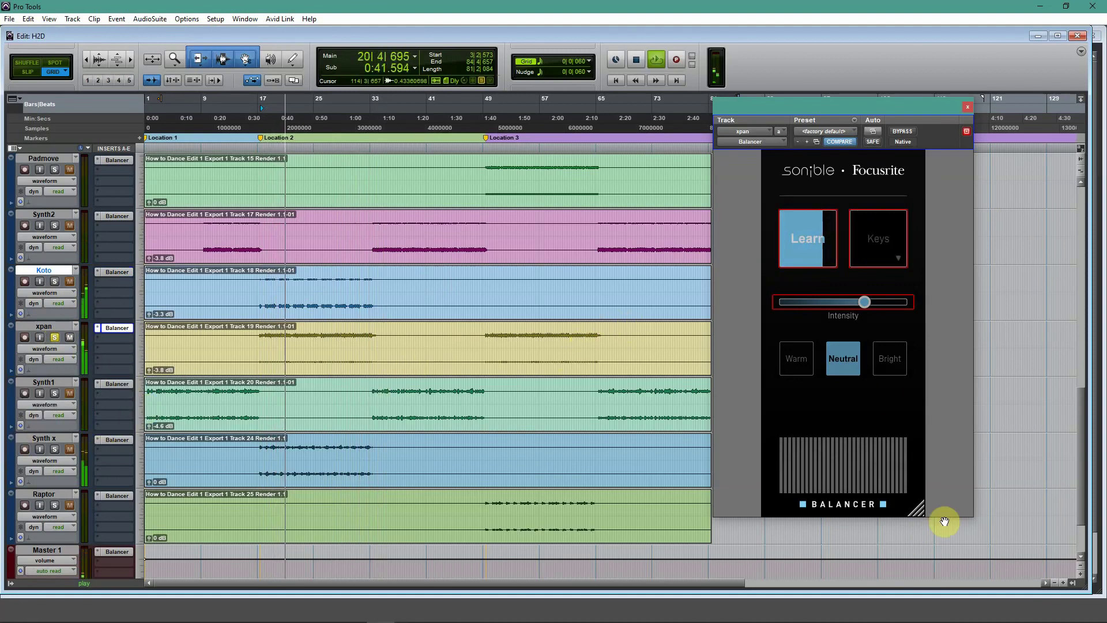
# Step: Compare the Bright, Warm, Neutral and bypassed sound on the soloed xpan track
pyautogui.click(893, 369)
pyautogui.click(804, 366)
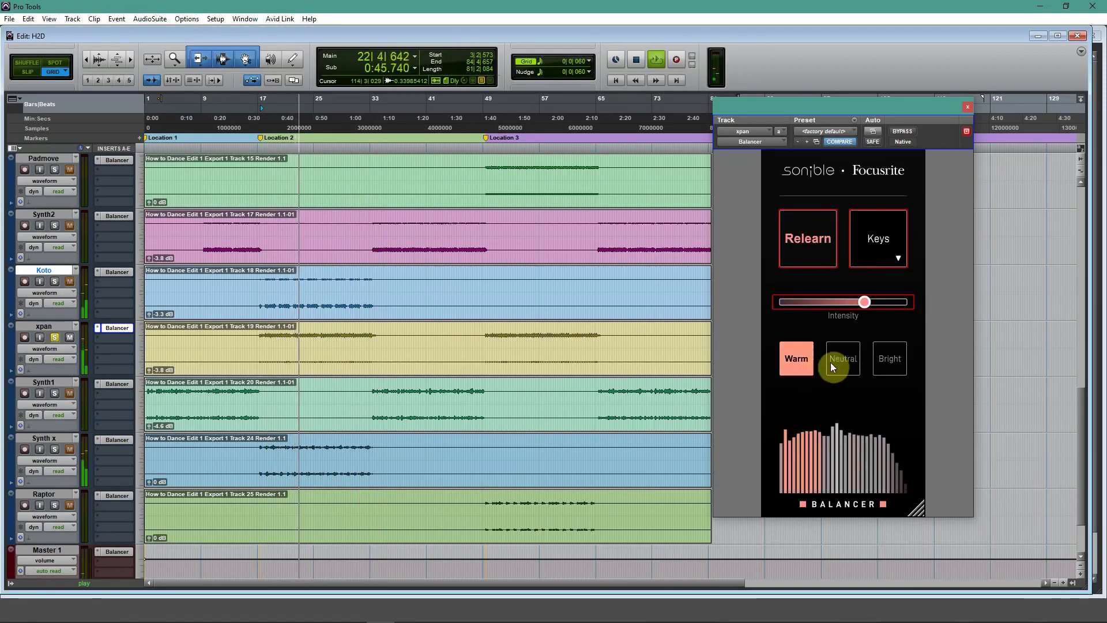
pyautogui.click(840, 362)
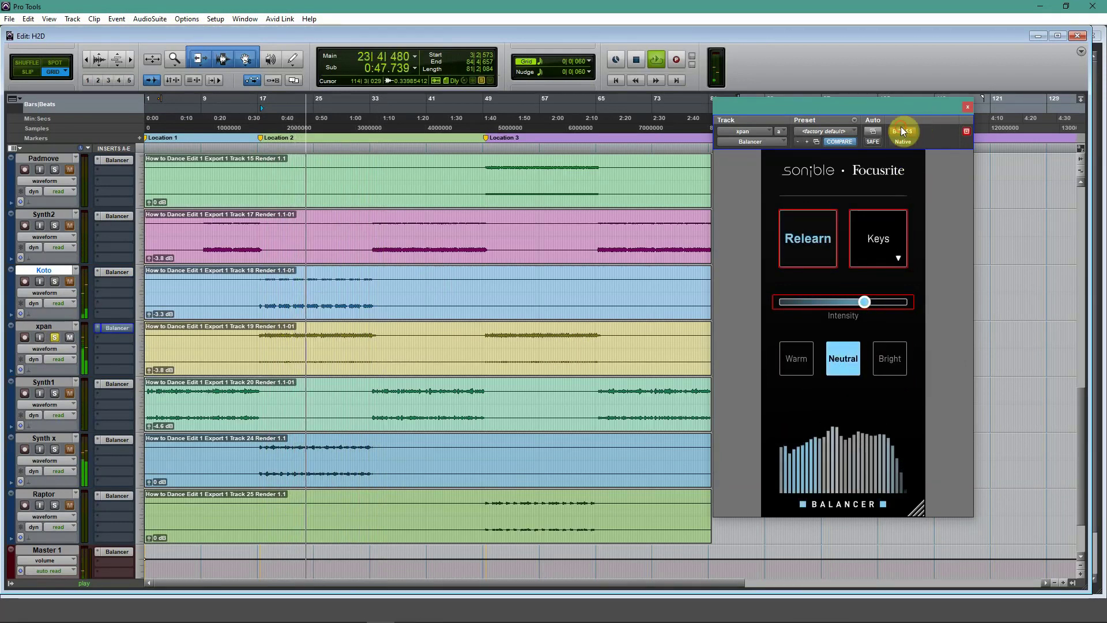
pyautogui.click(903, 131)
# Step: Change the xpan track's Balancer profile to Universal and have it relearn
pyautogui.click(884, 270)
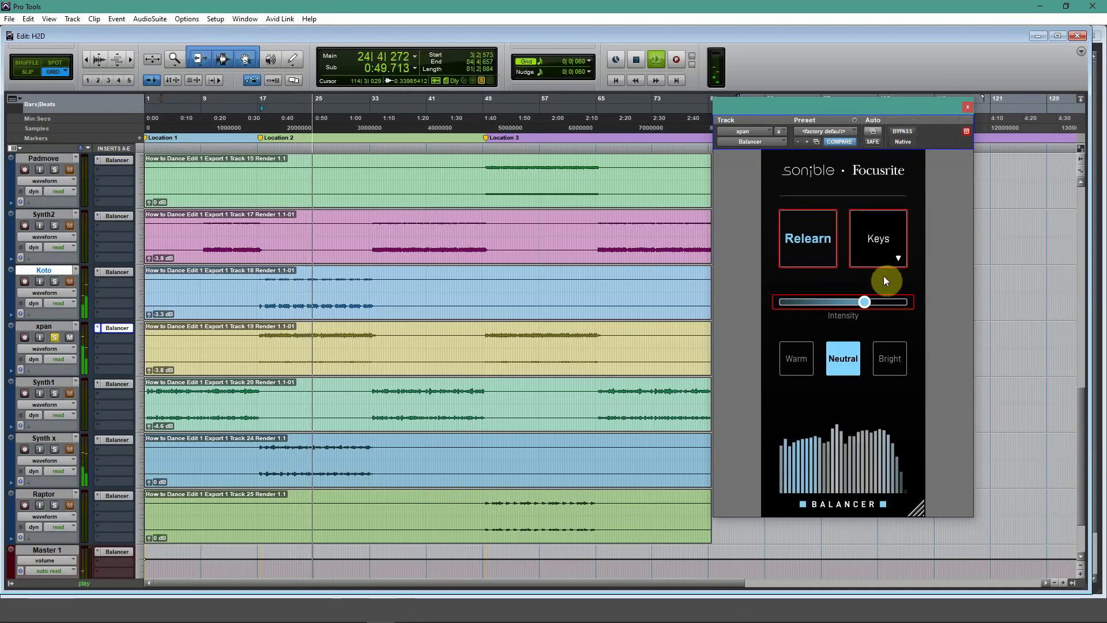
pyautogui.click(880, 279)
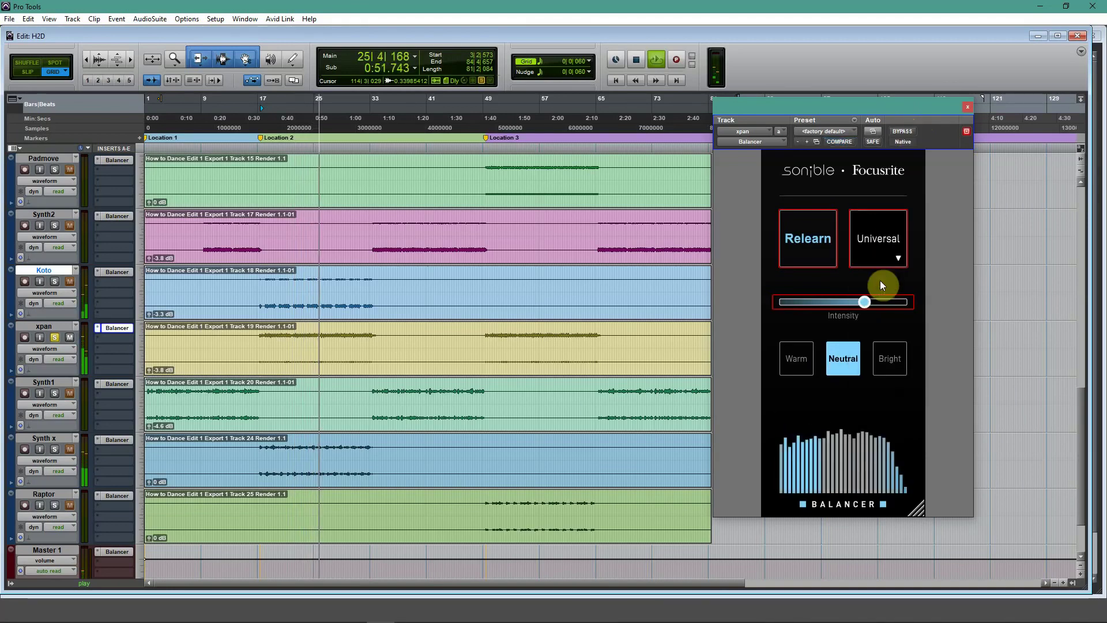
pyautogui.click(815, 248)
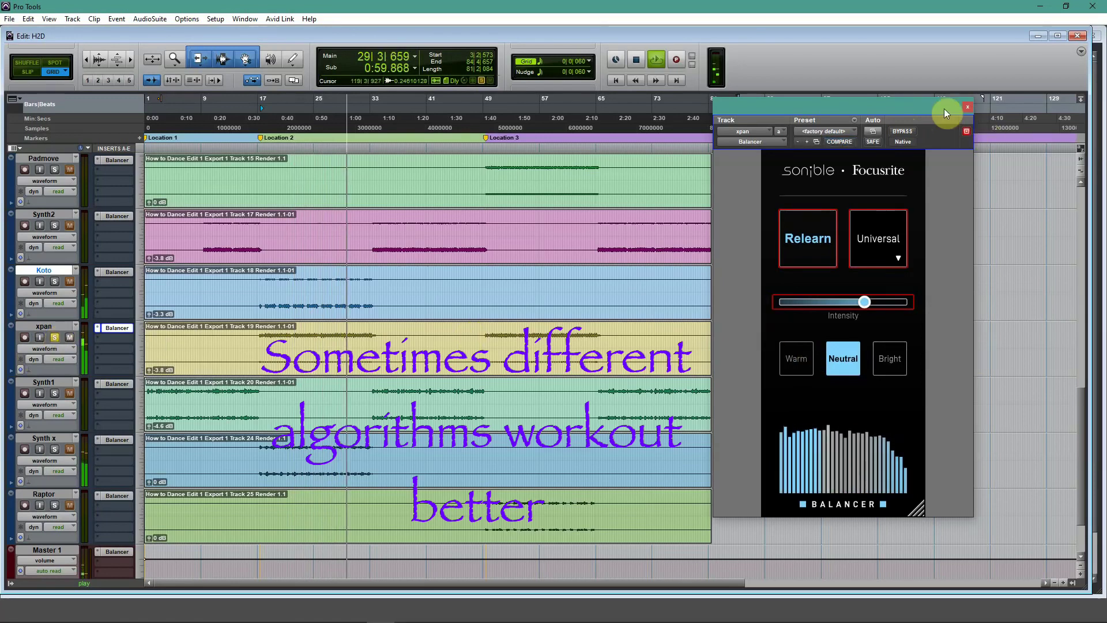
# Step: Compare the bypassed, Bright, Warm and Neutral sound on xpan, keep Neutral, and unsolo the track
pyautogui.click(904, 131)
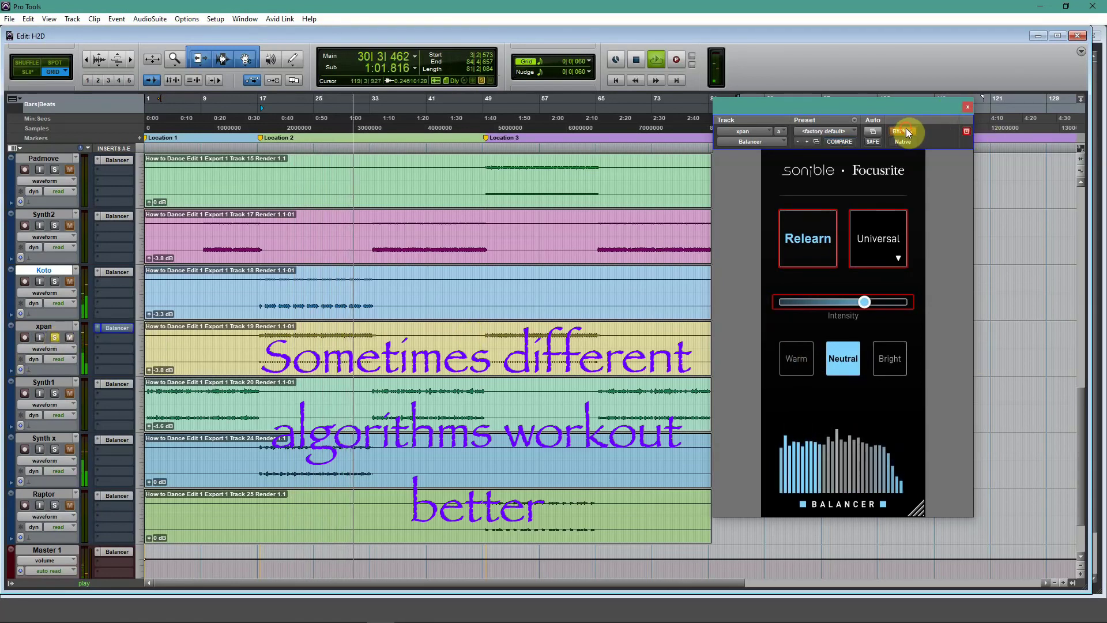
pyautogui.click(905, 132)
pyautogui.click(892, 362)
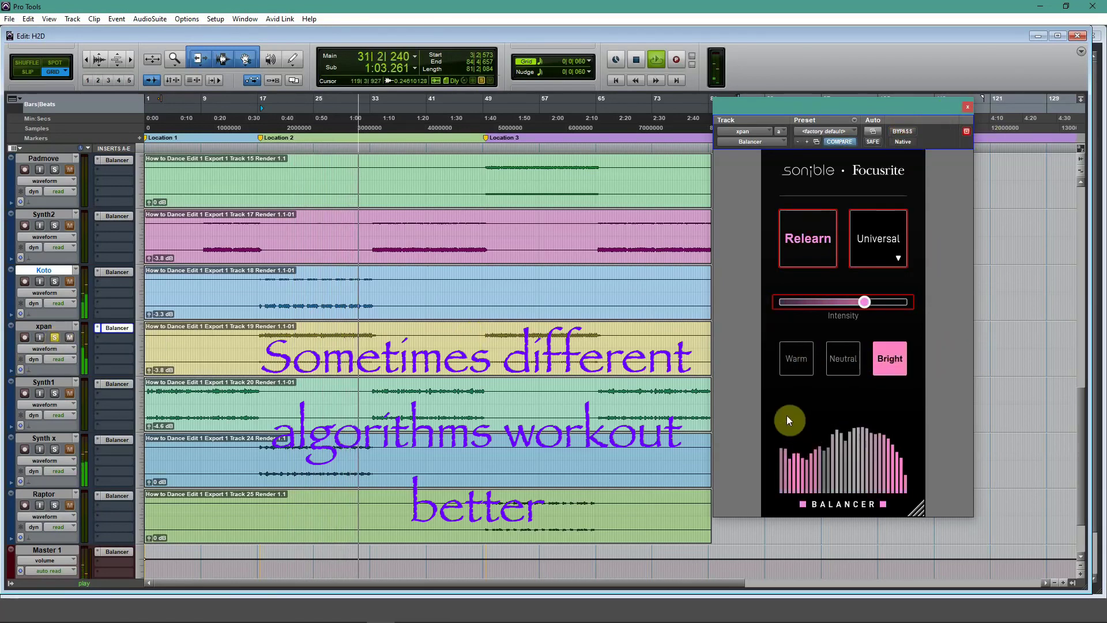
pyautogui.click(798, 368)
pyautogui.click(842, 362)
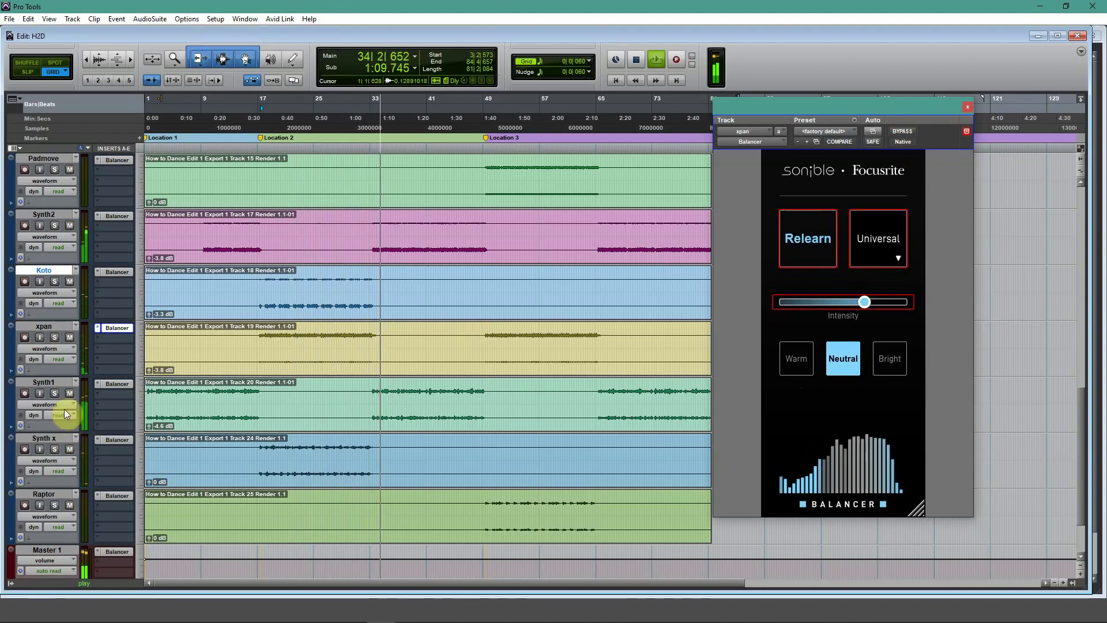
# Step: Have Balancer learn the soloed Synth1 track with the Keys profile and set its style to Bright
pyautogui.click(107, 383)
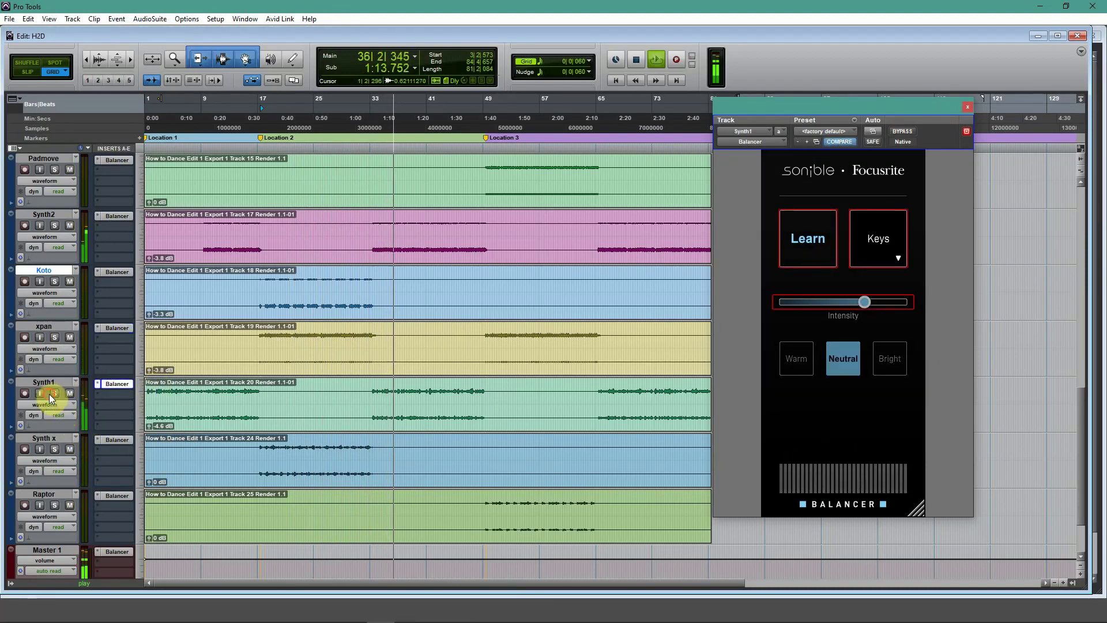
pyautogui.click(50, 393)
pyautogui.click(801, 246)
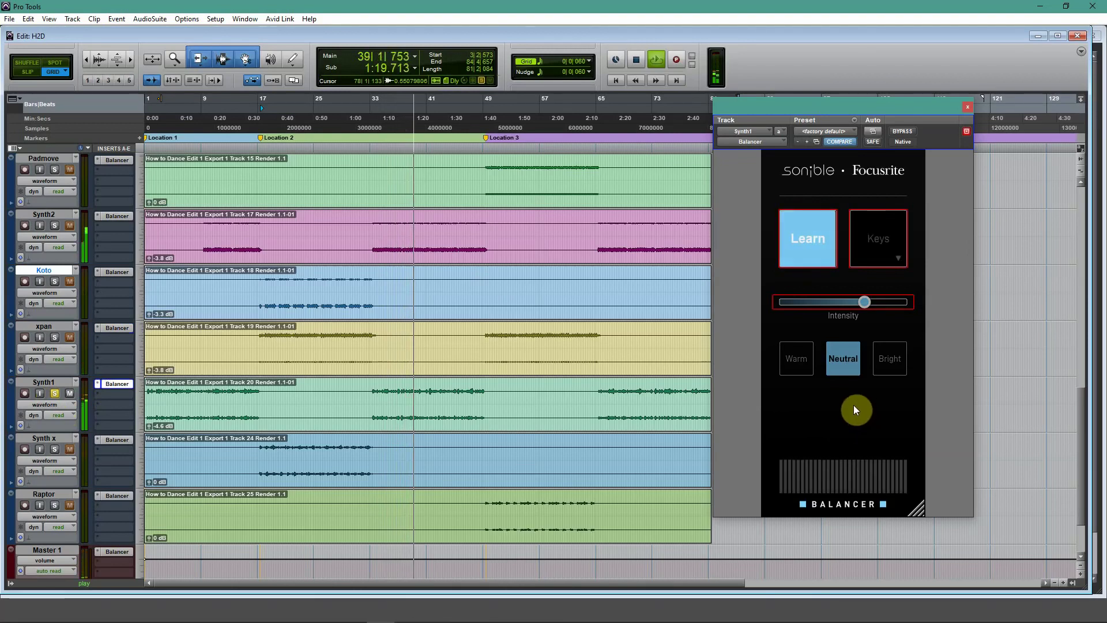
pyautogui.click(880, 363)
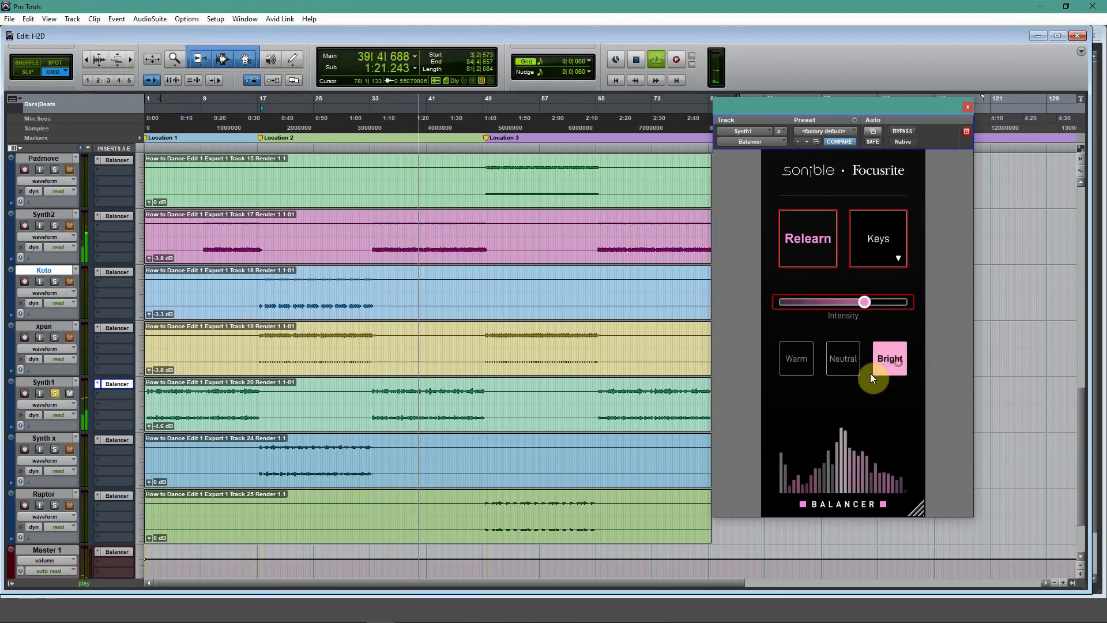
# Step: Try the Warm style on Synth1's Balancer, set it to Neutral, and unsolo the track
pyautogui.click(801, 362)
pyautogui.click(837, 361)
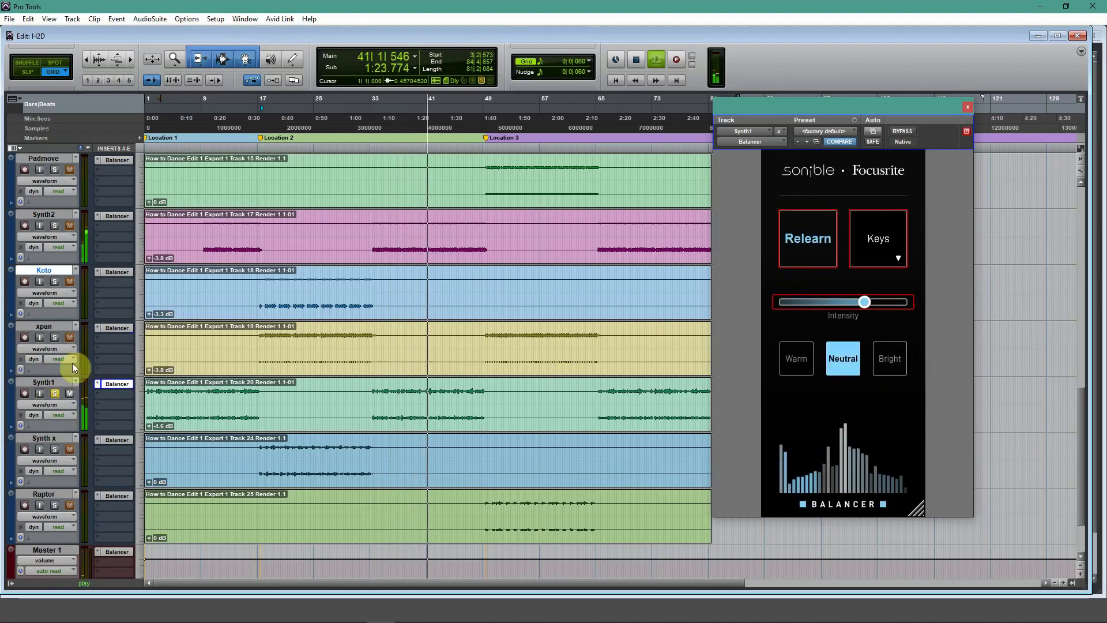
pyautogui.click(54, 394)
# Step: Restart playback from Location 2 and have Balancer learn the soloed Synth x track with the Keys profile
pyautogui.click(56, 450)
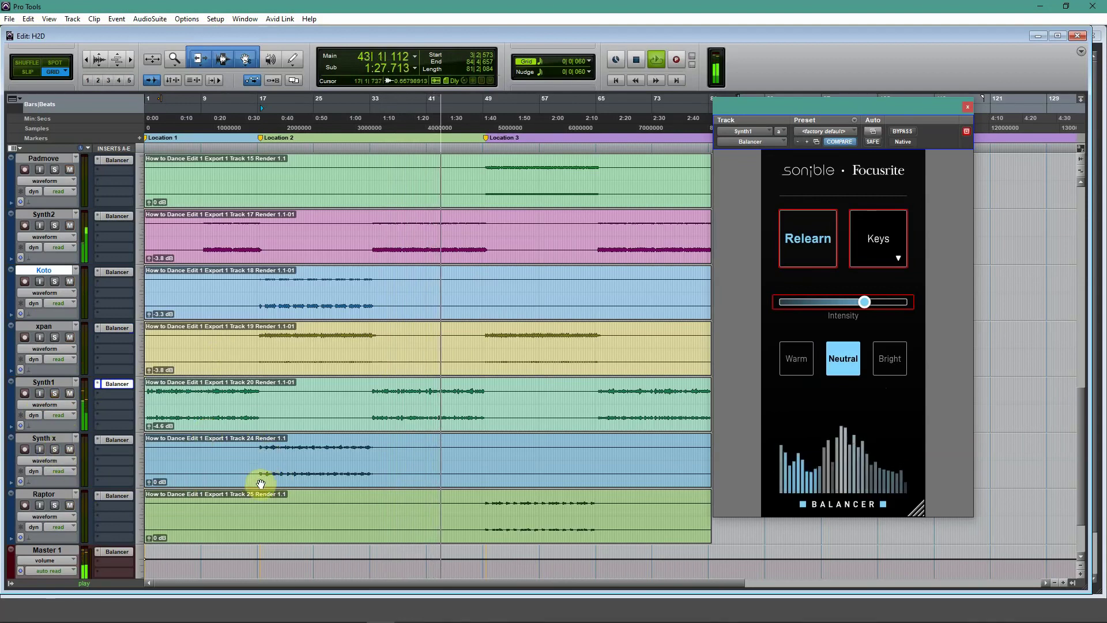
pyautogui.press('space')
pyautogui.press('space')
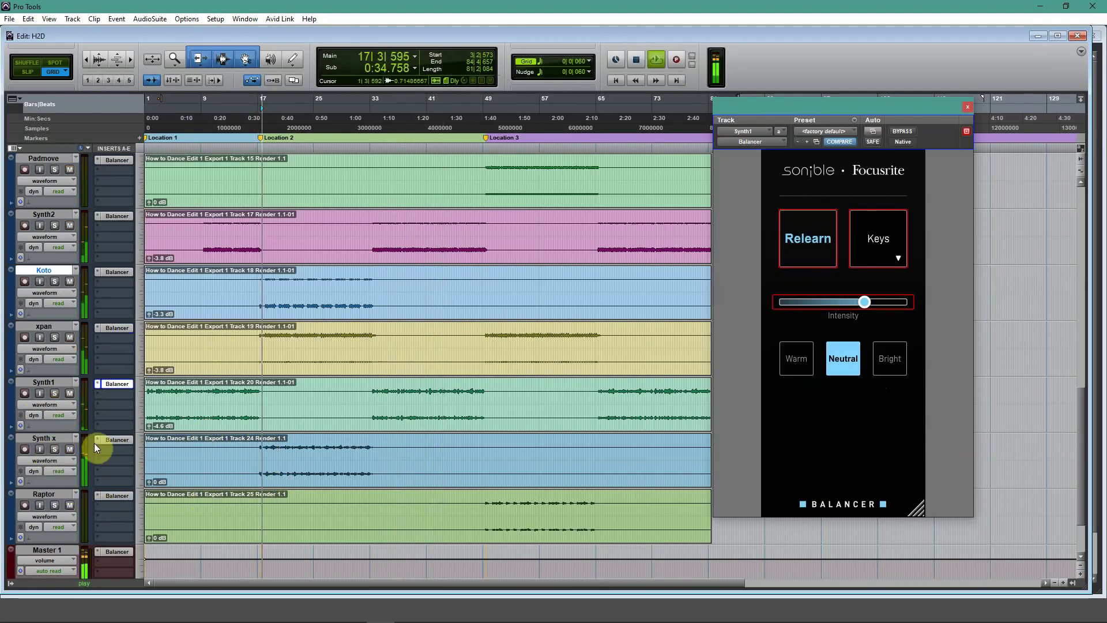
pyautogui.click(111, 440)
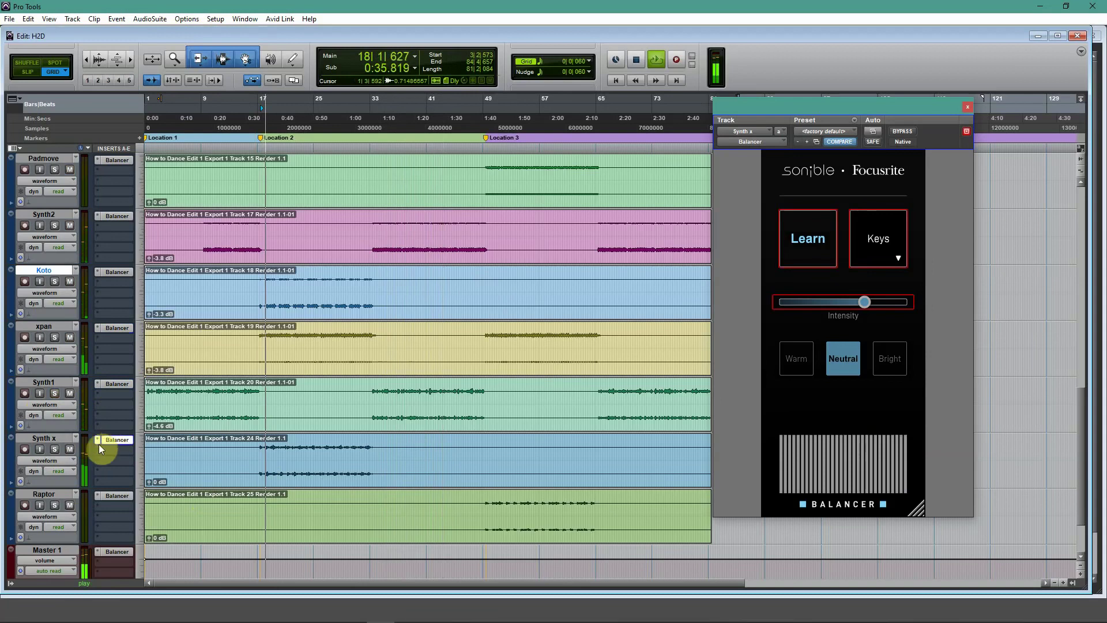
pyautogui.click(54, 451)
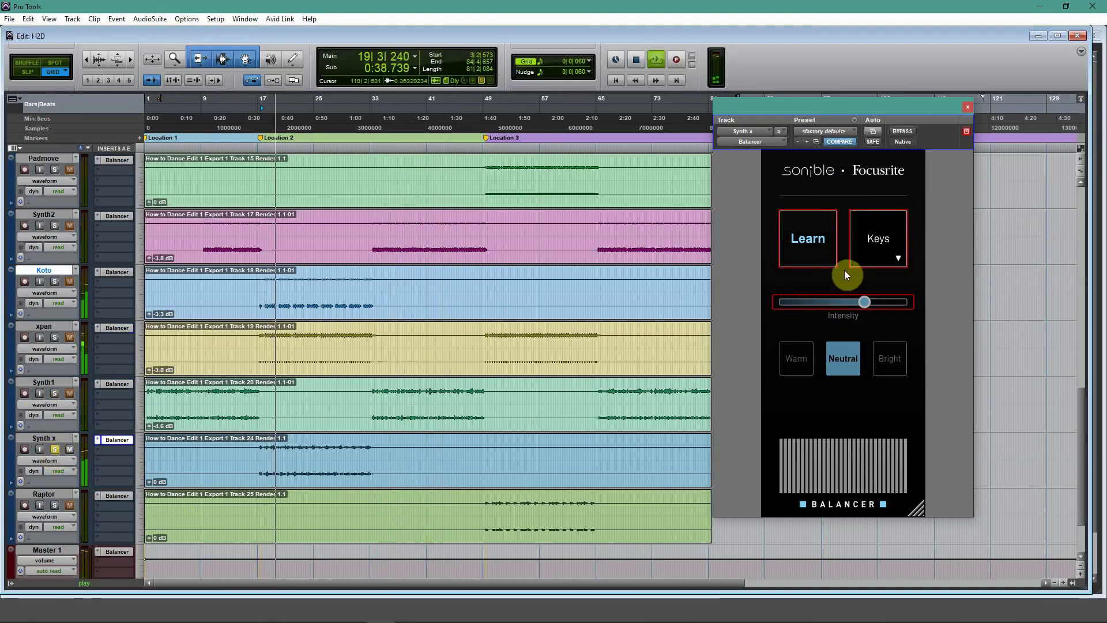
pyautogui.click(796, 251)
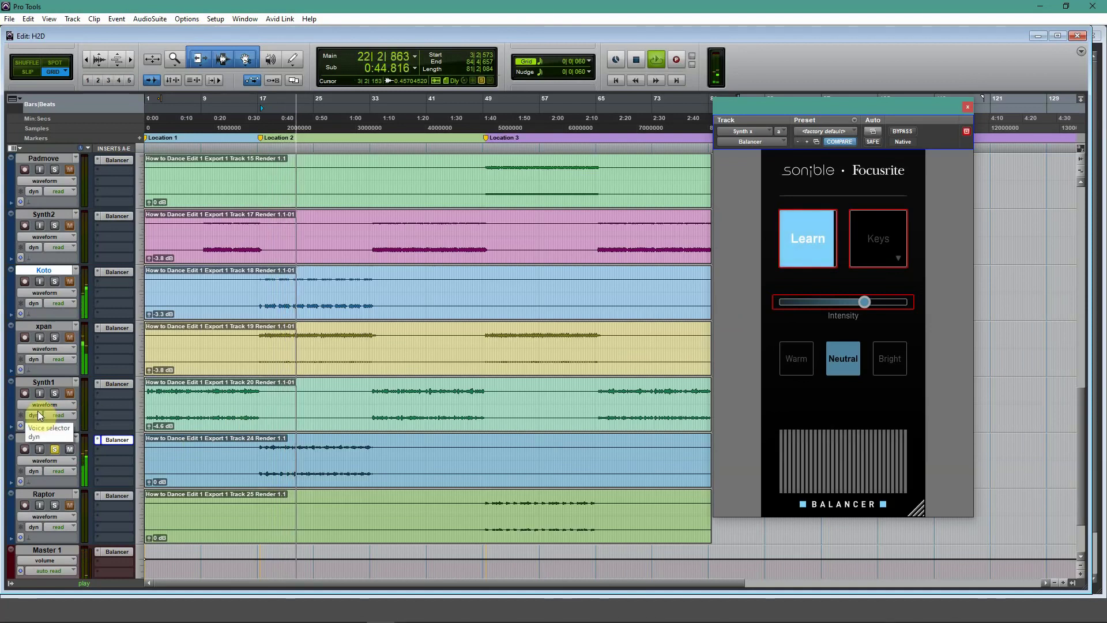
# Step: Compare the Bright, Warm and Neutral styles on Synth x, keep Neutral, and unsolo the track
pyautogui.click(894, 363)
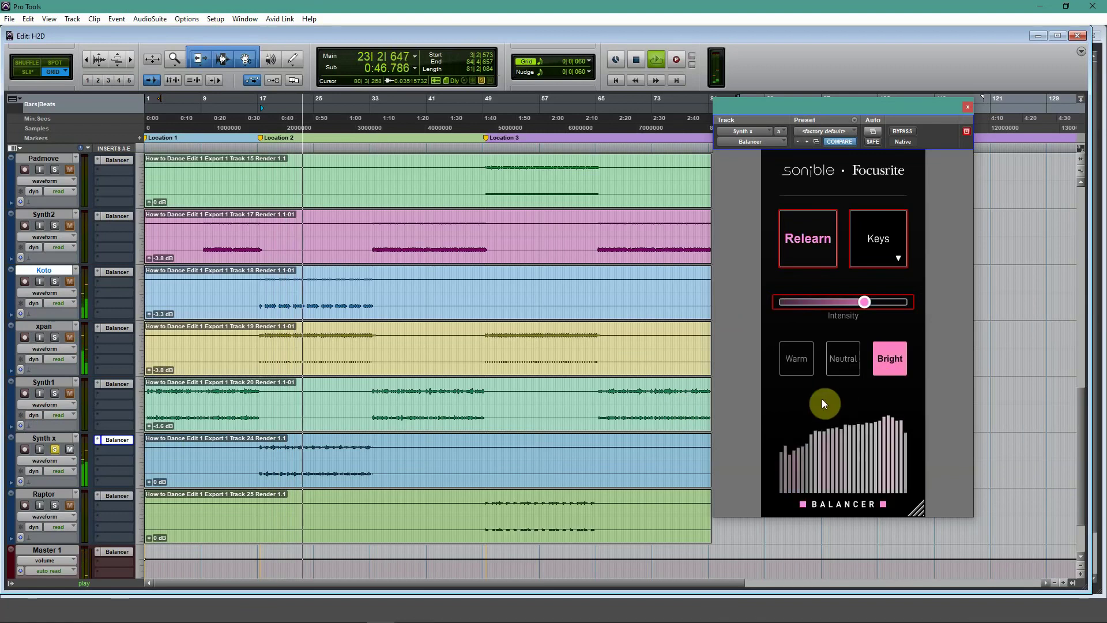
pyautogui.click(801, 371)
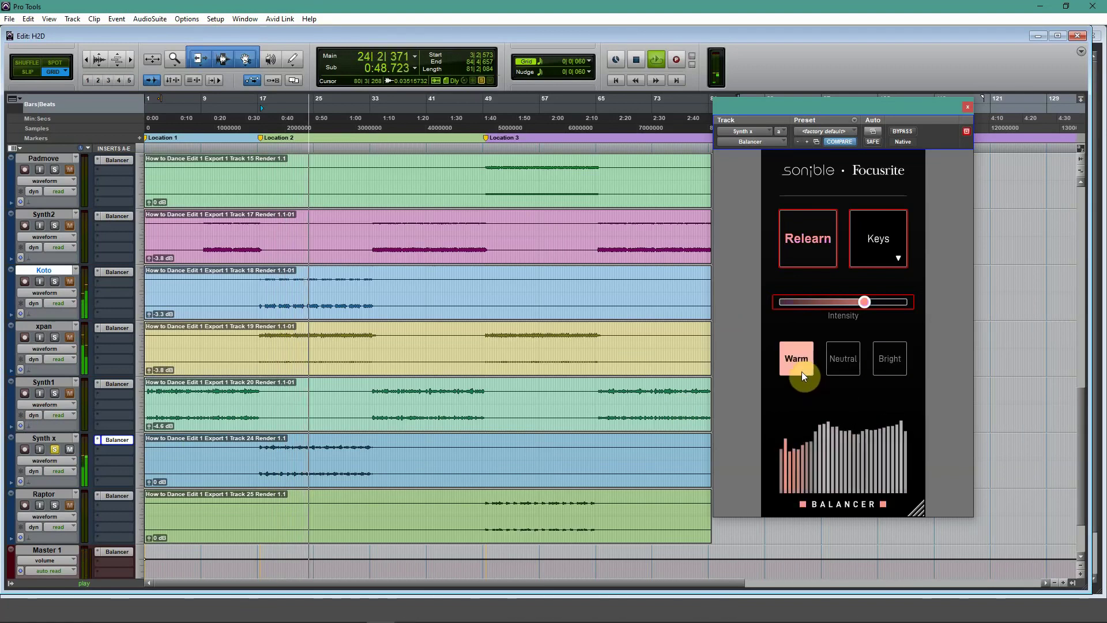
pyautogui.click(847, 363)
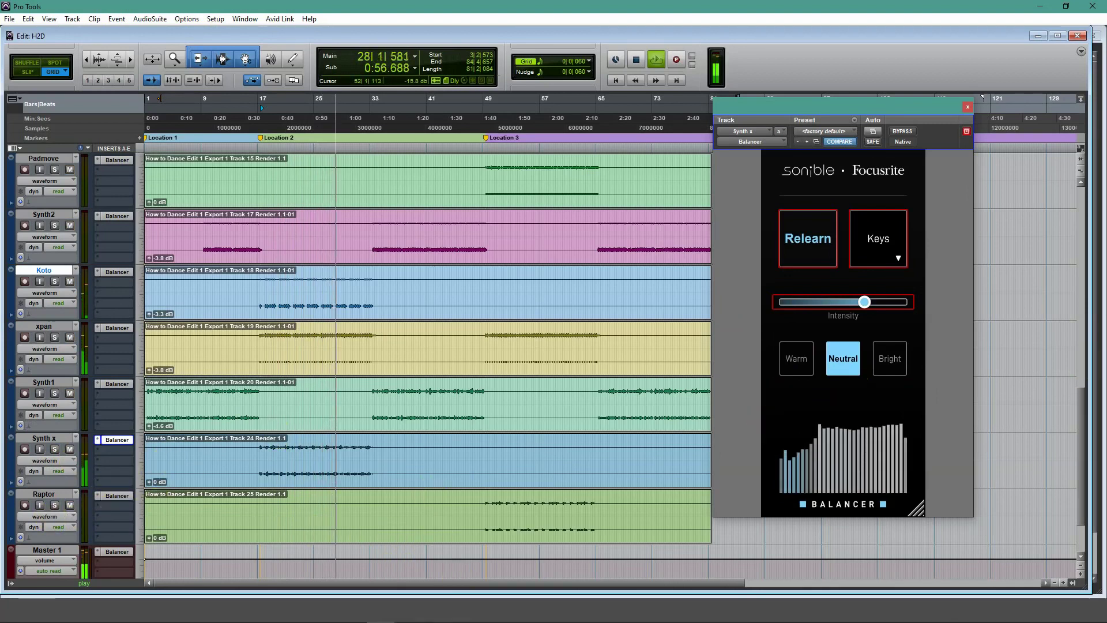
# Step: Restart playback from Location 3 and have Balancer learn the soloed Raptor track with the Keys profile
pyautogui.press('space')
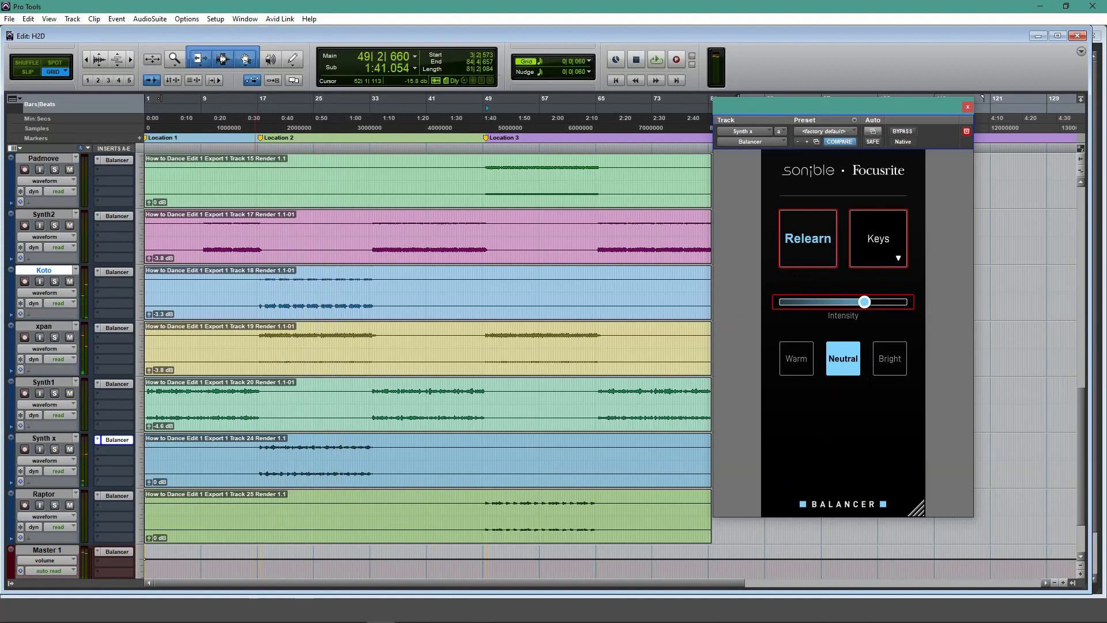
pyautogui.press('space')
pyautogui.click(115, 495)
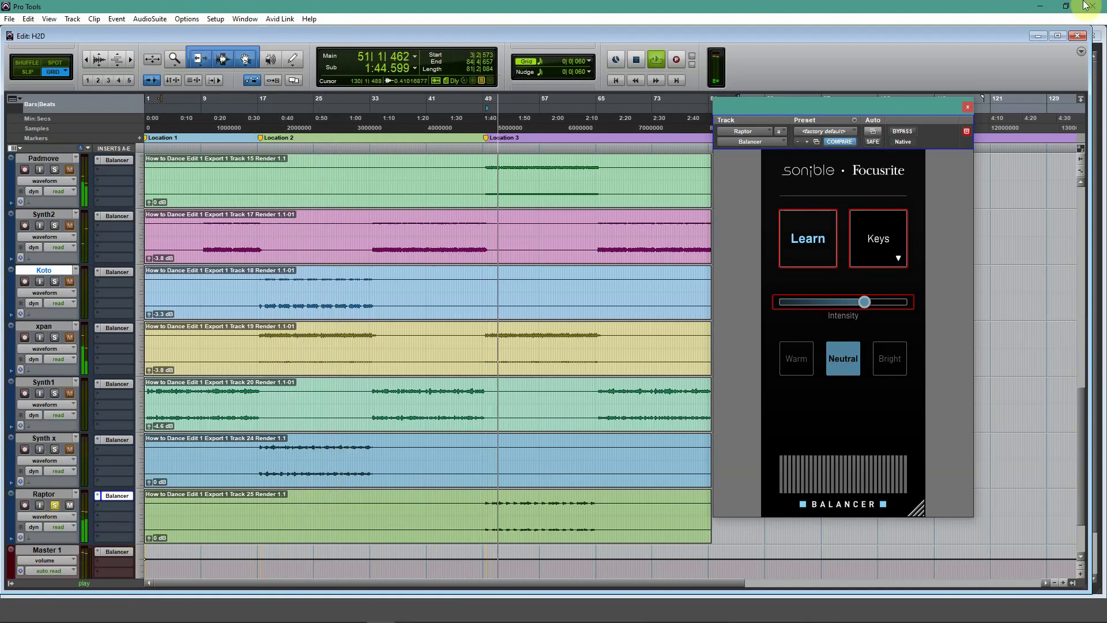
pyautogui.click(804, 368)
pyautogui.click(810, 247)
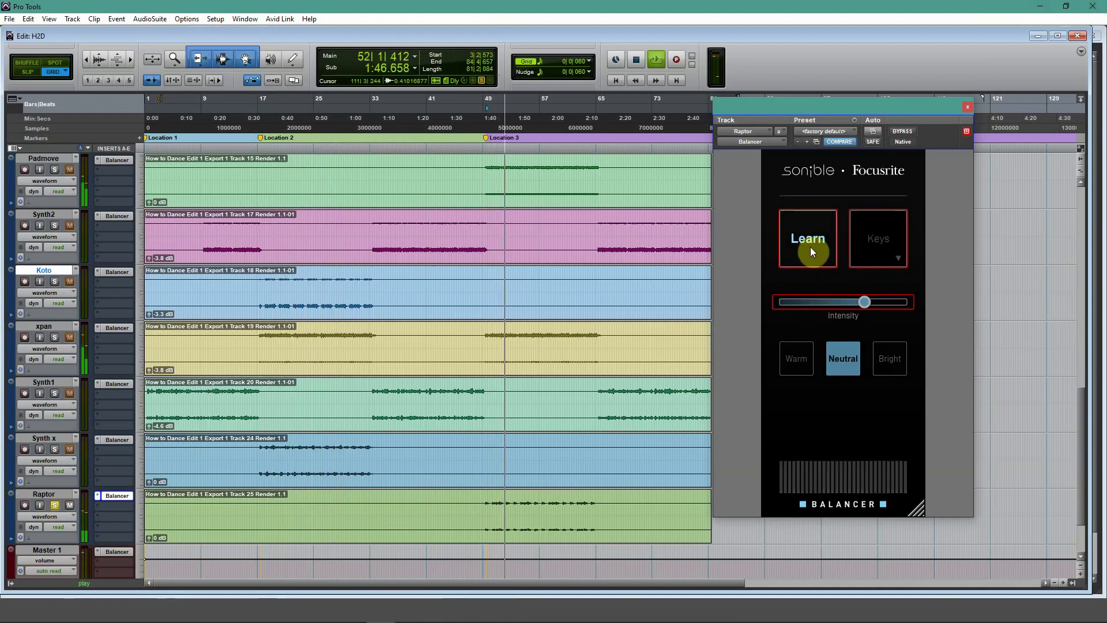
pyautogui.click(51, 504)
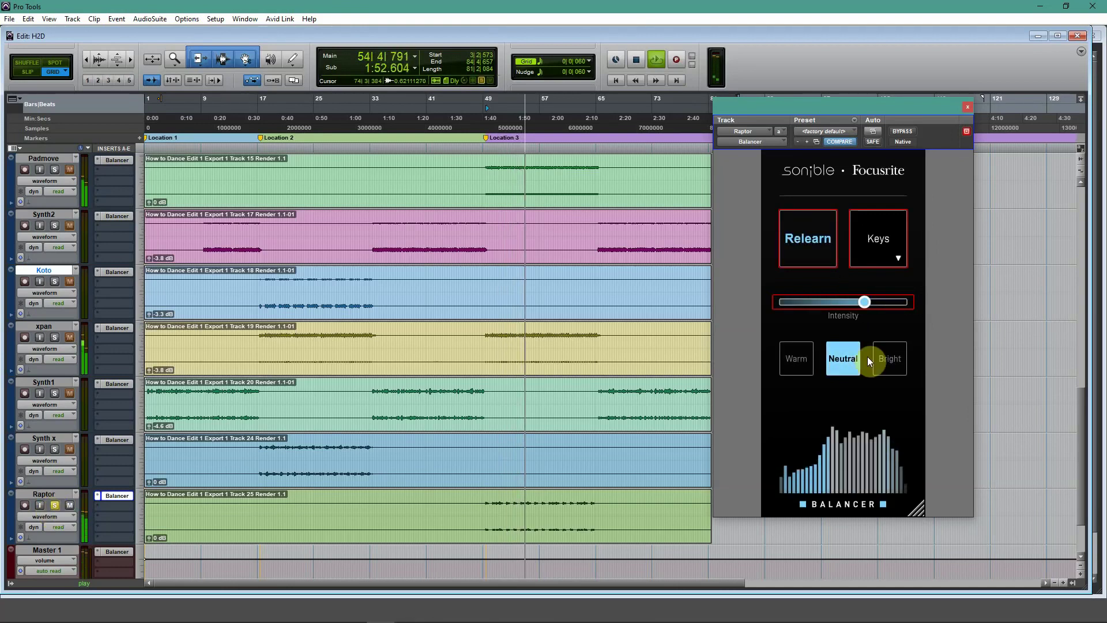
# Step: Compare the Bright, Warm and Neutral styles on Raptor, both soloed and in the full mix, and keep Neutral
pyautogui.click(889, 358)
pyautogui.click(798, 365)
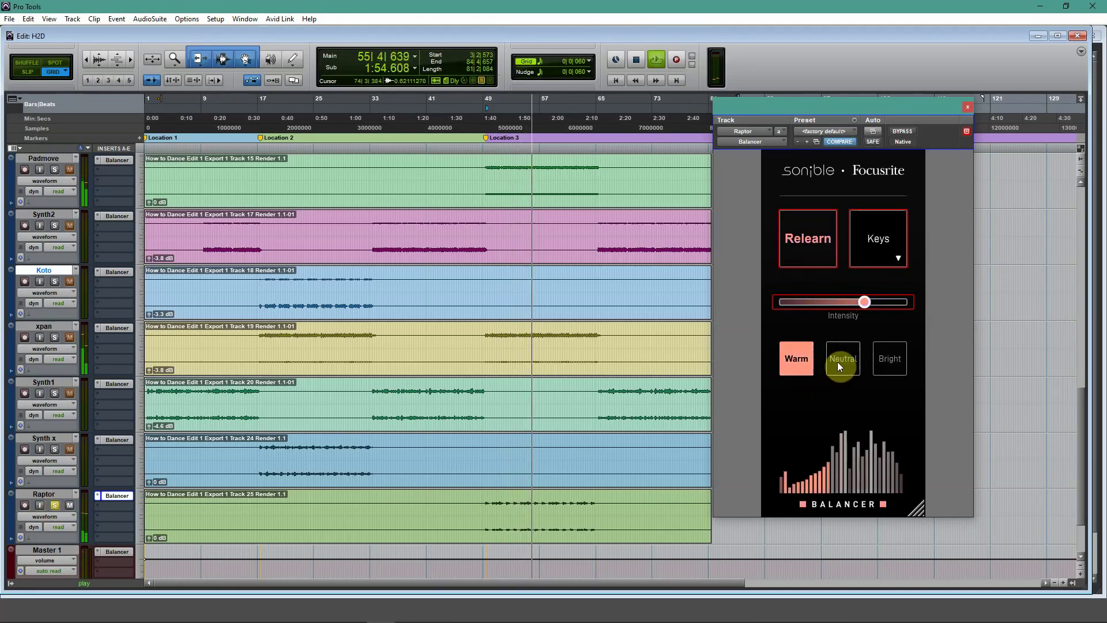
pyautogui.click(839, 360)
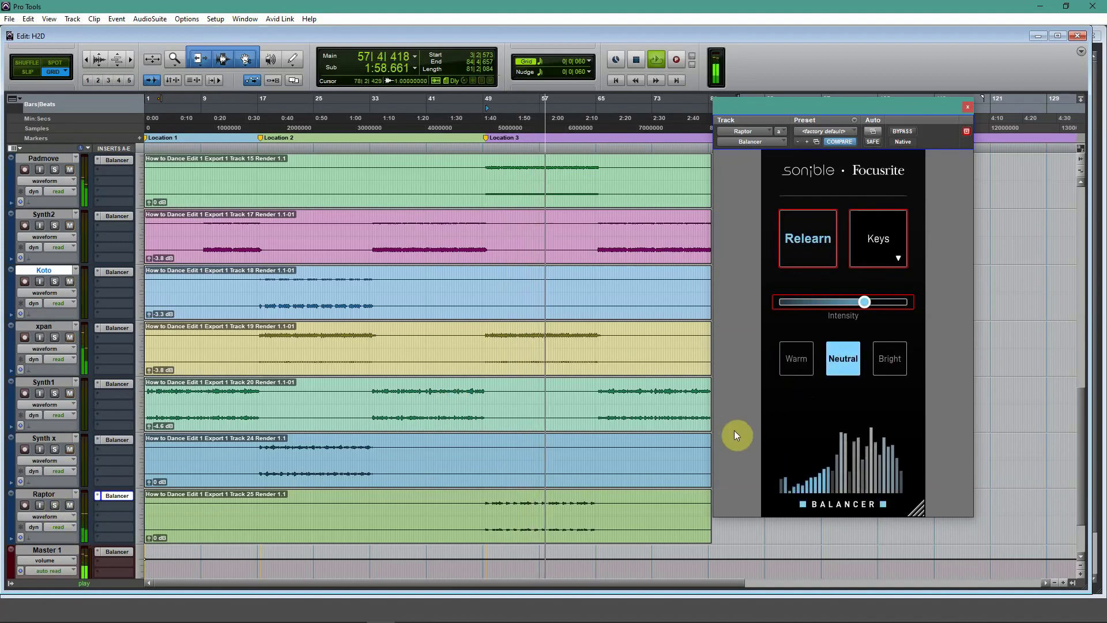
pyautogui.click(891, 362)
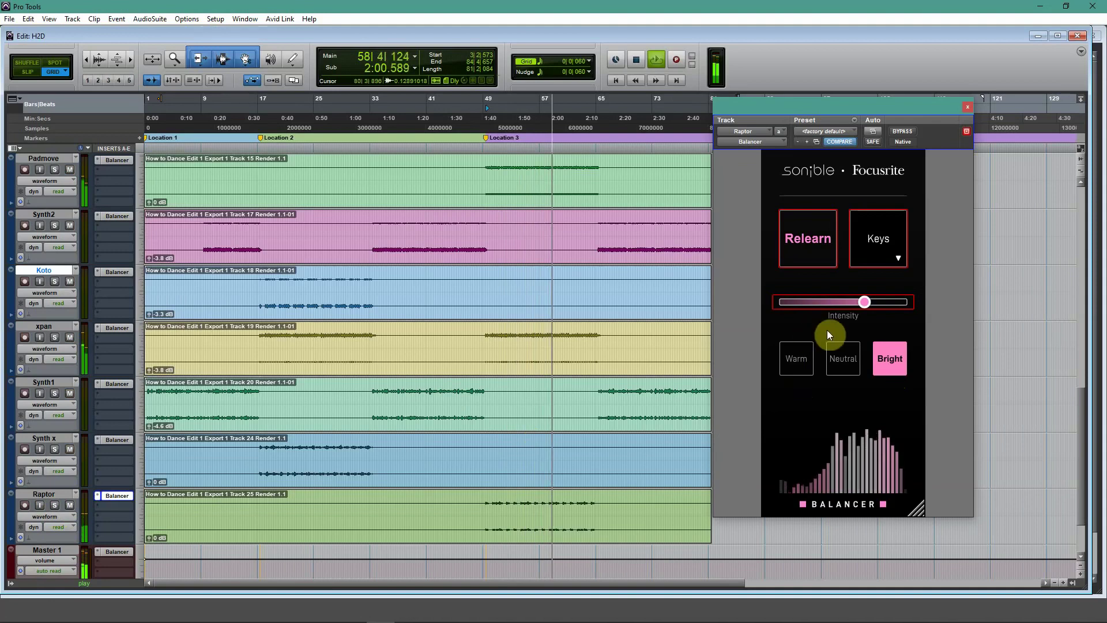
pyautogui.click(840, 356)
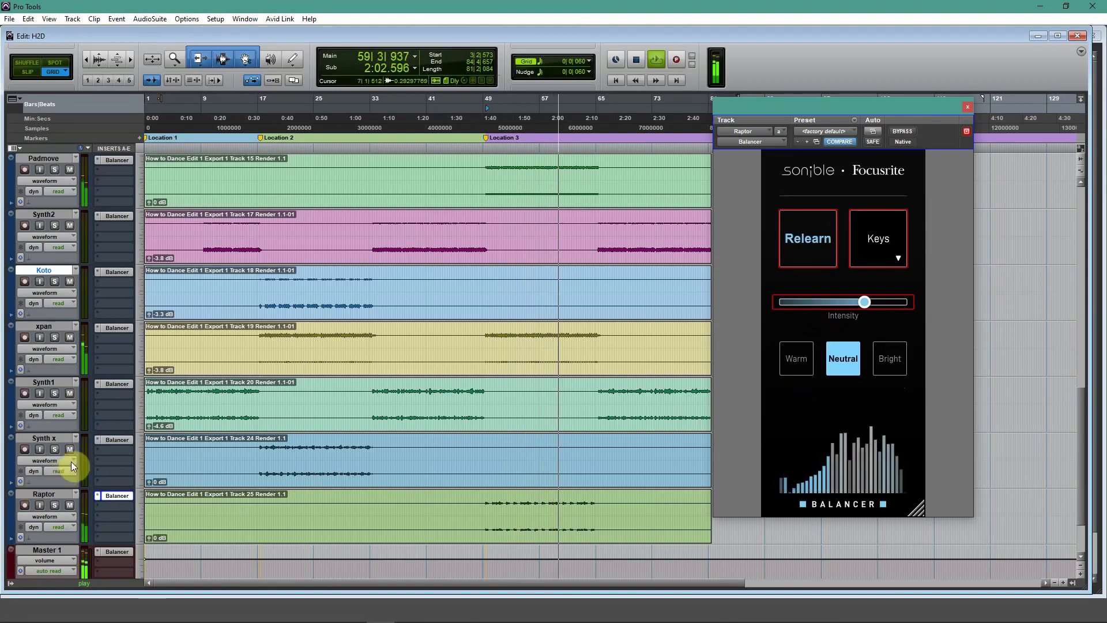
# Step: Switch to the Mix window and have Master 1's Balancer learn the full mix with the Universal profile
pyautogui.hotkey('ctrl', '=')
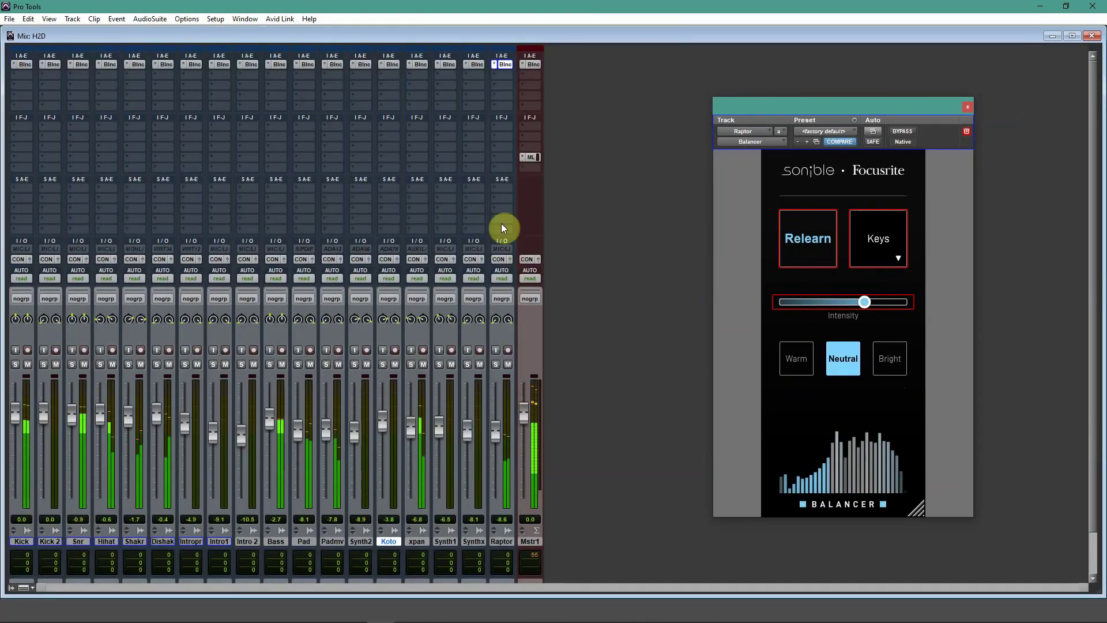
pyautogui.click(530, 64)
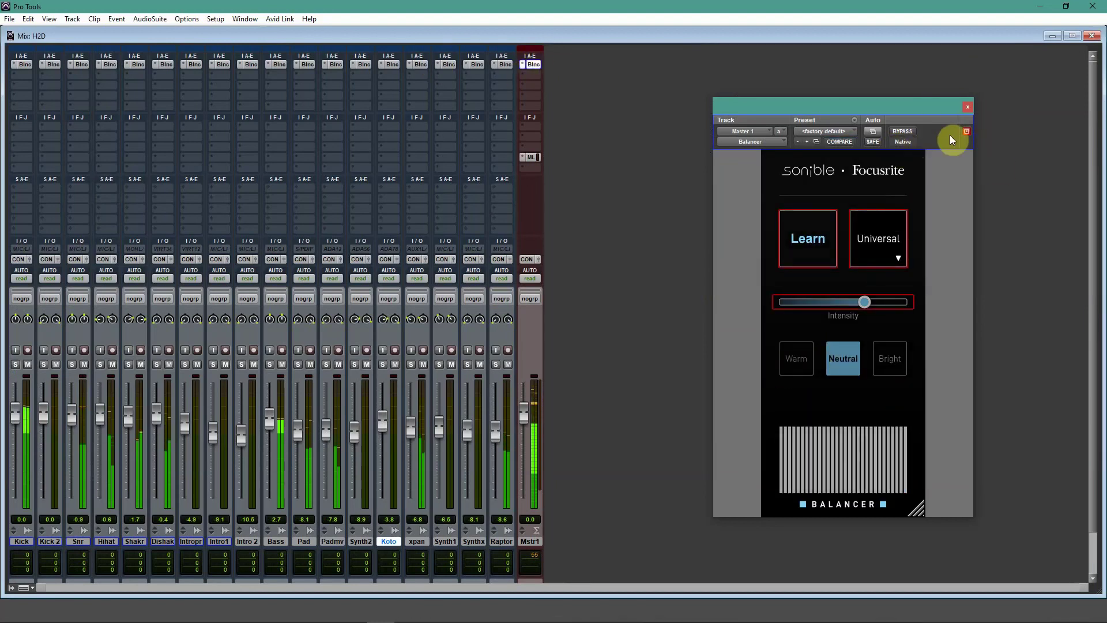
pyautogui.click(819, 249)
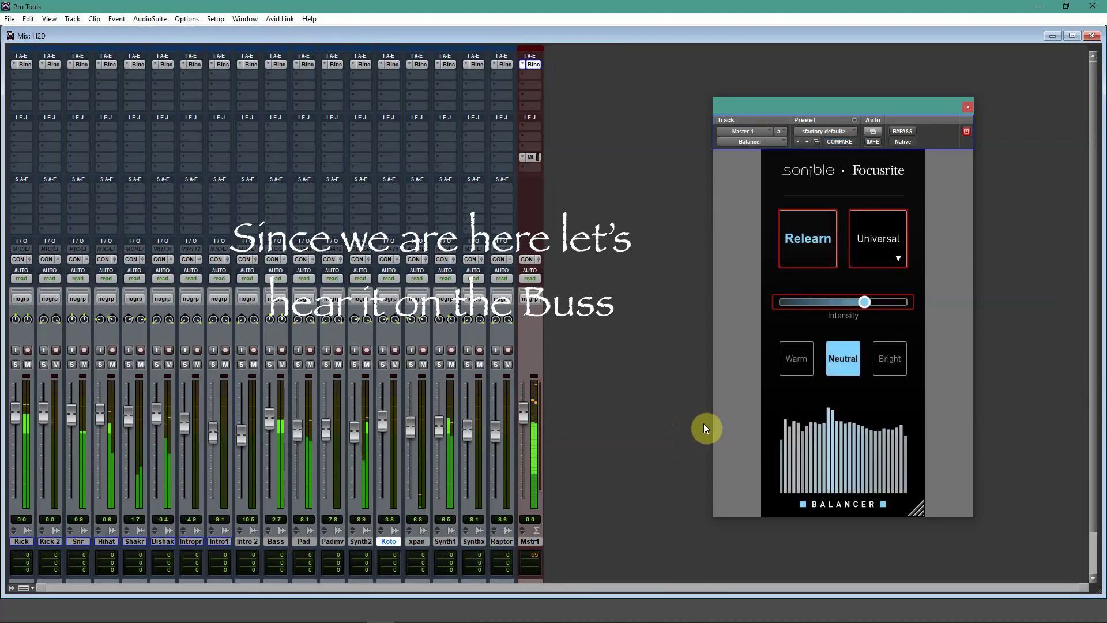
# Step: Compare the Warm, Bright and bypassed sound of Balancer on Master 1, and return to the Neutral style
pyautogui.click(791, 367)
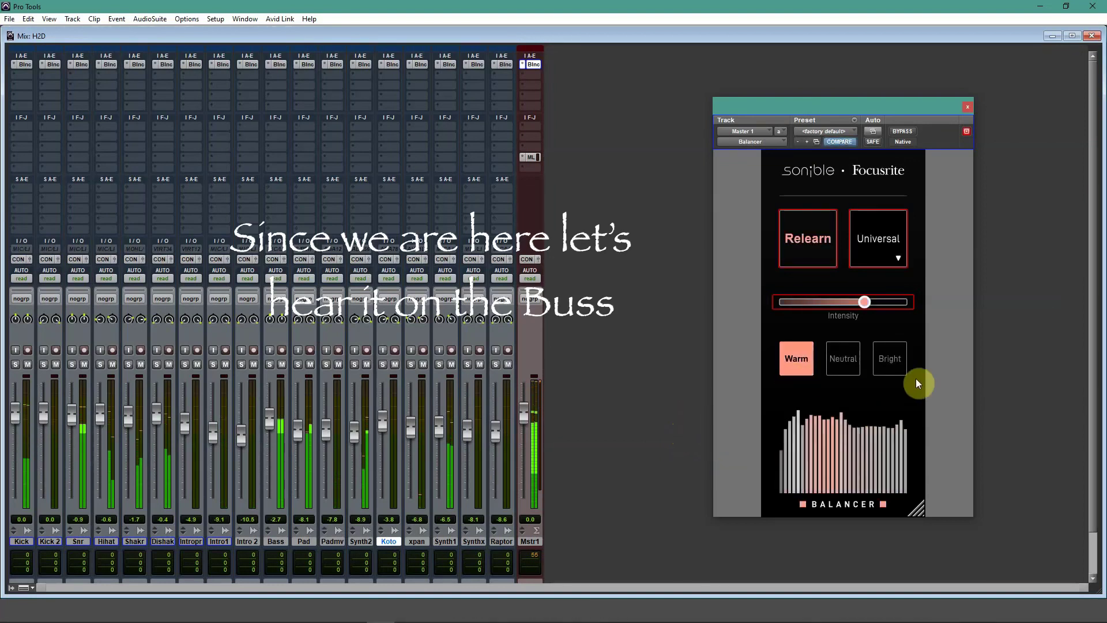
pyautogui.click(890, 363)
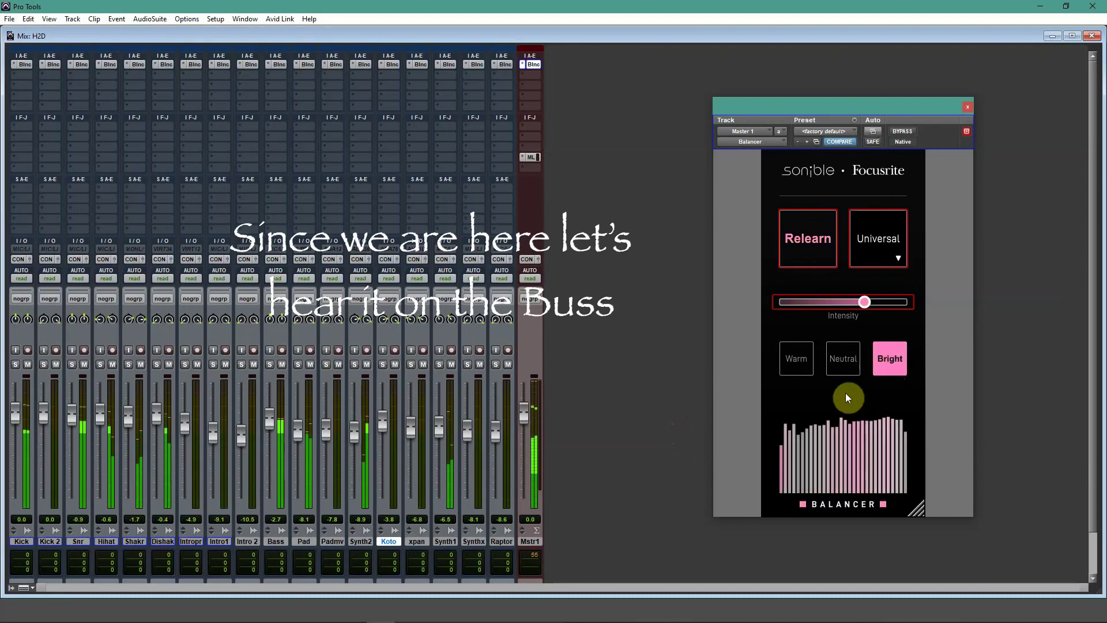
pyautogui.click(904, 129)
pyautogui.click(904, 130)
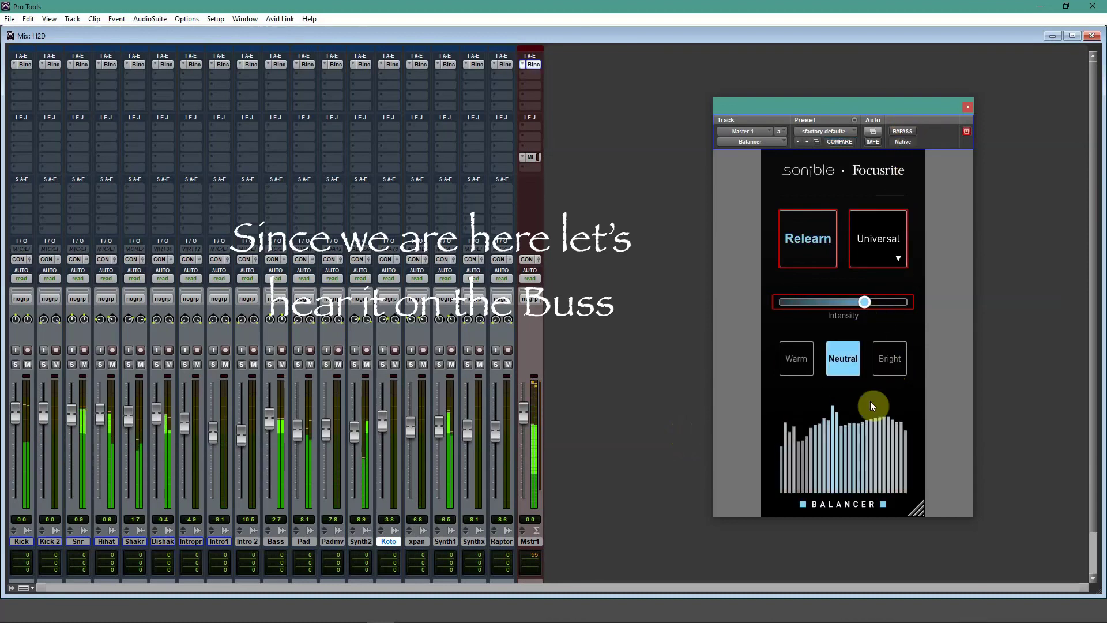
# Step: Compare Master 1's Balancer at zero intensity with the bypassed sound, and return the intensity to its default mark
pyautogui.moveTo(863, 300); pyautogui.dragTo(781, 302)
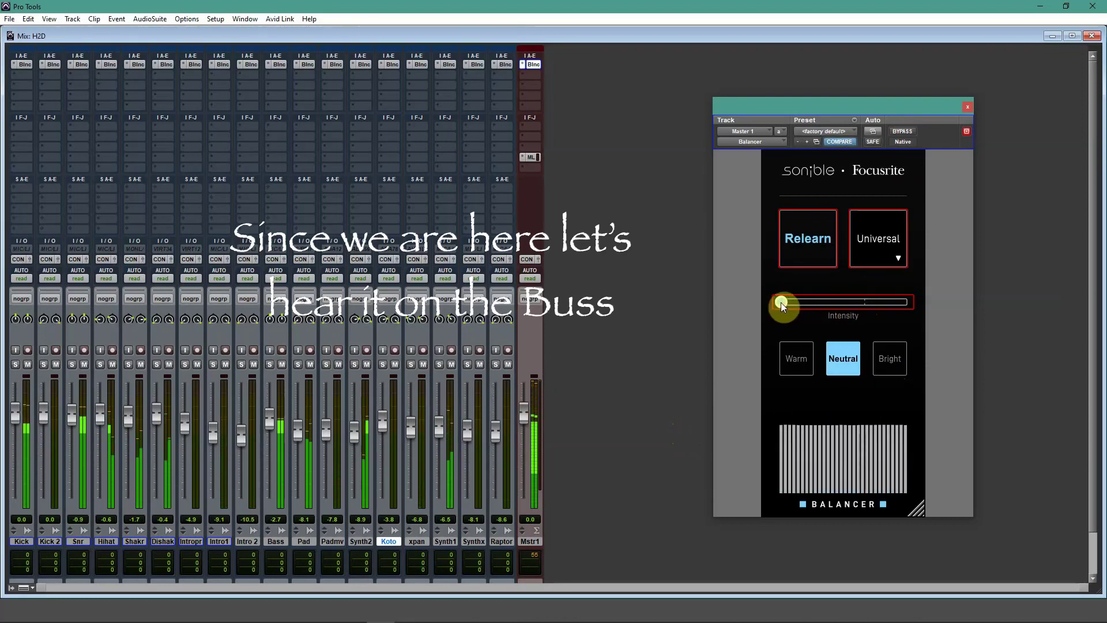
pyautogui.click(910, 131)
pyautogui.click(905, 132)
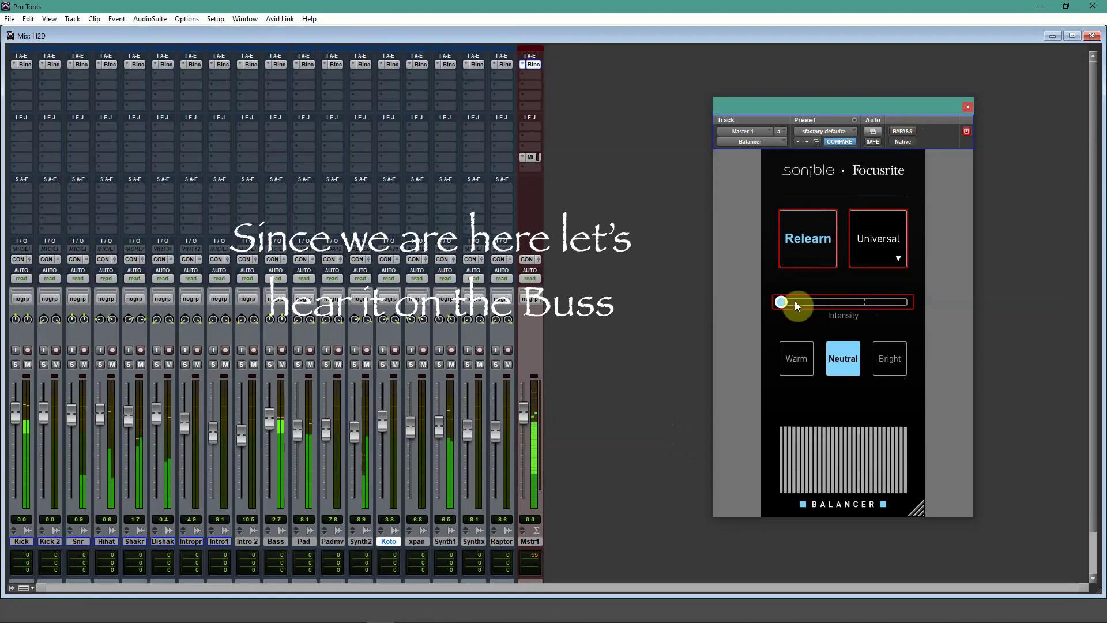
pyautogui.moveTo(781, 303); pyautogui.dragTo(864, 302)
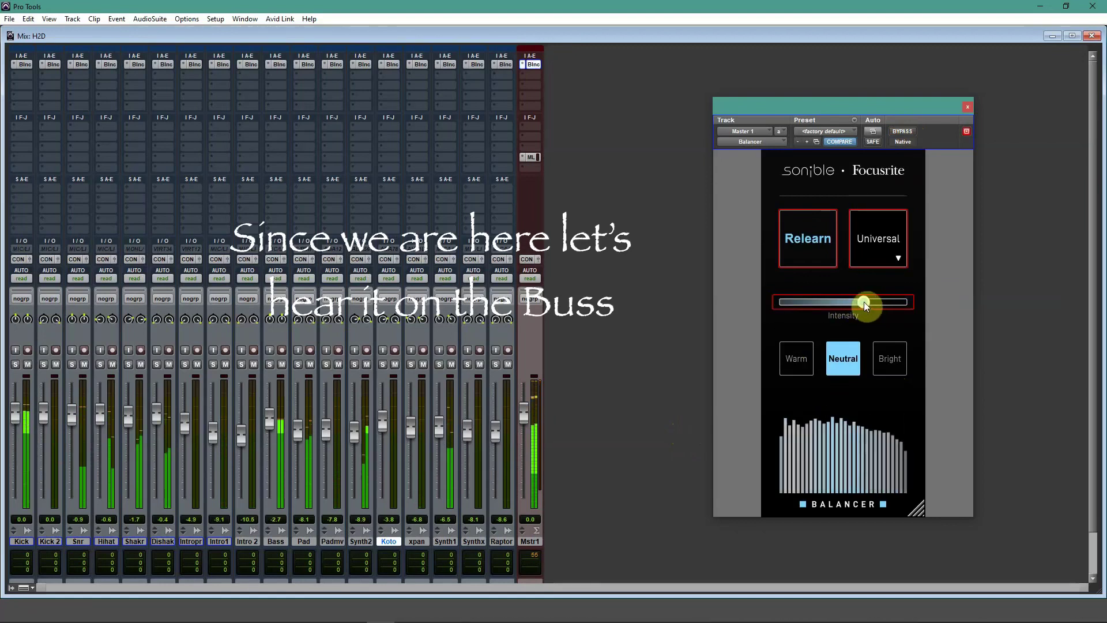
# Step: Keep the Universal profile, lower Master 1's Balancer intensity to about one fifth, and compare it with the bypassed sound
pyautogui.click(893, 238)
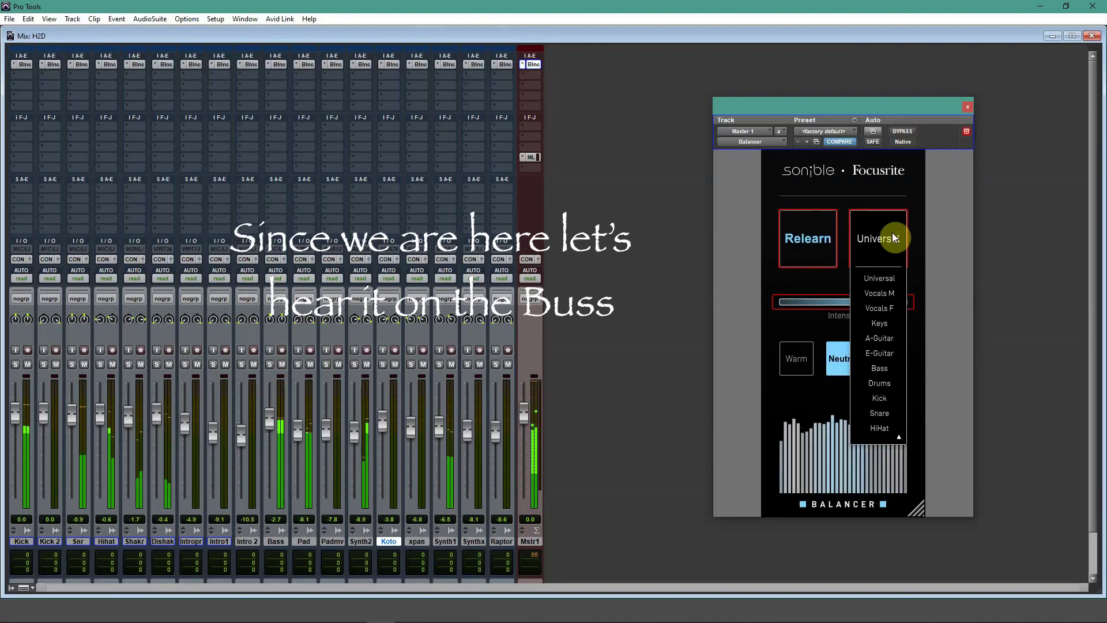
pyautogui.click(721, 309)
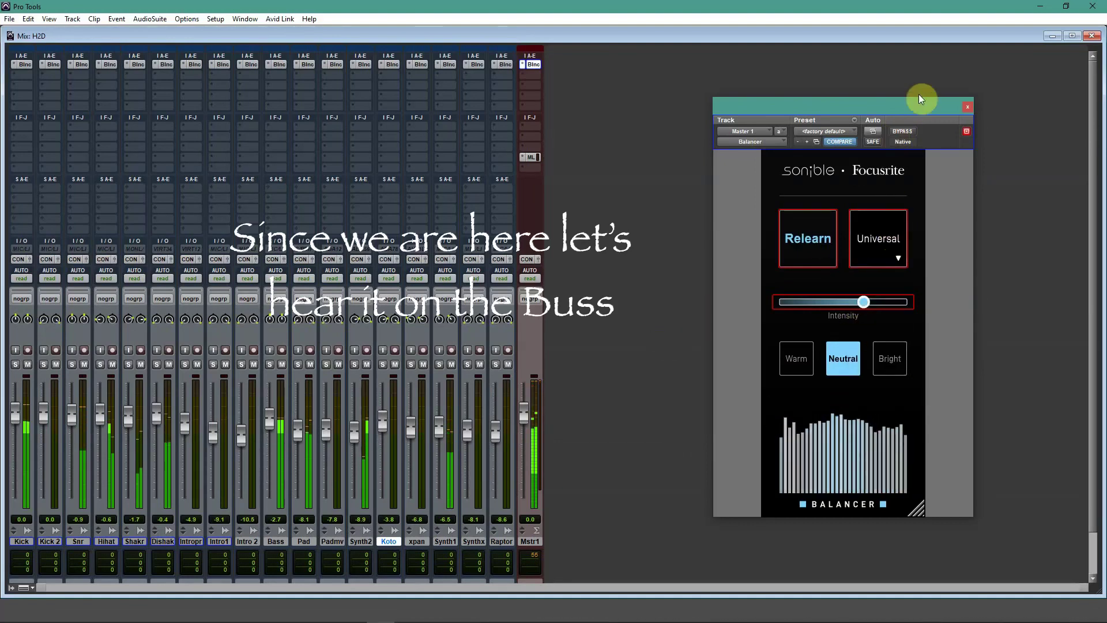
pyautogui.click(904, 132)
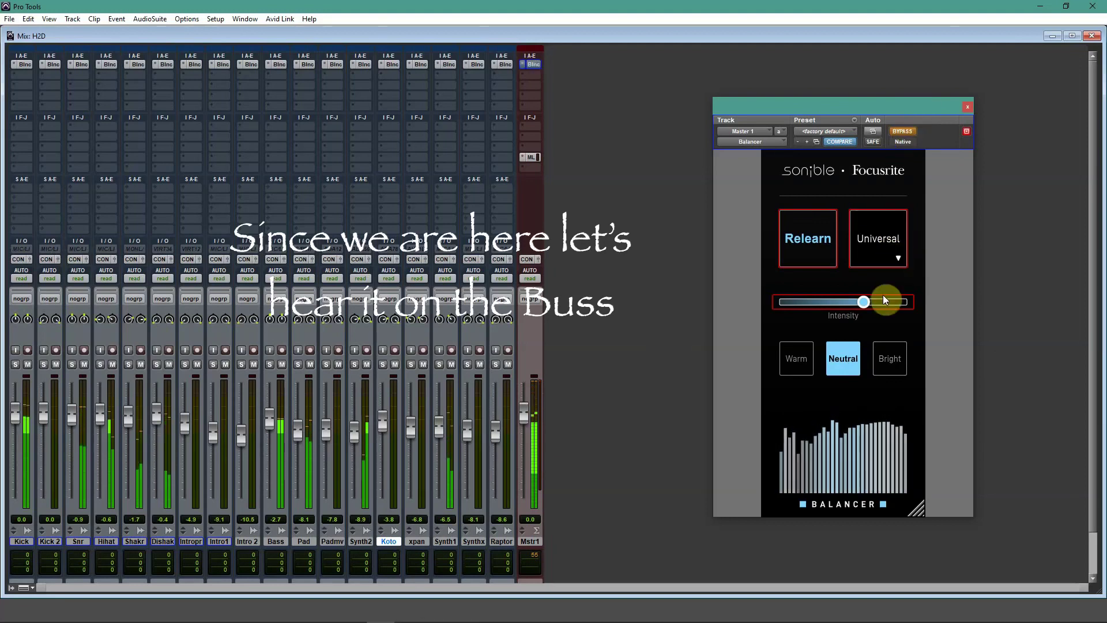
pyautogui.moveTo(862, 302); pyautogui.dragTo(784, 300)
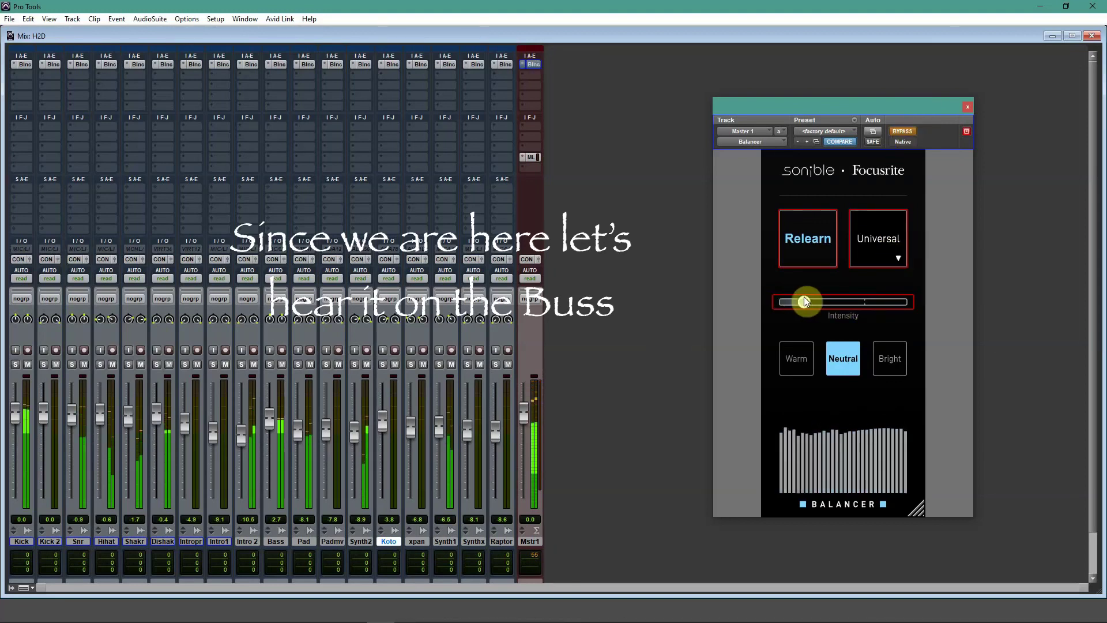
pyautogui.click(909, 130)
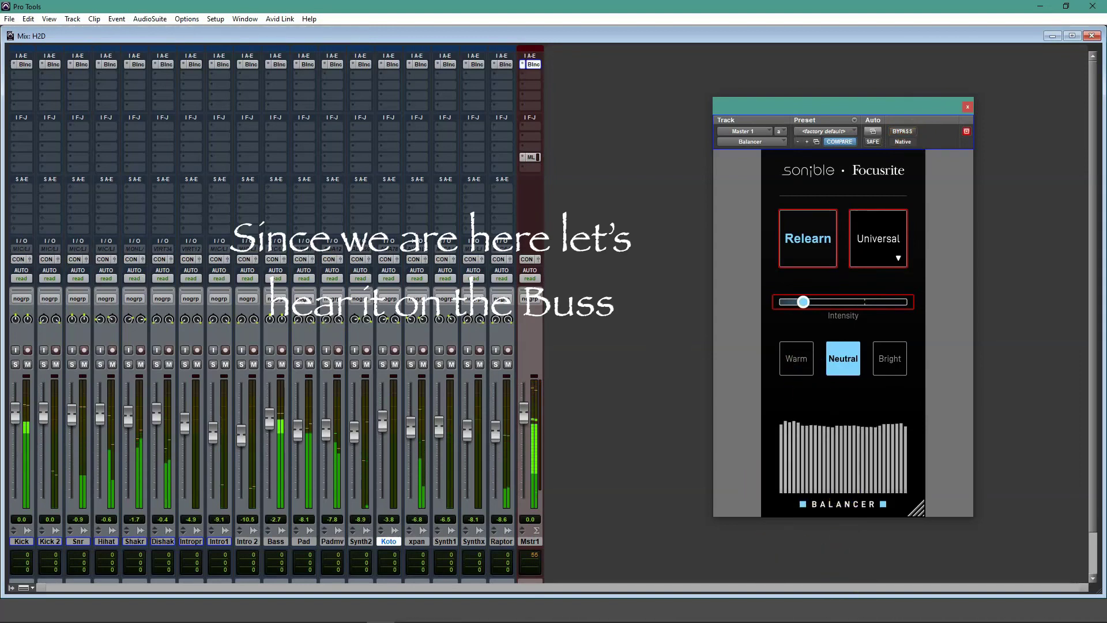
pyautogui.click(902, 132)
pyautogui.click(902, 131)
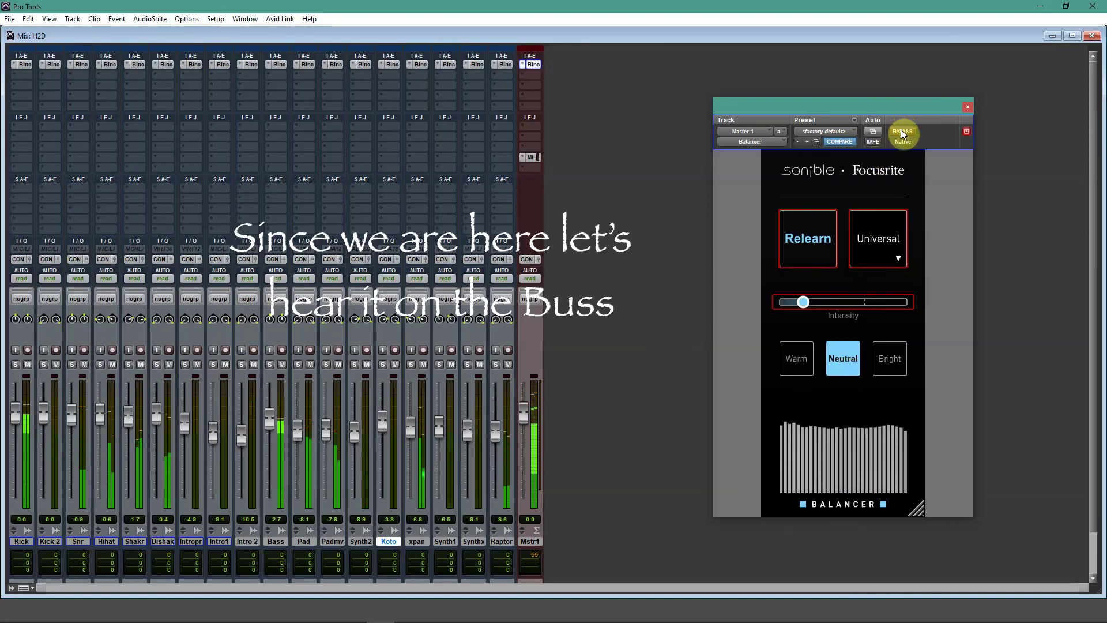
# Step: Enlarge the Balancer interface slightly and open the ML4000 ML1 Limiter on Master 1
pyautogui.moveTo(871, 504)
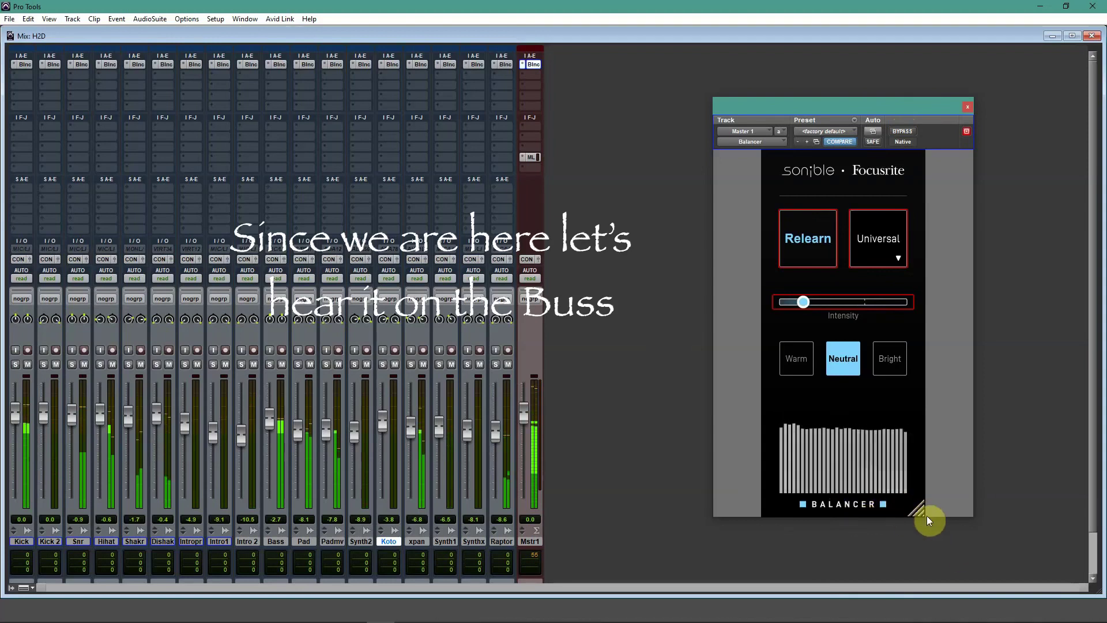
pyautogui.moveTo(919, 509); pyautogui.dragTo(936, 483)
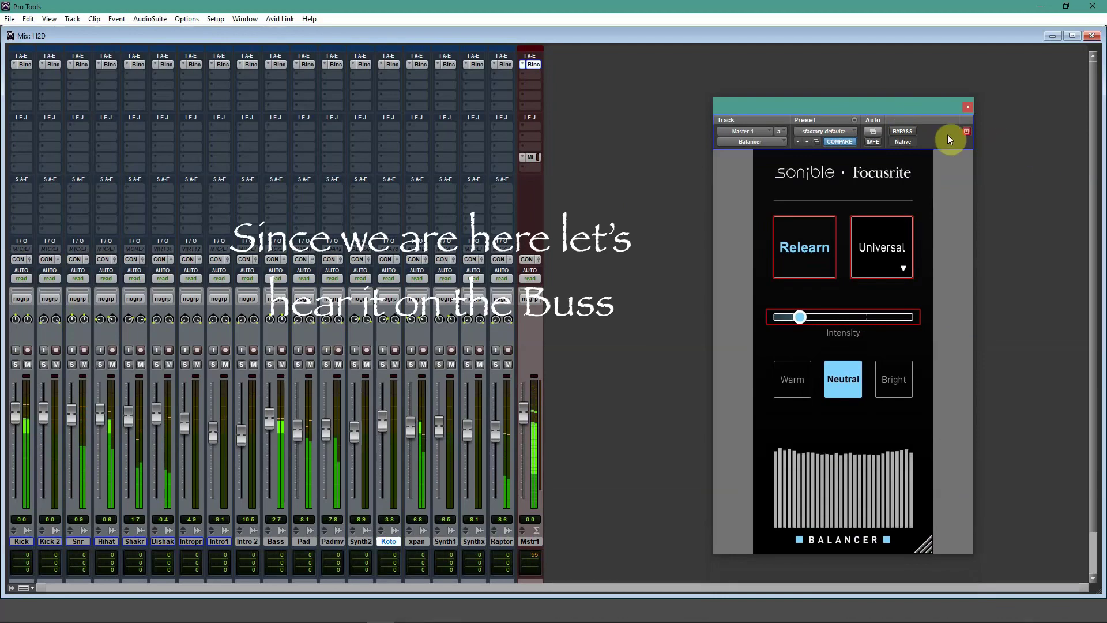
pyautogui.click(527, 159)
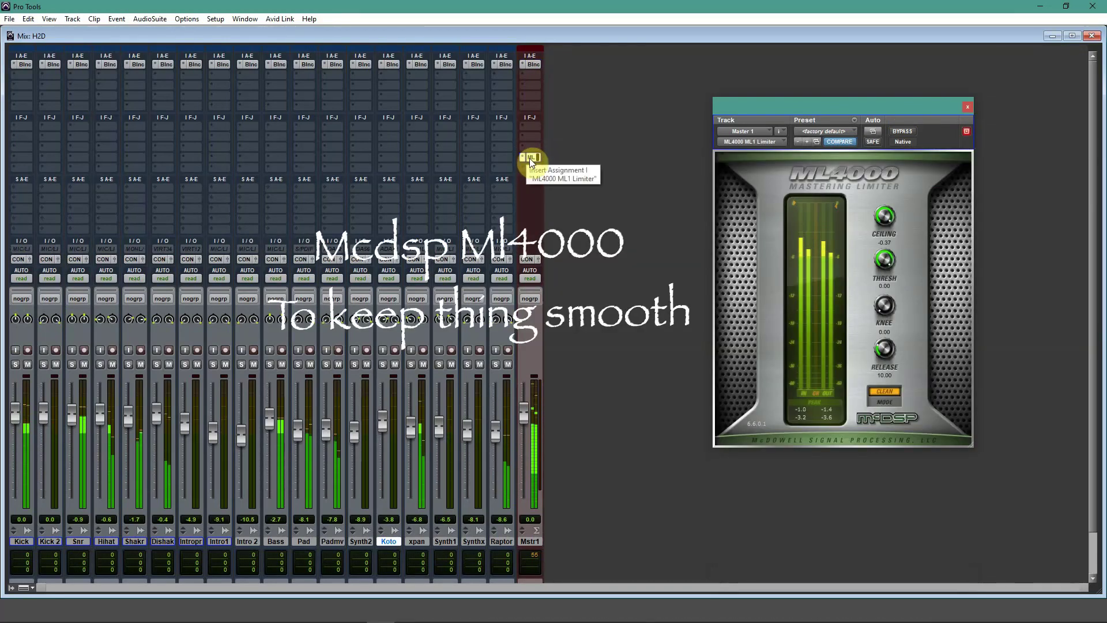
# Step: Close the limiter window and compare the mix with the Balancer inserts bypassed on all tracks and then re-enabled
pyautogui.click(530, 158)
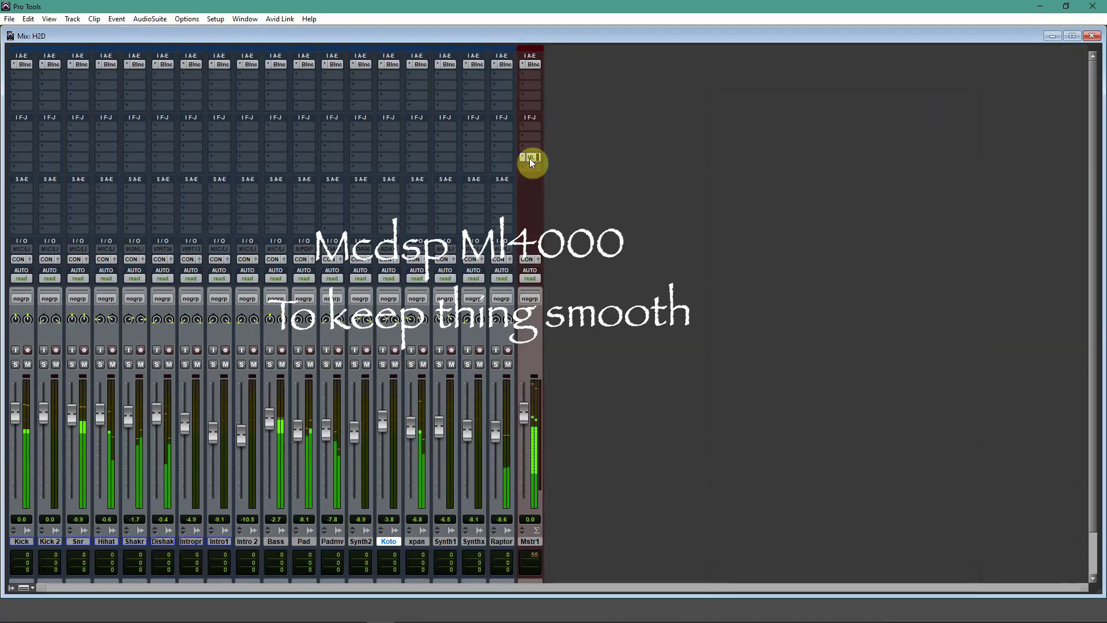
pyautogui.keyDown('ctrl'); pyautogui.keyDown('alt'); pyautogui.click(534, 65); pyautogui.keyUp('alt'); pyautogui.keyUp('ctrl')
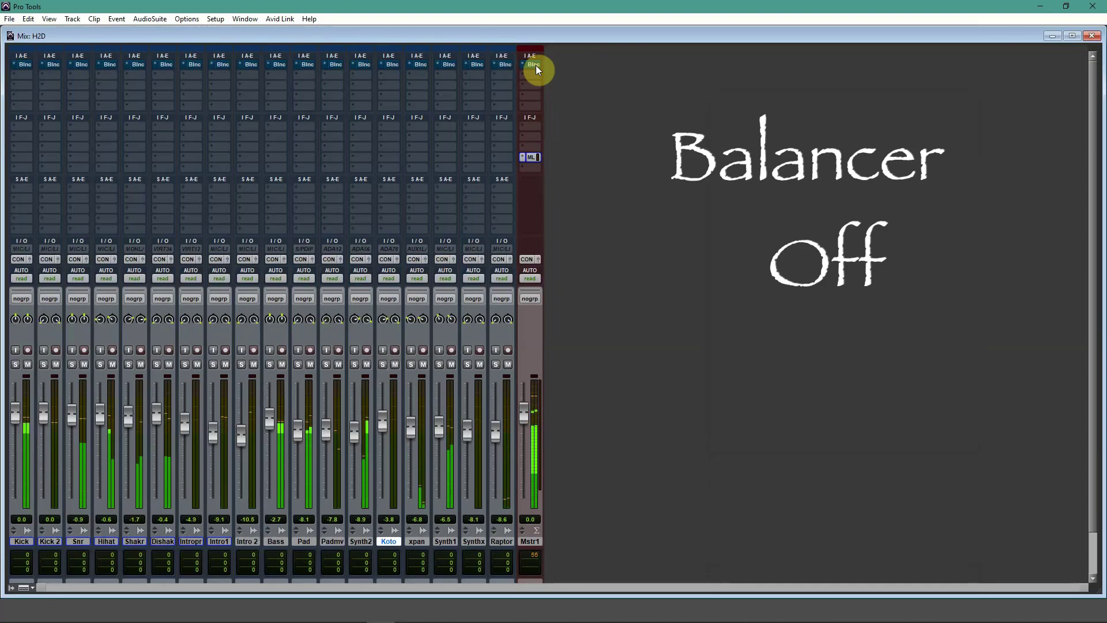
pyautogui.keyDown('ctrl'); pyautogui.keyDown('alt'); pyautogui.click(534, 65); pyautogui.keyUp('alt'); pyautogui.keyUp('ctrl')
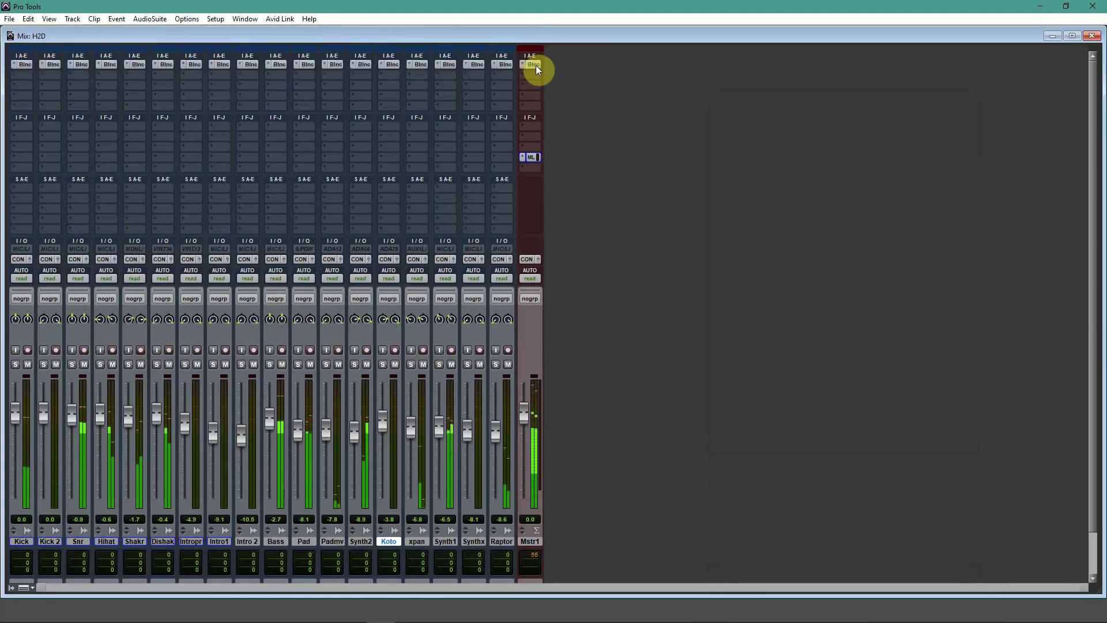
# Step: Review the Balancer profile, intensity and style on the drum and percussion tracks, from Kick through Dishak
pyautogui.click(29, 64)
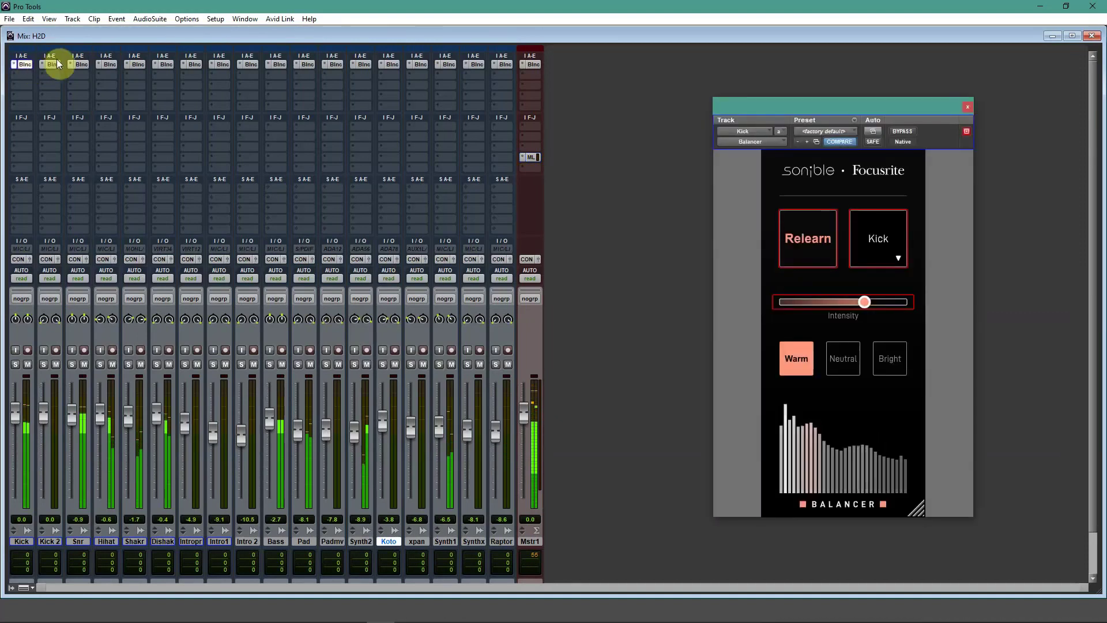
pyautogui.click(60, 64)
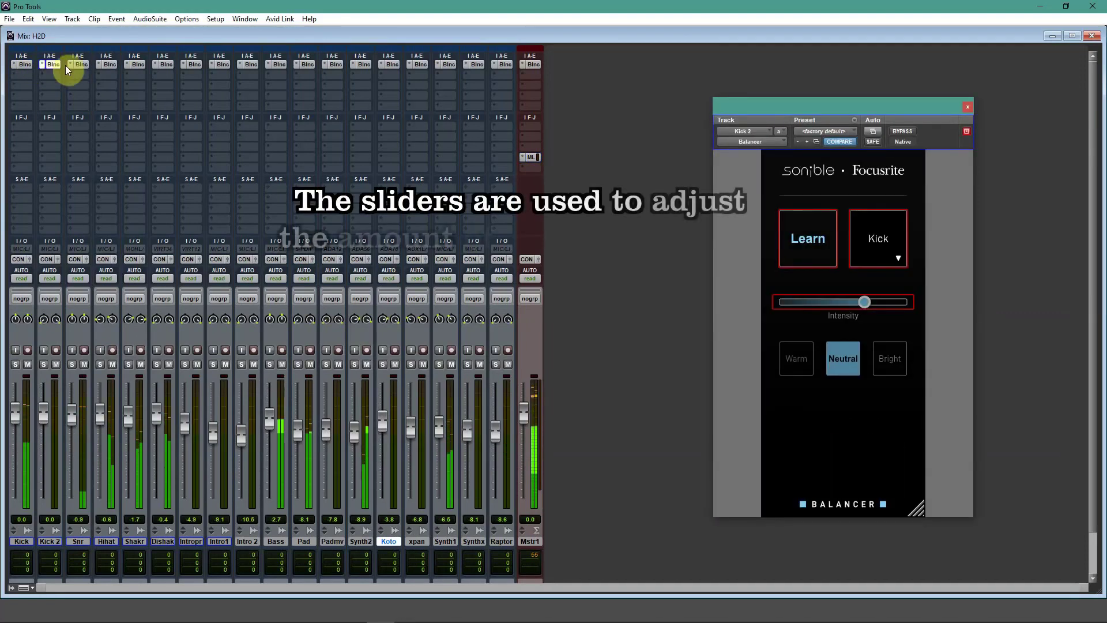
pyautogui.click(81, 65)
pyautogui.click(107, 64)
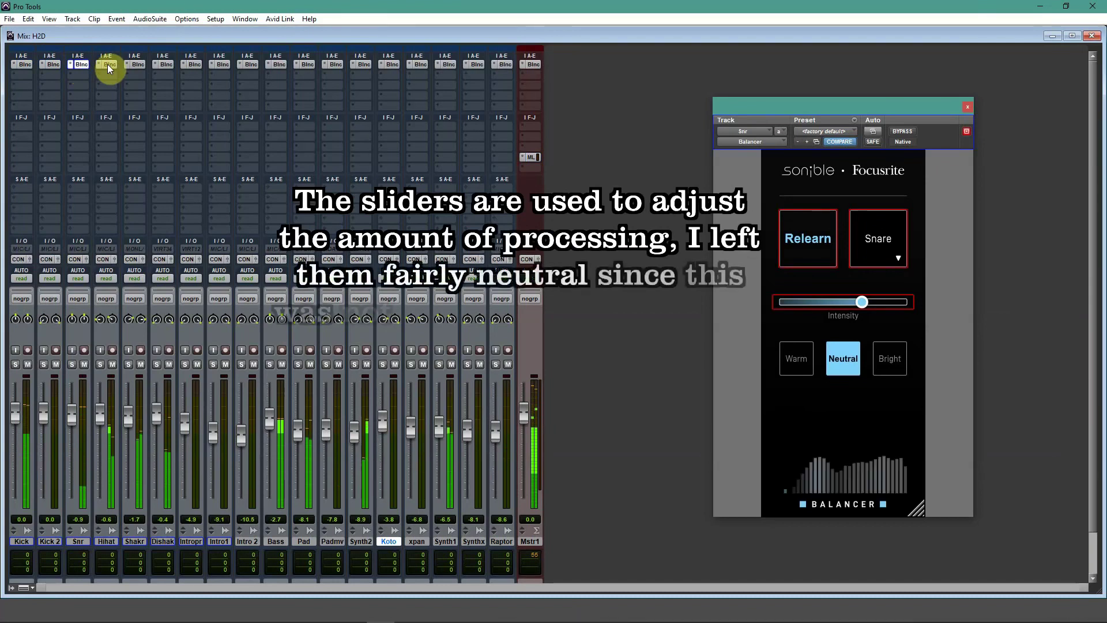
pyautogui.click(138, 64)
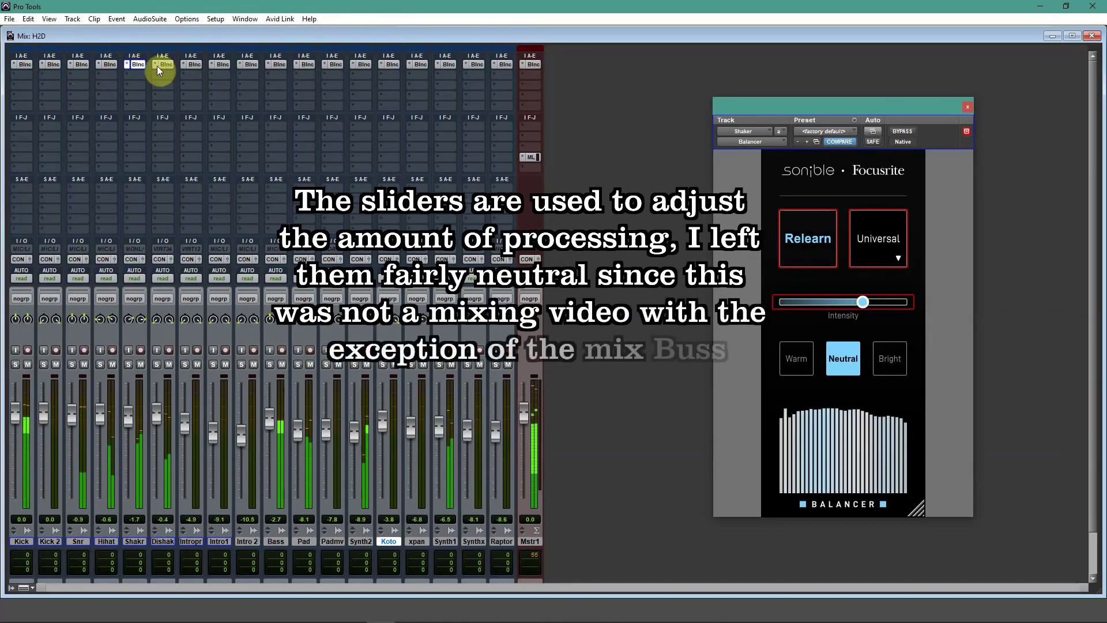
pyautogui.click(161, 65)
# Step: Review the Balancer settings on the three intro tracks, the Bass and the Pad
pyautogui.click(192, 63)
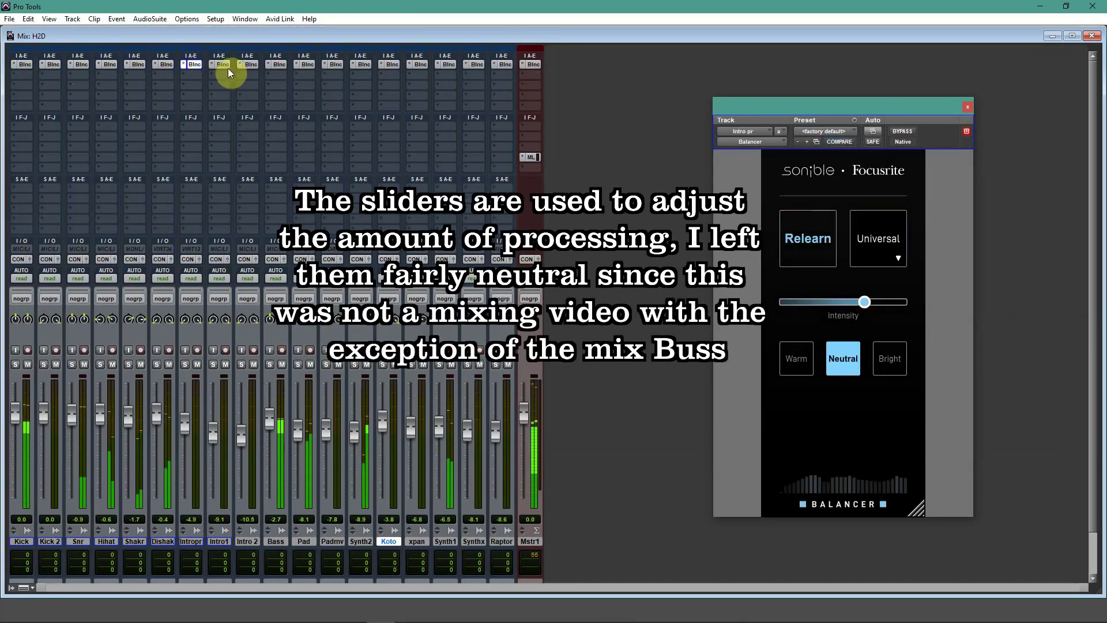
pyautogui.click(221, 64)
pyautogui.click(248, 64)
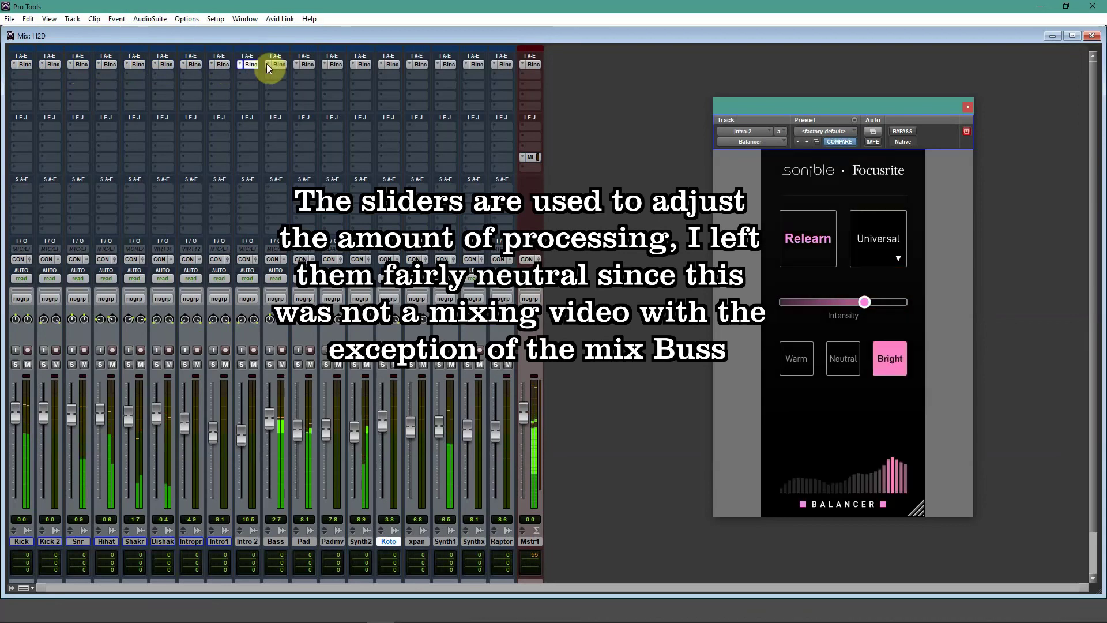
pyautogui.click(275, 64)
pyautogui.click(307, 61)
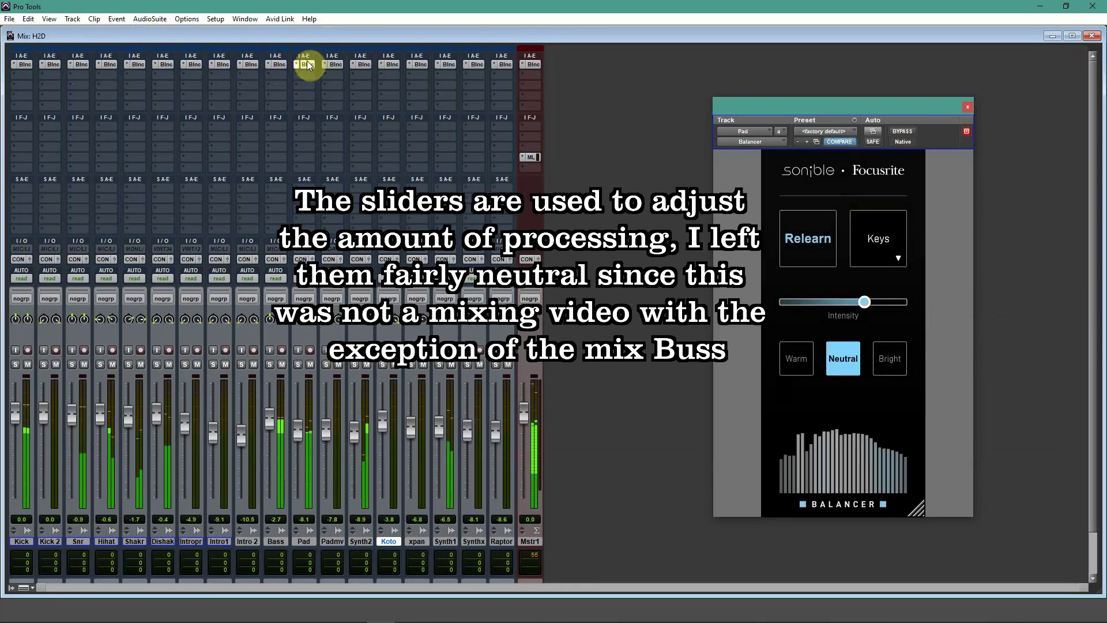
pyautogui.click(327, 60)
pyautogui.click(365, 34)
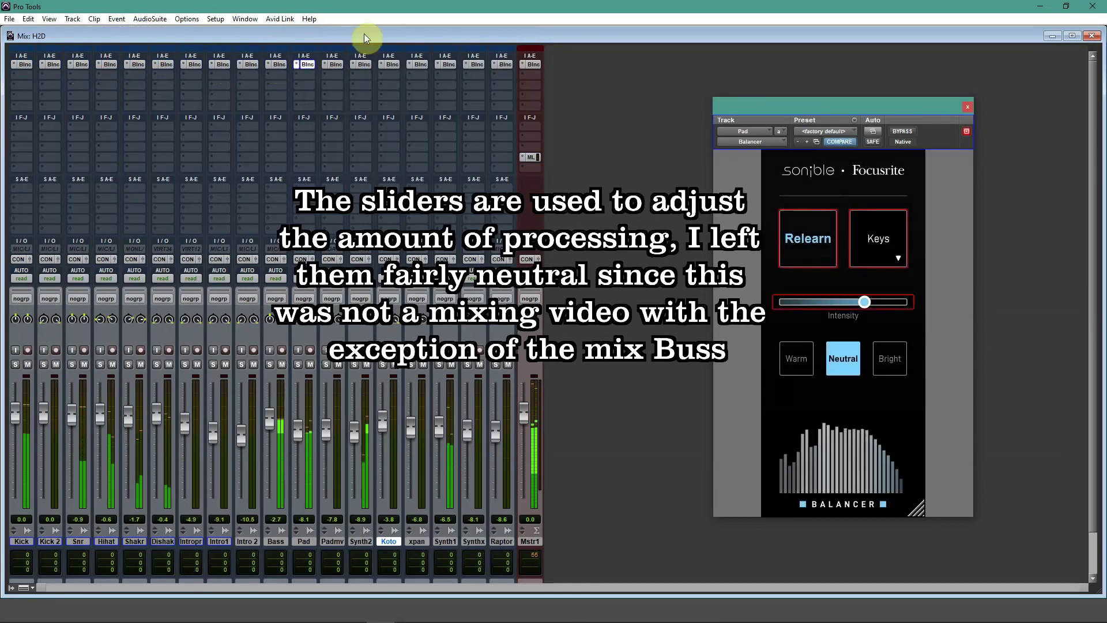
# Step: Review the Balancer settings on the remaining synth and melodic tracks, including Padmove, Koto, xpan and Raptor, ending with Master 1
pyautogui.click(368, 62)
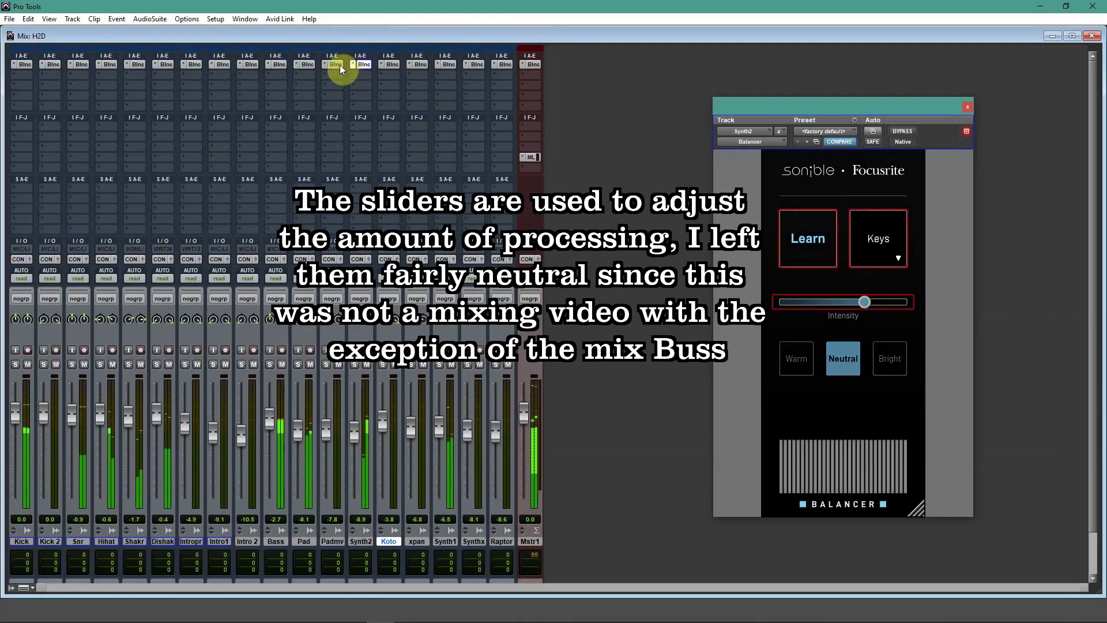
pyautogui.click(337, 62)
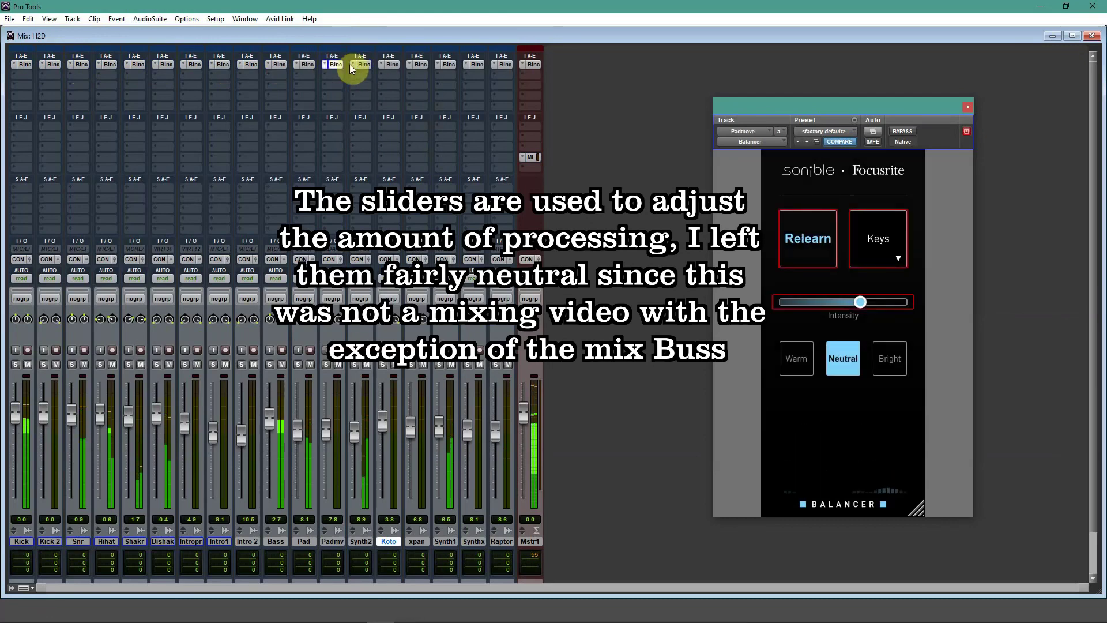
pyautogui.click(391, 65)
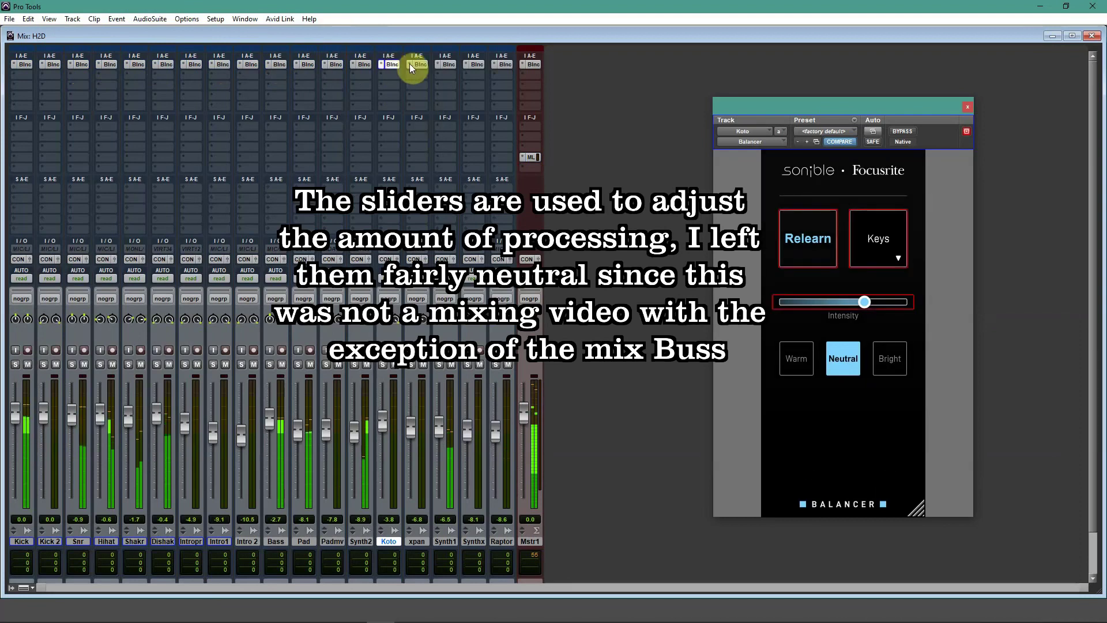
pyautogui.click(419, 64)
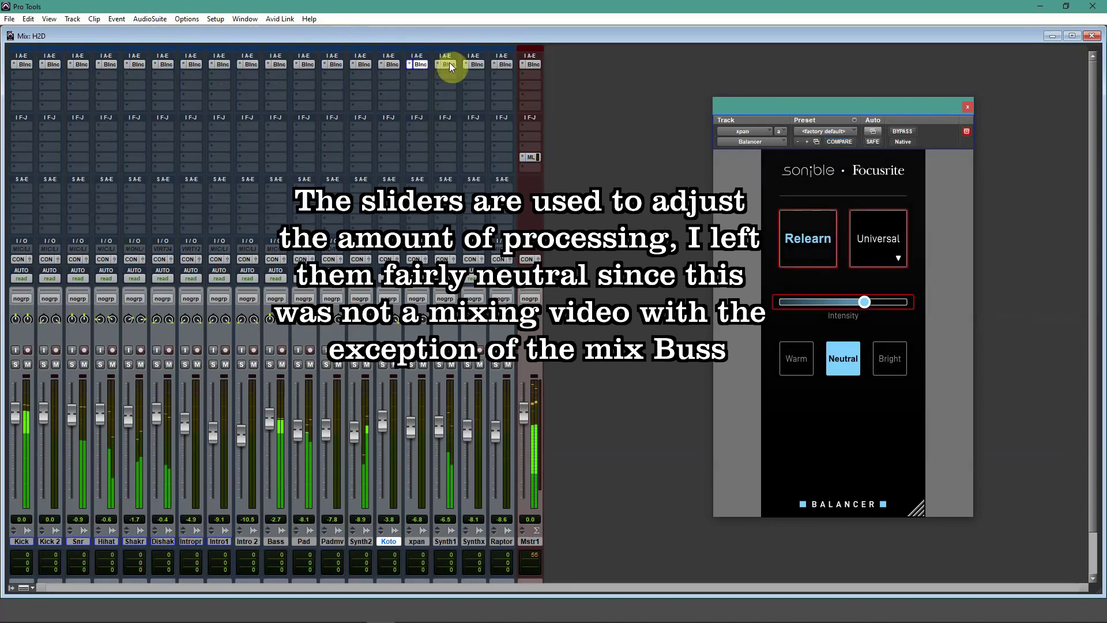
pyautogui.click(473, 63)
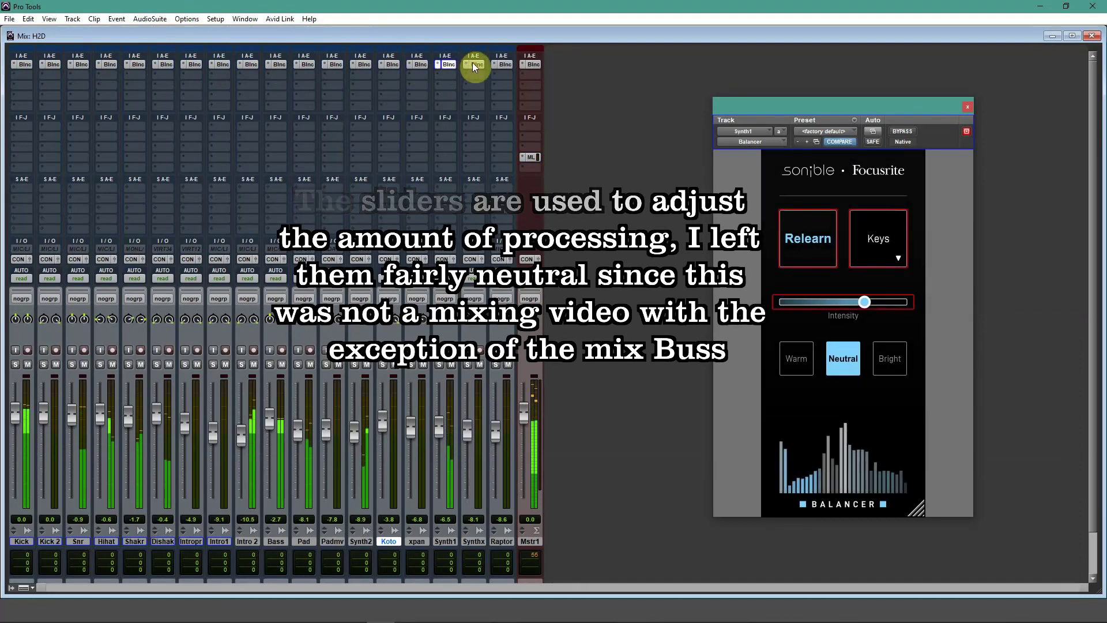
pyautogui.click(503, 66)
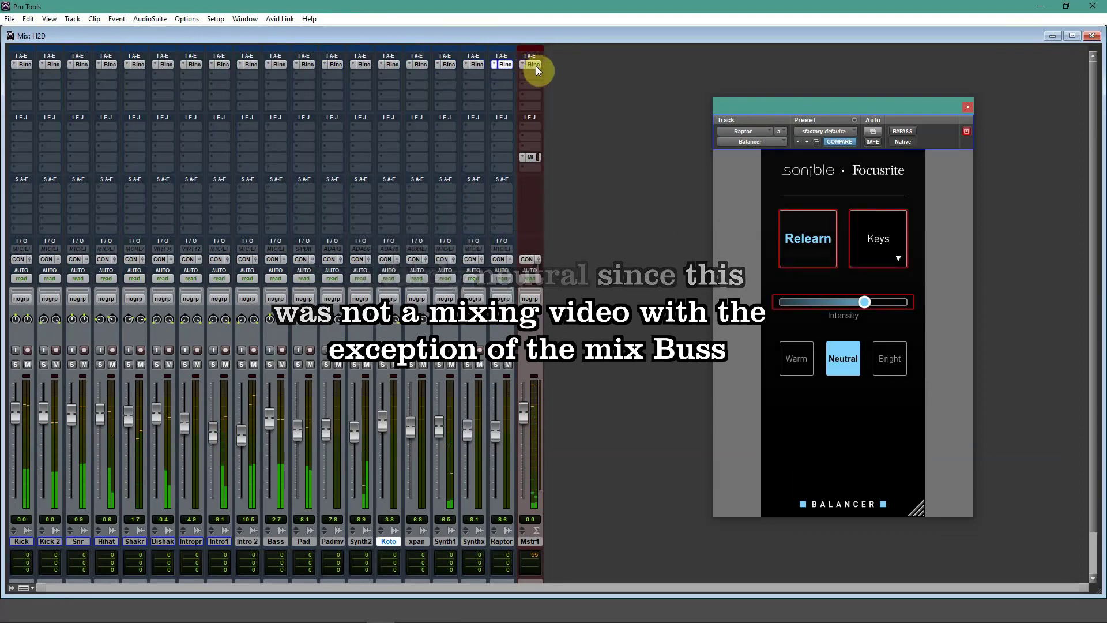
pyautogui.click(534, 65)
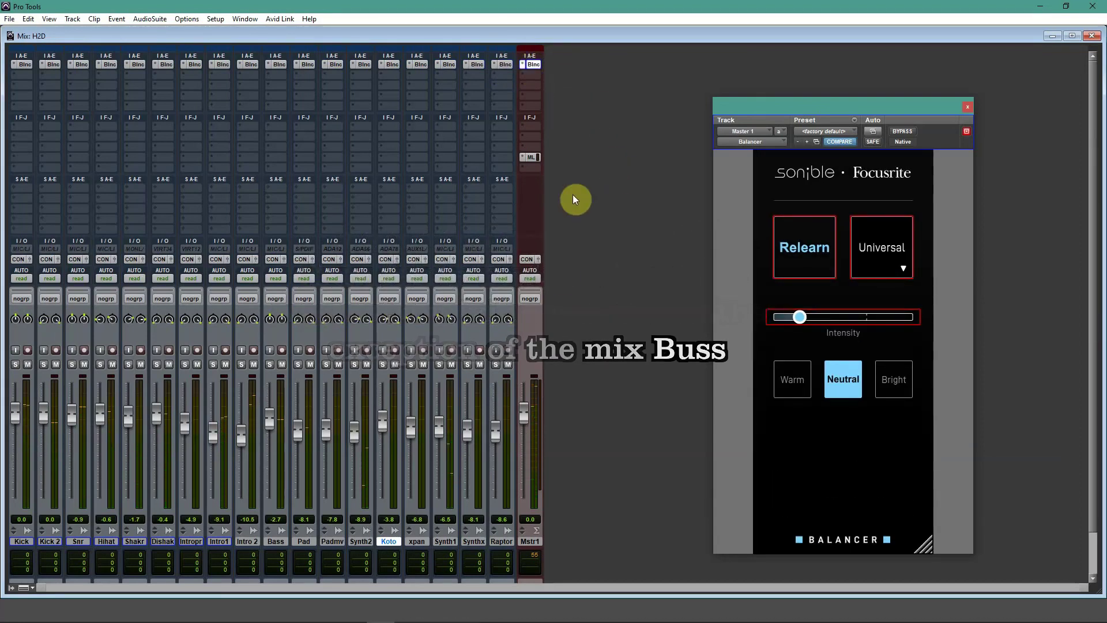